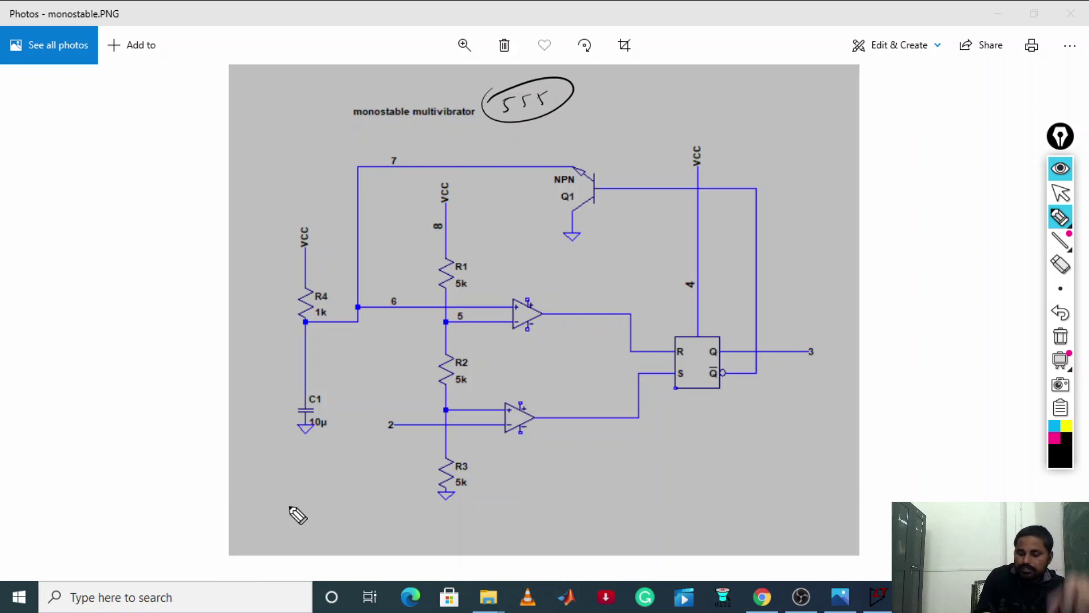
Sketch the IC outline as a tall rectangle beside the schematic, with a series resistor and capacitor next to it
{"action": "left_click_drag", "start_coordinate": [80, 133], "coordinate": [80, 258]}
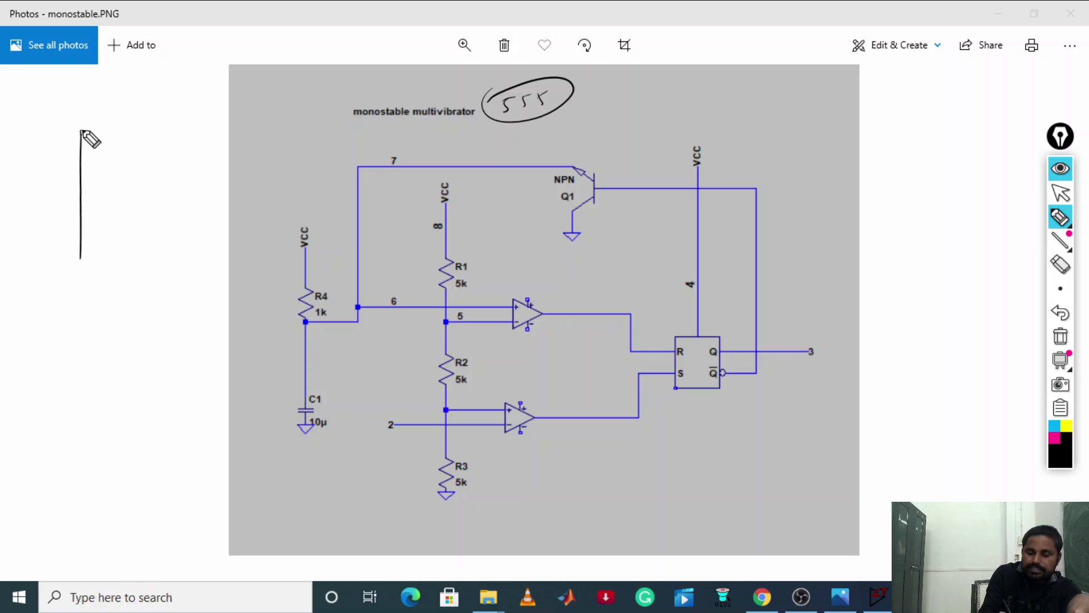
{"action": "mouse_move", "coordinate": [81, 131]}
{"action": "left_mouse_down"}
{"action": "mouse_move", "coordinate": [142, 126]}
{"action": "mouse_move", "coordinate": [144, 260]}
{"action": "left_mouse_up"}
{"action": "left_click_drag", "start_coordinate": [73, 268], "coordinate": [142, 259]}
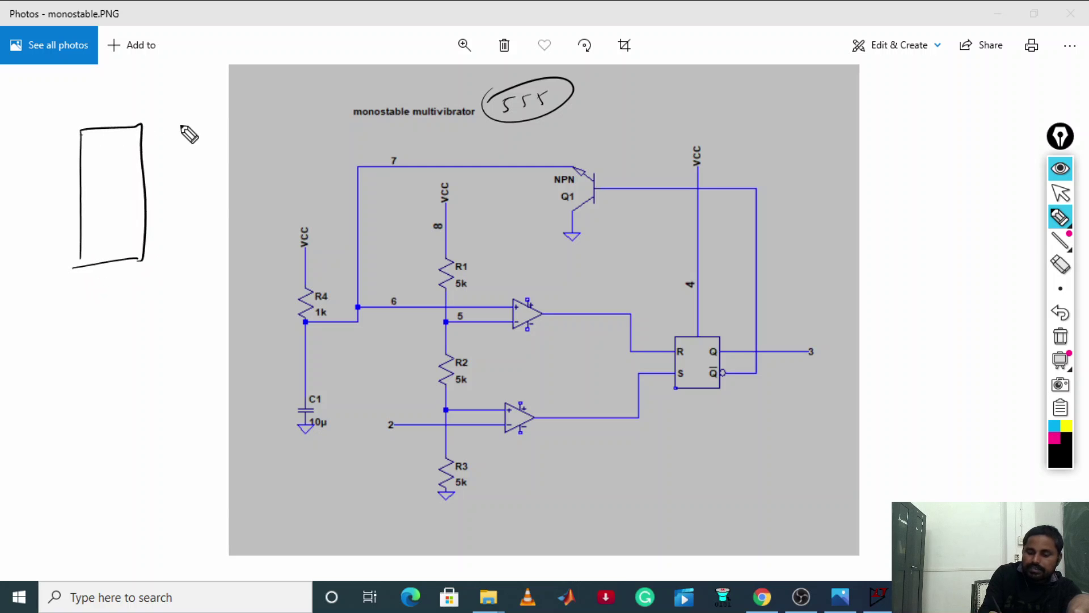
{"action": "left_click_drag", "start_coordinate": [189, 93], "coordinate": [193, 165]}
{"action": "left_click_drag", "start_coordinate": [180, 174], "coordinate": [205, 170]}
{"action": "mouse_move", "coordinate": [180, 181]}
{"action": "left_mouse_down"}
{"action": "mouse_move", "coordinate": [202, 178]}
{"action": "mouse_move", "coordinate": [206, 239]}
{"action": "left_mouse_up"}
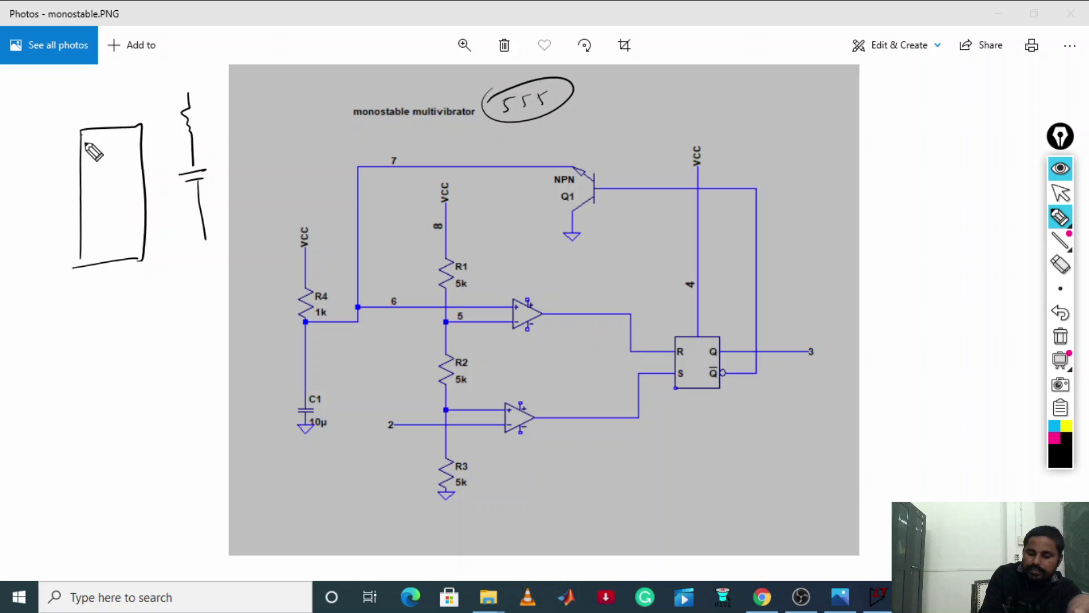
Number the sketched IC's pins 1 to 8 and link pins 6 and 7 together
{"action": "left_click_drag", "start_coordinate": [85, 141], "coordinate": [87, 151]}
{"action": "left_click_drag", "start_coordinate": [88, 169], "coordinate": [103, 239]}
{"action": "mouse_move", "coordinate": [98, 233]}
{"action": "left_mouse_down"}
{"action": "mouse_move", "coordinate": [98, 246]}
{"action": "mouse_move", "coordinate": [129, 235]}
{"action": "left_mouse_up"}
{"action": "left_click_drag", "start_coordinate": [128, 237], "coordinate": [131, 249]}
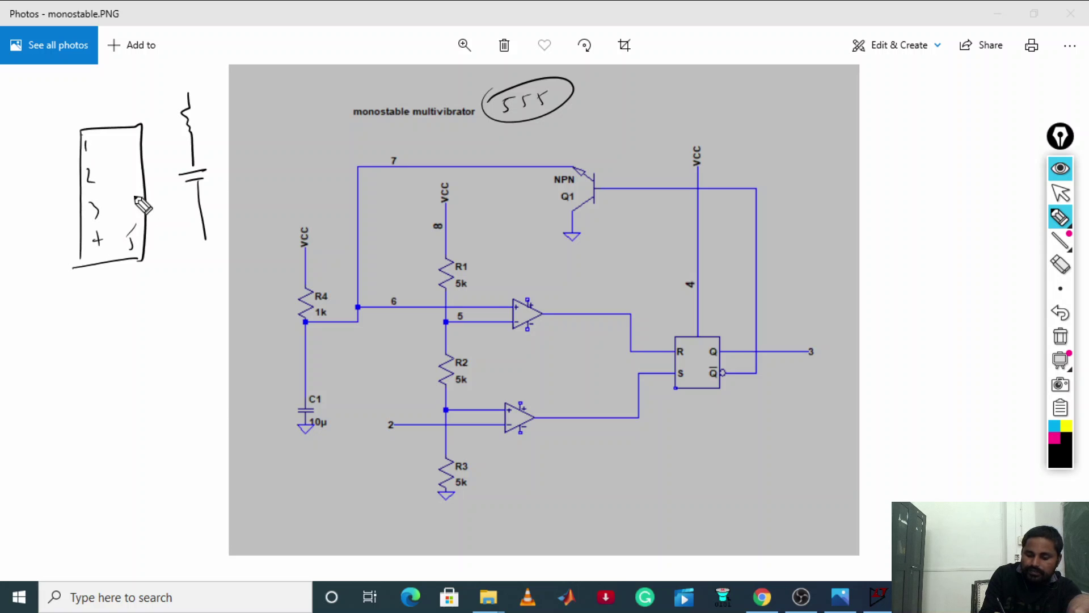
{"action": "left_click_drag", "start_coordinate": [133, 195], "coordinate": [132, 210]}
{"action": "left_click_drag", "start_coordinate": [123, 170], "coordinate": [128, 183]}
{"action": "mouse_move", "coordinate": [127, 143]}
{"action": "left_mouse_down"}
{"action": "mouse_move", "coordinate": [126, 156]}
{"action": "mouse_move", "coordinate": [155, 175]}
{"action": "mouse_move", "coordinate": [160, 210]}
{"action": "mouse_move", "coordinate": [144, 209]}
{"action": "left_mouse_up"}
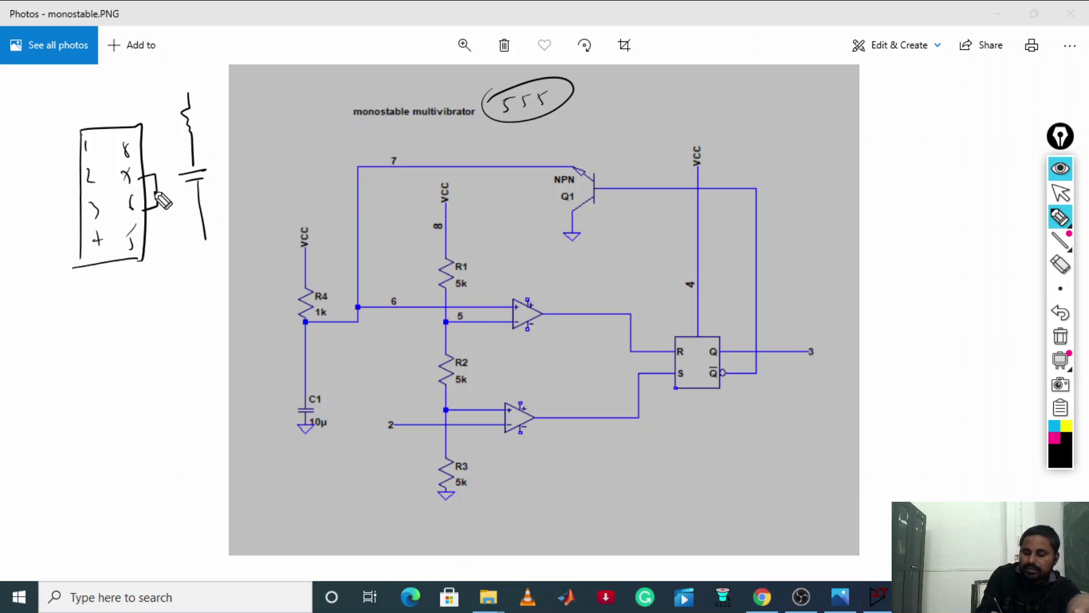
Trace the pin 6 and 7 wiring to the R4–C1 junction on the schematic and connect those pins to the sketch's resistor-capacitor junction
{"action": "mouse_move", "coordinate": [429, 309]}
{"action": "left_mouse_down"}
{"action": "mouse_move", "coordinate": [369, 311]}
{"action": "mouse_move", "coordinate": [356, 276]}
{"action": "mouse_move", "coordinate": [358, 178]}
{"action": "left_mouse_up"}
{"action": "mouse_move", "coordinate": [157, 198]}
{"action": "left_mouse_down"}
{"action": "mouse_move", "coordinate": [191, 157]}
{"action": "mouse_move", "coordinate": [194, 168]}
{"action": "left_mouse_up"}
{"action": "left_click_drag", "start_coordinate": [361, 321], "coordinate": [307, 323]}
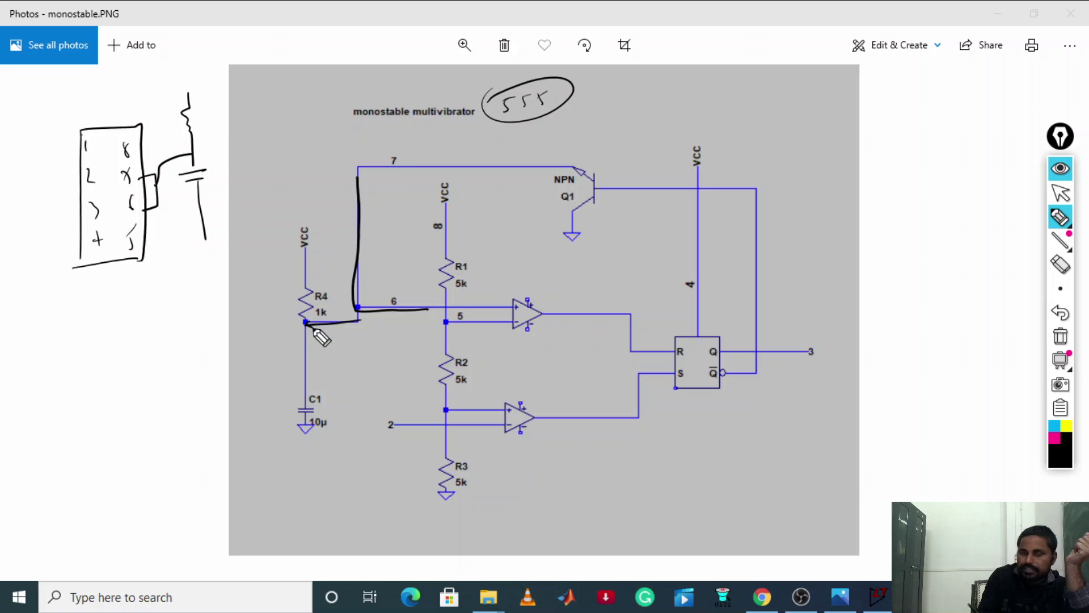
Complete the IC sketch's wiring with VCC at pin 8, GND at pin 1, a low-going pulse into pin 2 and an output arrow at pin 3
{"action": "mouse_move", "coordinate": [185, 73]}
{"action": "left_mouse_down"}
{"action": "mouse_move", "coordinate": [224, 80]}
{"action": "mouse_move", "coordinate": [175, 107]}
{"action": "mouse_move", "coordinate": [163, 136]}
{"action": "mouse_move", "coordinate": [139, 147]}
{"action": "left_mouse_up"}
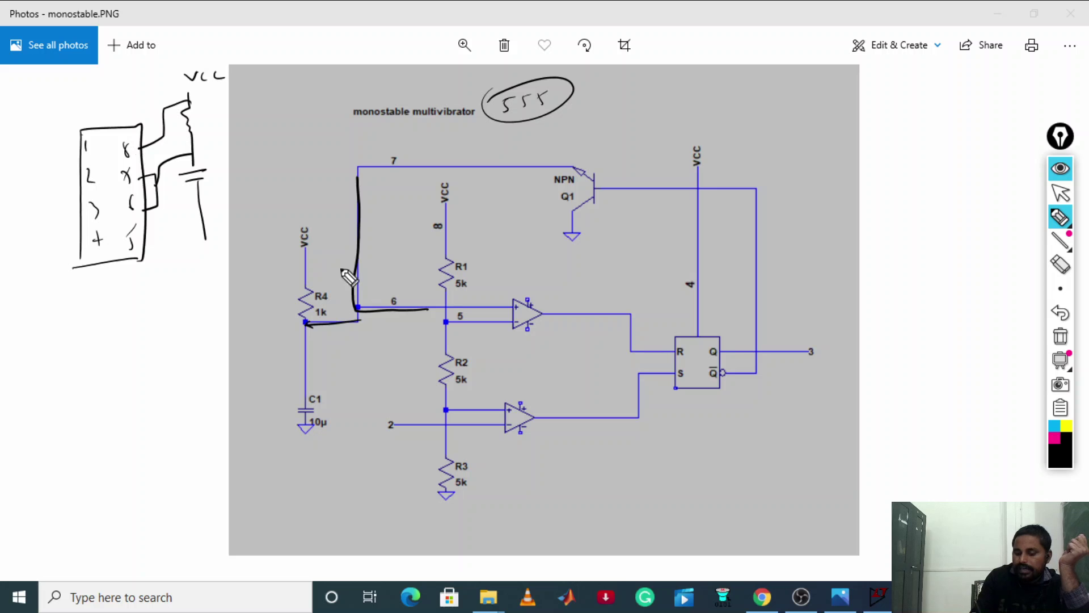
{"action": "mouse_move", "coordinate": [445, 181]}
{"action": "left_mouse_down"}
{"action": "mouse_move", "coordinate": [399, 205]}
{"action": "mouse_move", "coordinate": [477, 195]}
{"action": "left_mouse_up"}
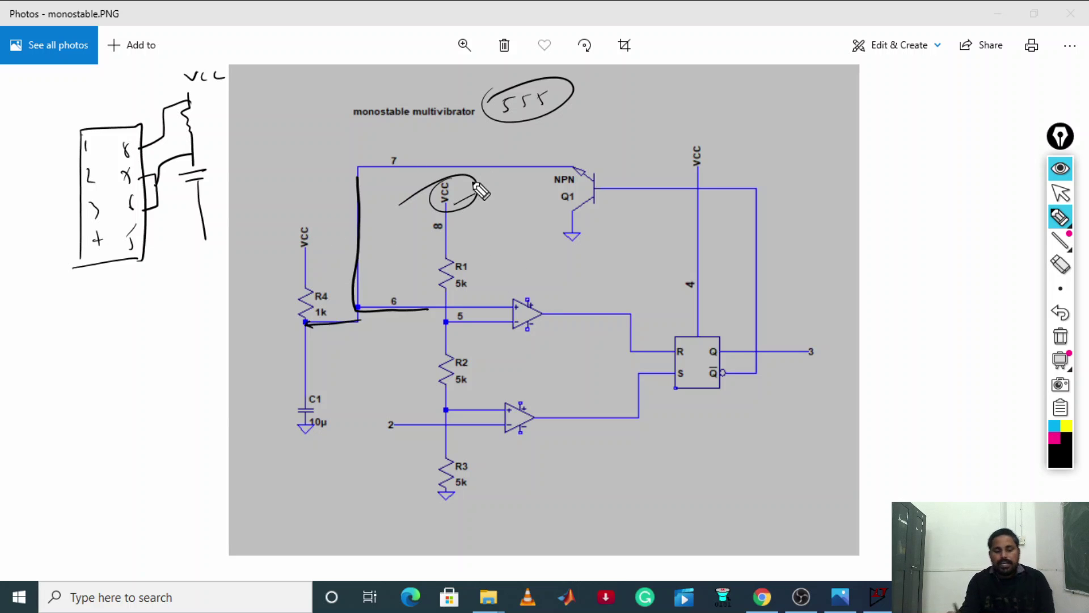
{"action": "mouse_move", "coordinate": [82, 138]}
{"action": "left_mouse_down"}
{"action": "mouse_move", "coordinate": [21, 152]}
{"action": "mouse_move", "coordinate": [49, 141]}
{"action": "left_mouse_up"}
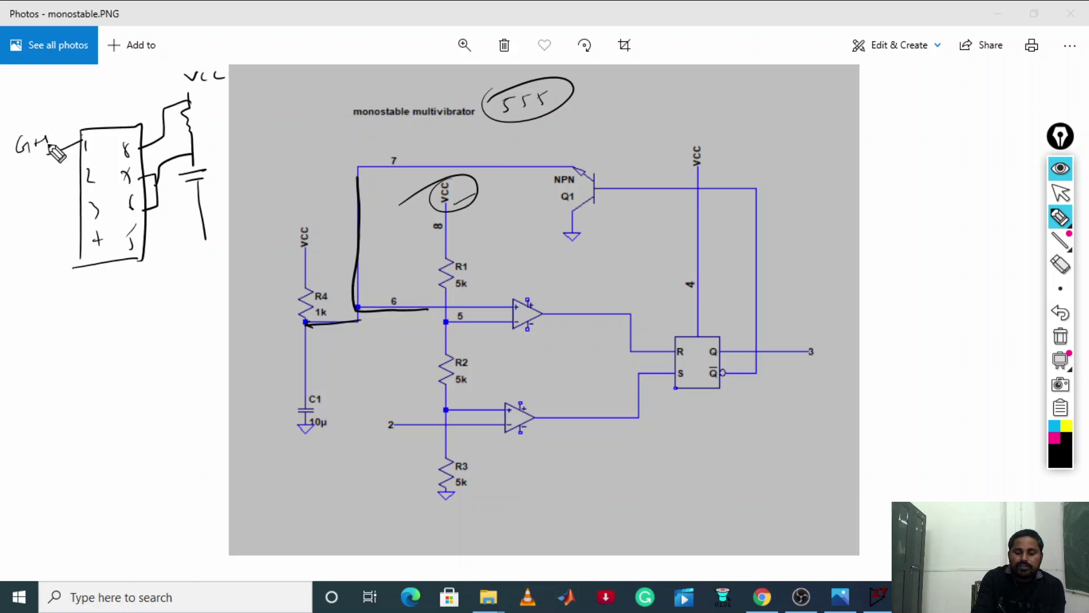
{"action": "left_click_drag", "start_coordinate": [1, 203], "coordinate": [78, 167]}
{"action": "left_click_drag", "start_coordinate": [74, 208], "coordinate": [28, 237]}
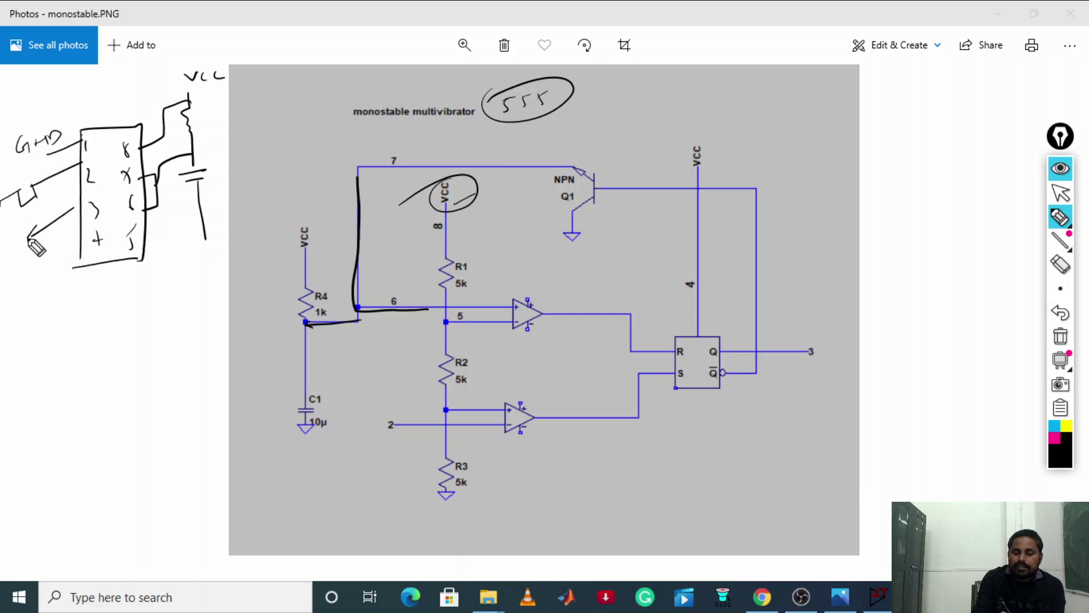
Circle pins 3, 2 and pin 4's VCC on the schematic, add a trigger pulse below pin 2, and mark pin 4 on the sketch
{"action": "left_click_drag", "start_coordinate": [746, 360], "coordinate": [834, 350]}
{"action": "left_click_drag", "start_coordinate": [364, 426], "coordinate": [372, 434]}
{"action": "left_click_drag", "start_coordinate": [290, 486], "coordinate": [410, 447]}
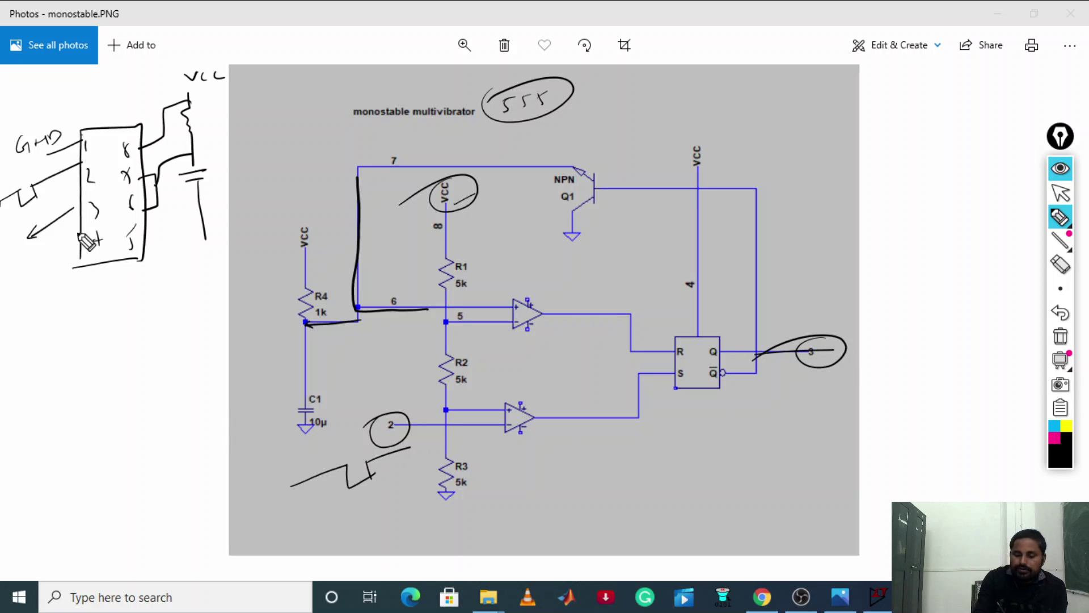
{"action": "left_click_drag", "start_coordinate": [78, 232], "coordinate": [113, 233]}
{"action": "mouse_move", "coordinate": [706, 316]}
{"action": "left_mouse_down"}
{"action": "mouse_move", "coordinate": [703, 151]}
{"action": "mouse_move", "coordinate": [600, 169]}
{"action": "left_mouse_up"}
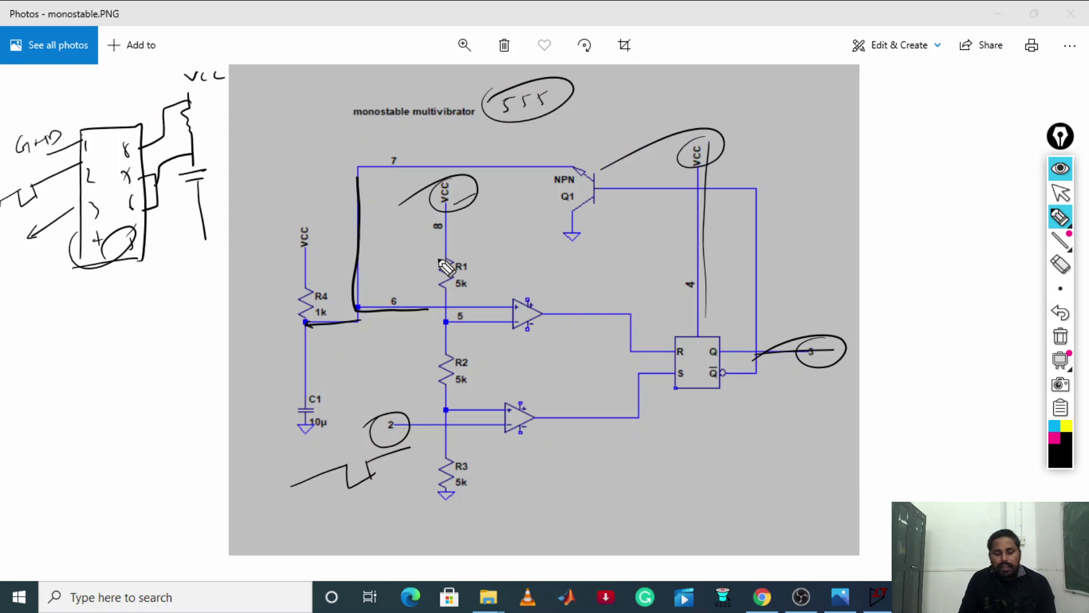
Erase the black annotations drawn over the schematic, keeping the IC sketch beside it
{"action": "left_click", "coordinate": [1061, 263]}
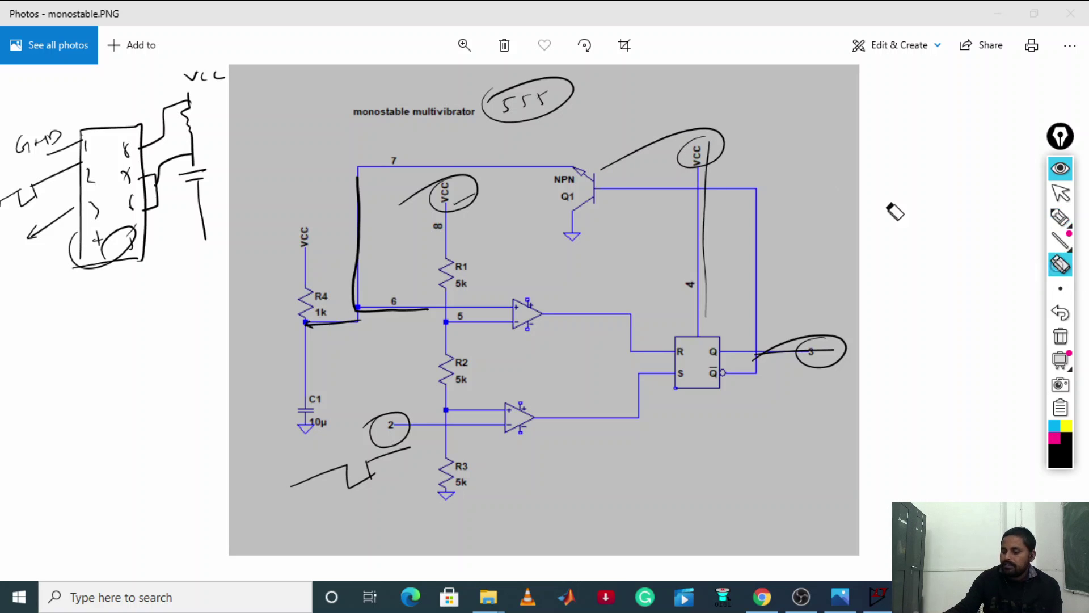
{"action": "mouse_move", "coordinate": [704, 156]}
{"action": "left_mouse_down"}
{"action": "mouse_move", "coordinate": [535, 114]}
{"action": "mouse_move", "coordinate": [408, 214]}
{"action": "left_mouse_up"}
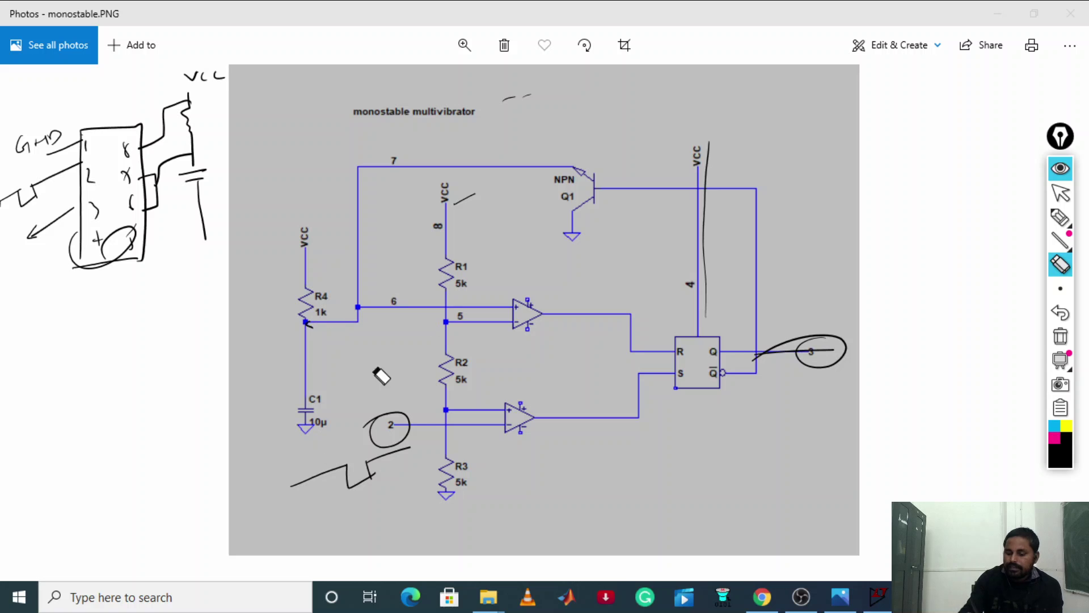
{"action": "mouse_move", "coordinate": [380, 372]}
{"action": "left_mouse_down"}
{"action": "mouse_move", "coordinate": [494, 396]}
{"action": "mouse_move", "coordinate": [746, 211]}
{"action": "mouse_move", "coordinate": [812, 385]}
{"action": "mouse_move", "coordinate": [482, 180]}
{"action": "mouse_move", "coordinate": [530, 90]}
{"action": "mouse_move", "coordinate": [406, 128]}
{"action": "mouse_move", "coordinate": [321, 449]}
{"action": "left_mouse_up"}
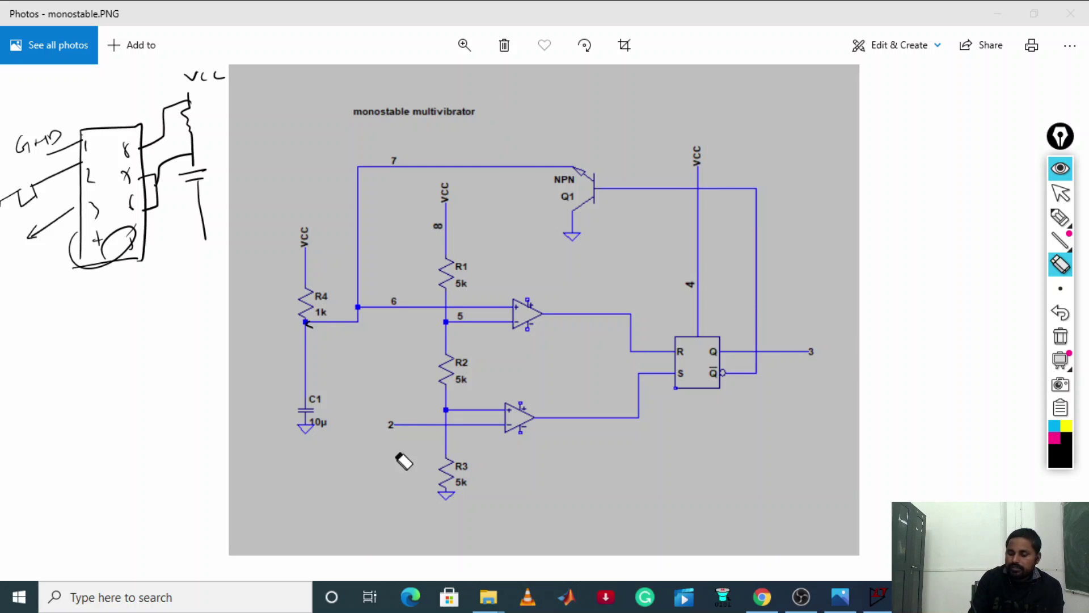
Draw switch S1 with a pull-up resistor to VCC in magenta and connect their junction to pin 2
{"action": "mouse_move", "coordinate": [1065, 249]}
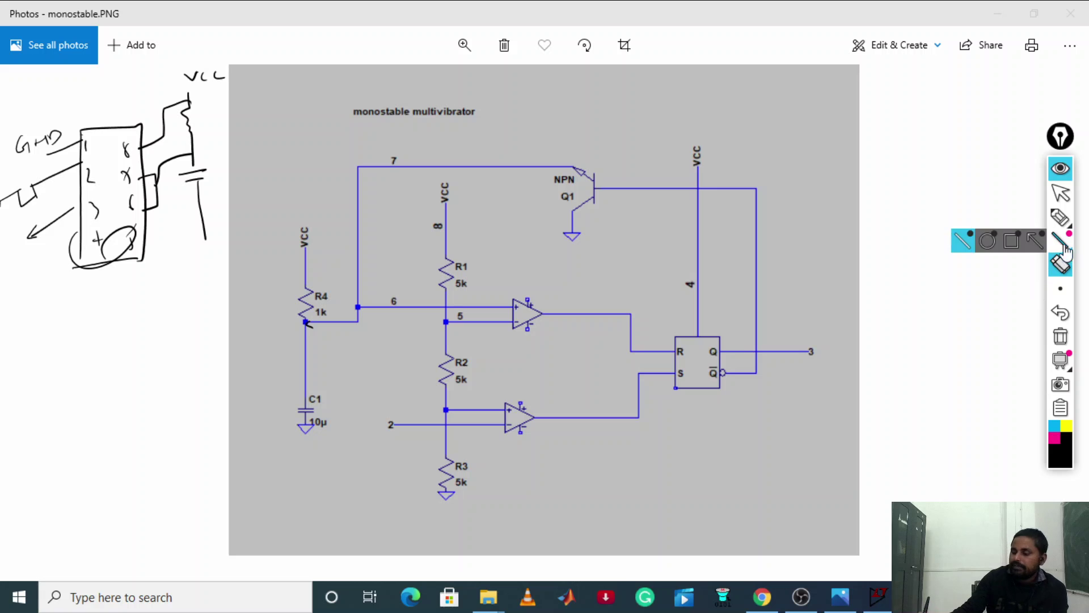
{"action": "left_click", "coordinate": [1060, 217]}
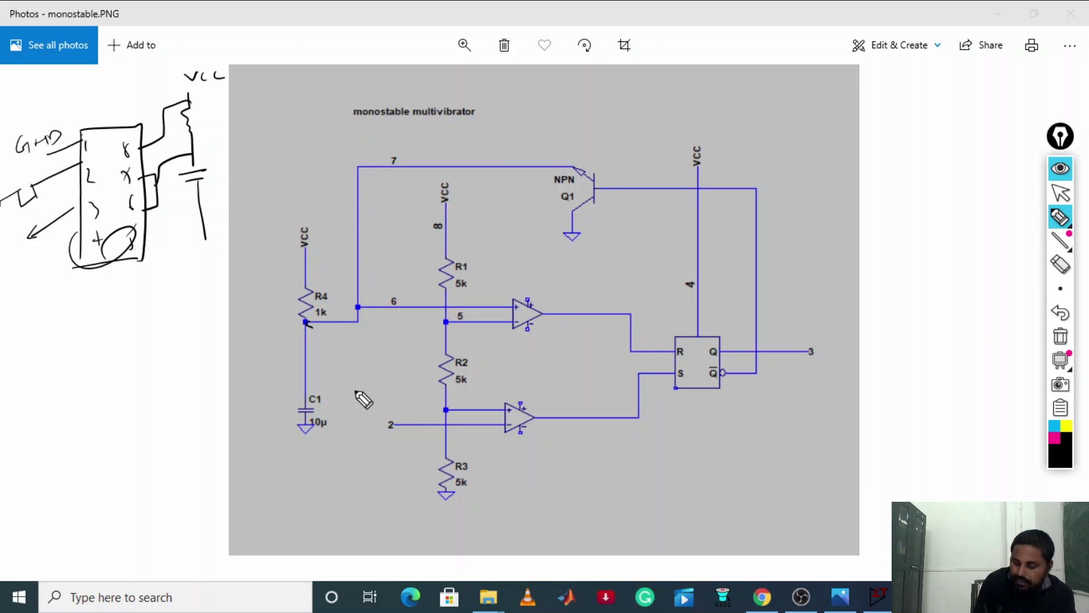
{"action": "left_click", "coordinate": [1068, 451]}
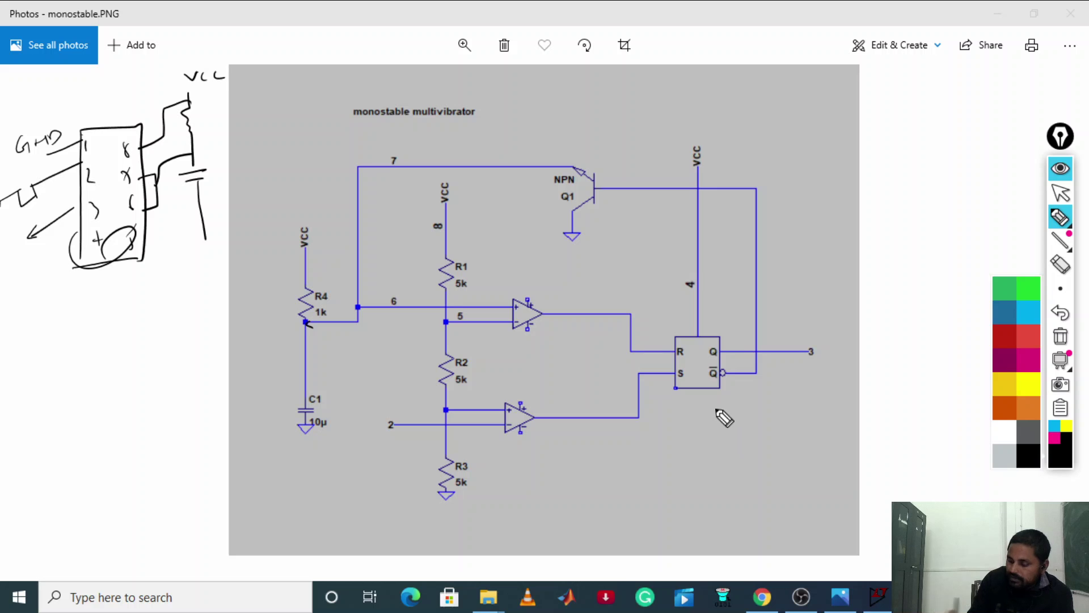
{"action": "left_click", "coordinate": [1030, 370]}
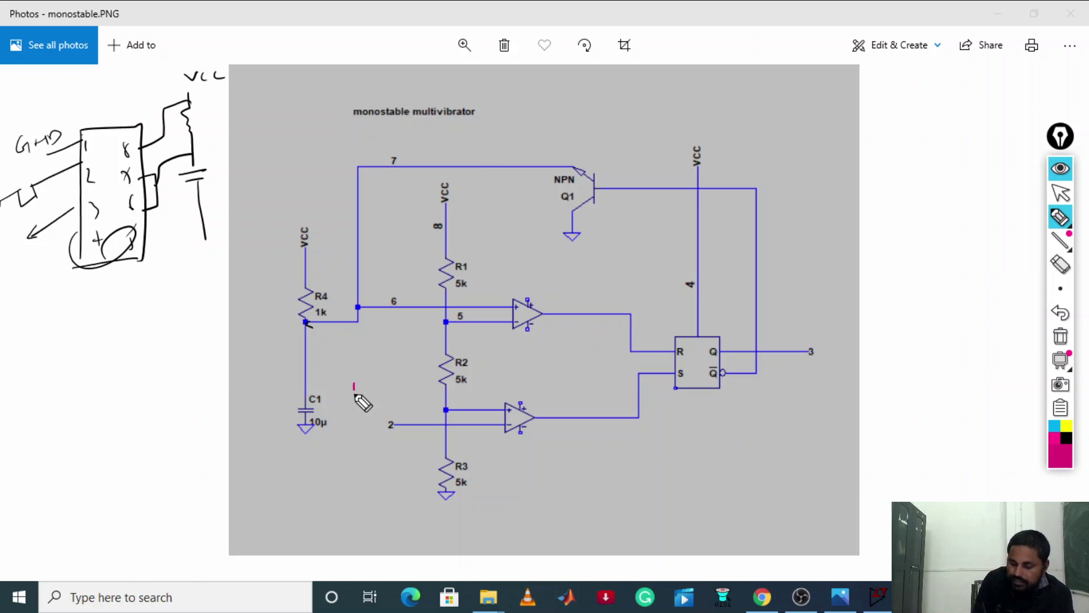
{"action": "mouse_move", "coordinate": [354, 396]}
{"action": "left_mouse_down"}
{"action": "mouse_move", "coordinate": [351, 443]}
{"action": "mouse_move", "coordinate": [332, 459]}
{"action": "mouse_move", "coordinate": [347, 499]}
{"action": "left_mouse_up"}
{"action": "mouse_move", "coordinate": [288, 468]}
{"action": "left_mouse_down"}
{"action": "mouse_move", "coordinate": [323, 465]}
{"action": "mouse_move", "coordinate": [270, 472]}
{"action": "left_mouse_up"}
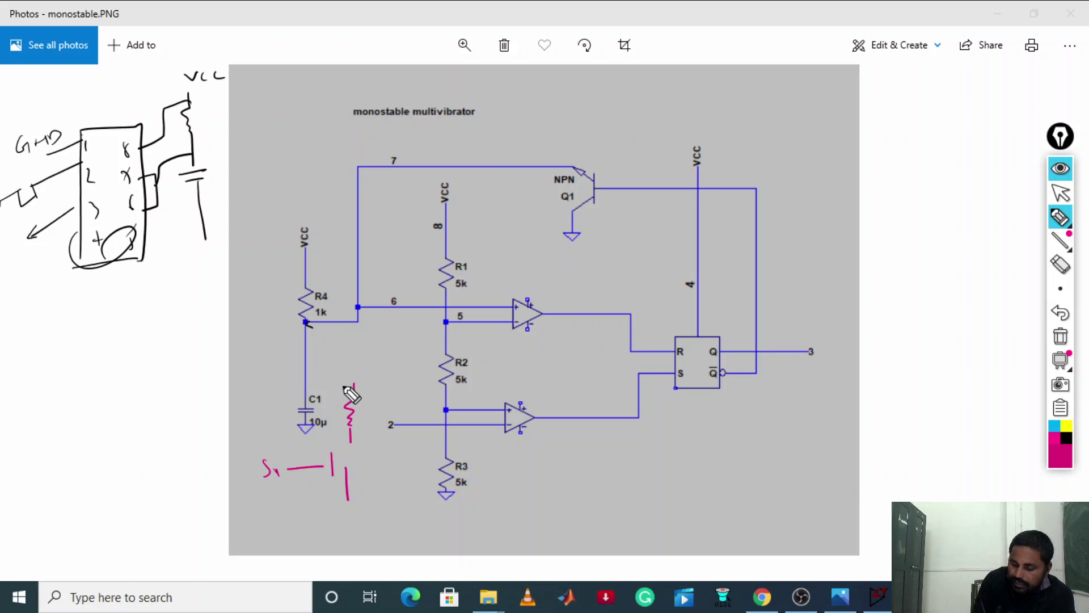
{"action": "left_click_drag", "start_coordinate": [350, 384], "coordinate": [353, 375]}
{"action": "left_click_drag", "start_coordinate": [366, 375], "coordinate": [381, 383]}
{"action": "left_click_drag", "start_coordinate": [395, 426], "coordinate": [352, 445]}
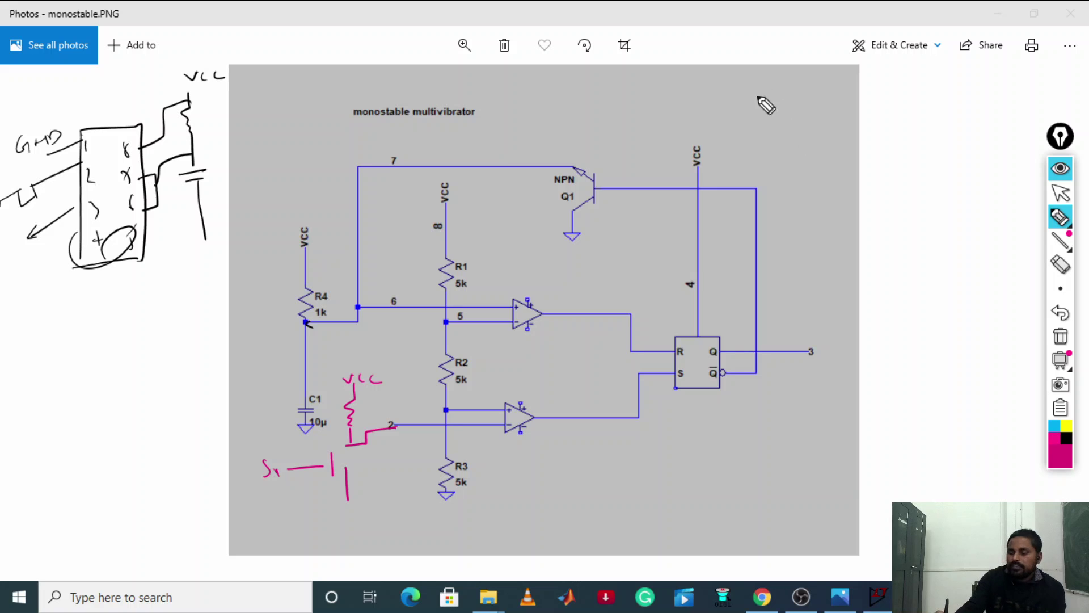
Draw a high-to-low waveform labelled with a circled 2 above the schematic, and trace the closed switch's path from pin 2 to ground
{"action": "left_click_drag", "start_coordinate": [722, 108], "coordinate": [809, 101]}
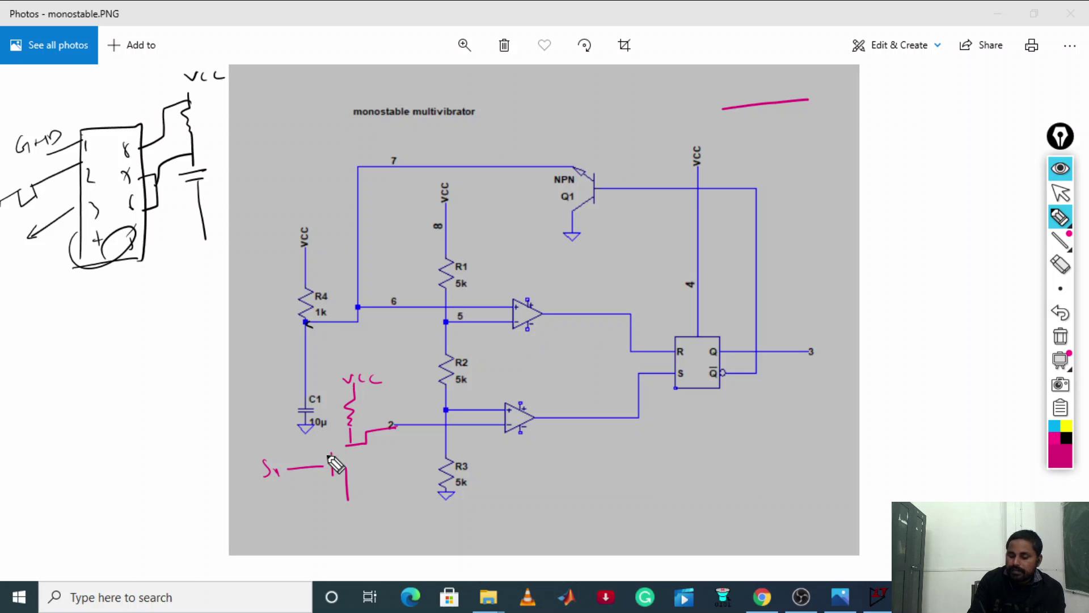
{"action": "left_click_drag", "start_coordinate": [295, 493], "coordinate": [360, 457]}
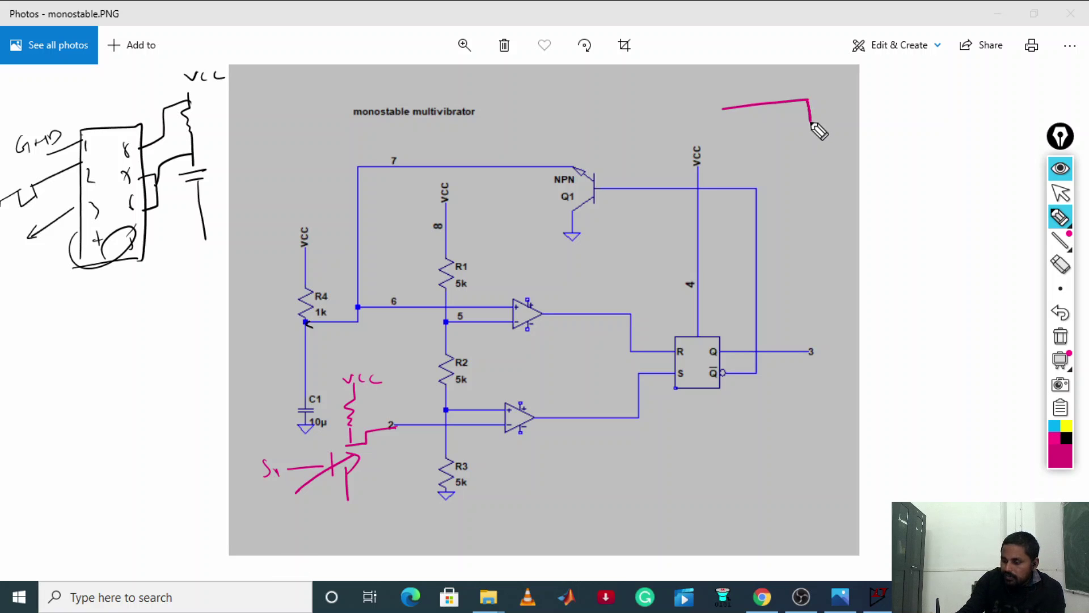
{"action": "mouse_move", "coordinate": [395, 426]}
{"action": "left_mouse_down"}
{"action": "mouse_move", "coordinate": [362, 465]}
{"action": "mouse_move", "coordinate": [351, 503]}
{"action": "left_mouse_up"}
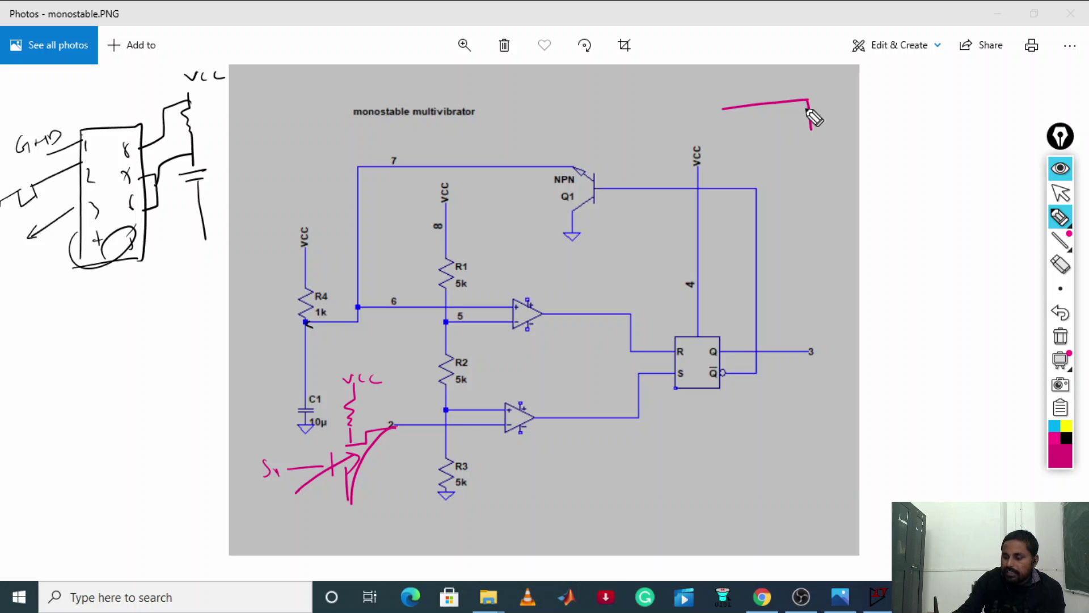
{"action": "mouse_move", "coordinate": [808, 102]}
{"action": "left_mouse_down"}
{"action": "mouse_move", "coordinate": [811, 139]}
{"action": "mouse_move", "coordinate": [826, 135]}
{"action": "left_mouse_up"}
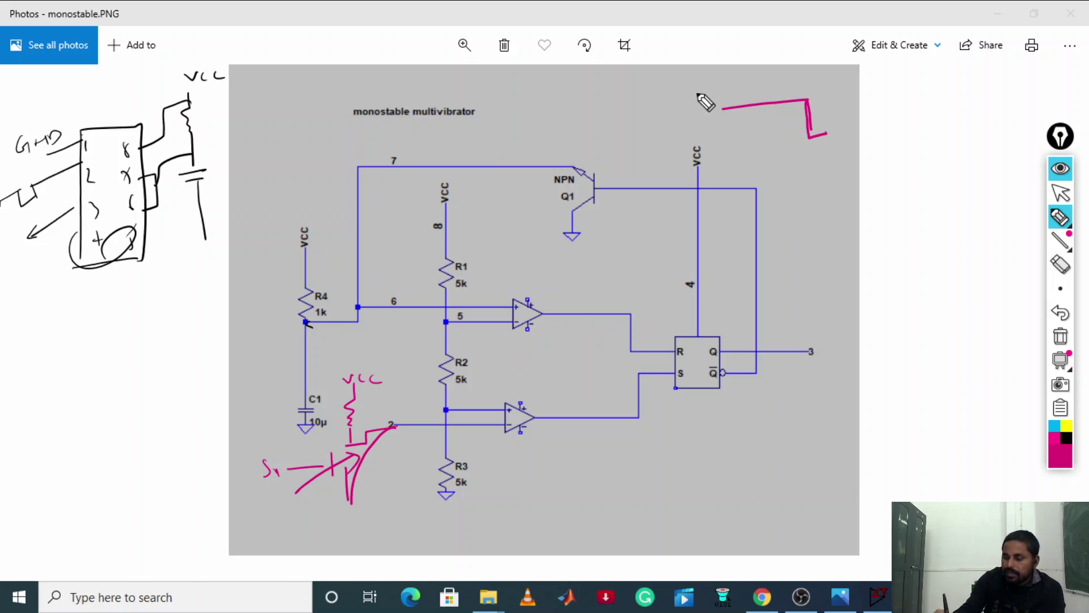
{"action": "left_click_drag", "start_coordinate": [697, 94], "coordinate": [707, 104]}
{"action": "mouse_move", "coordinate": [714, 90]}
{"action": "left_mouse_down"}
{"action": "mouse_move", "coordinate": [693, 102]}
{"action": "mouse_move", "coordinate": [716, 86]}
{"action": "left_mouse_up"}
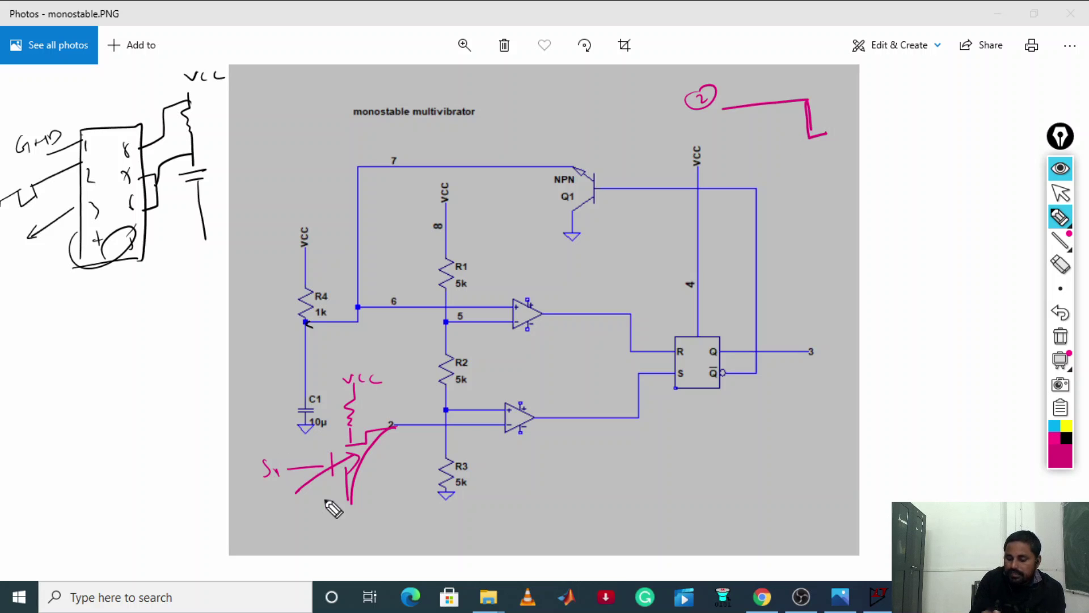
Mark the switch release and the pull-up path to pin 2, and erase the overlapping strokes around the pin 2 connection
{"action": "left_click_drag", "start_coordinate": [328, 471], "coordinate": [273, 503]}
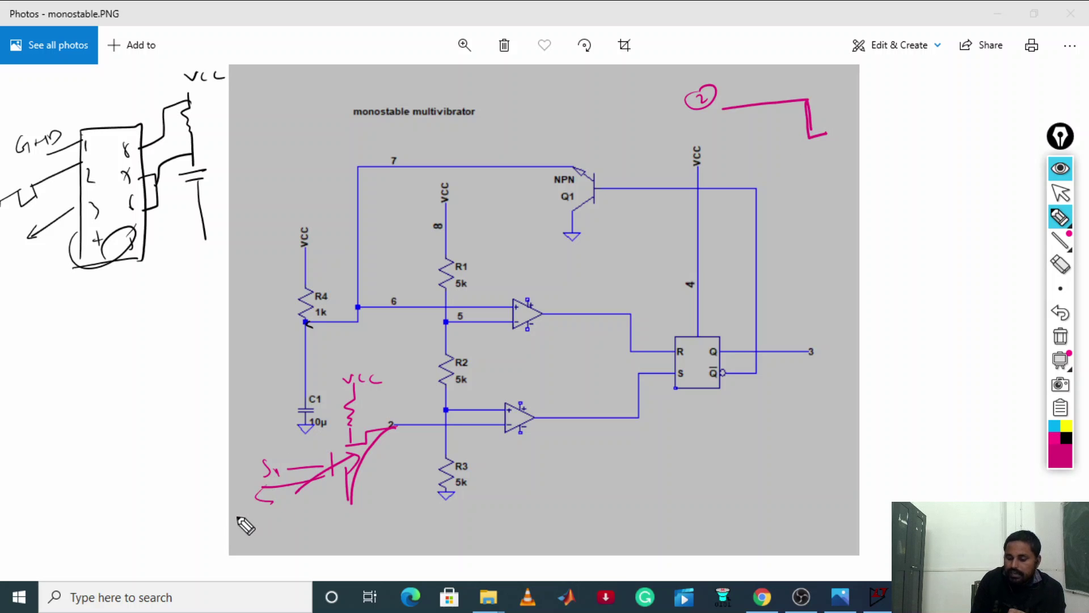
{"action": "left_click_drag", "start_coordinate": [404, 437], "coordinate": [353, 406]}
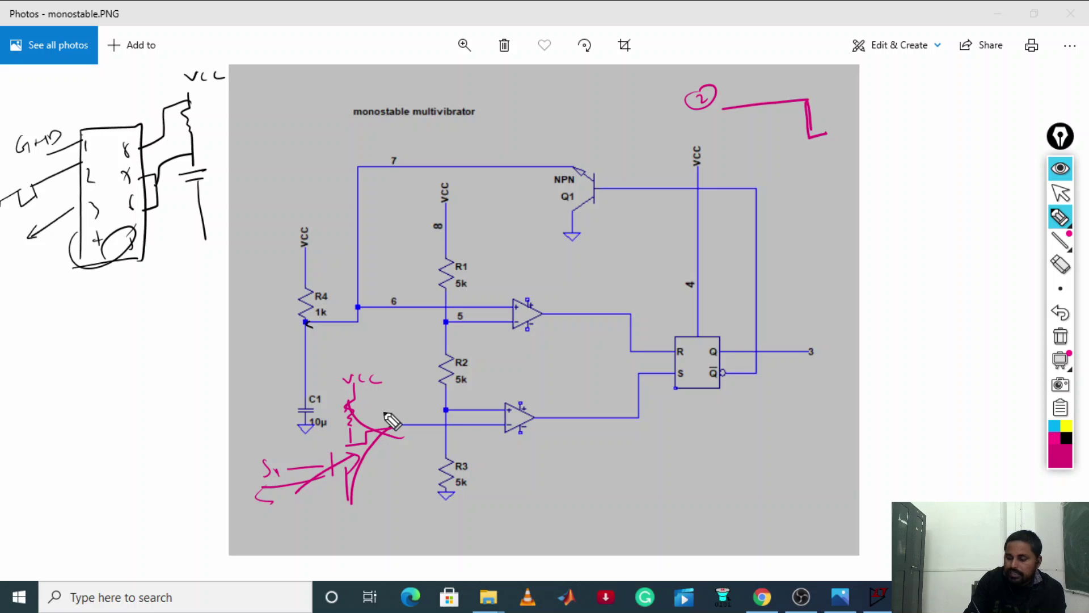
{"action": "left_click", "coordinate": [1062, 263]}
{"action": "left_click_drag", "start_coordinate": [382, 470], "coordinate": [374, 460]}
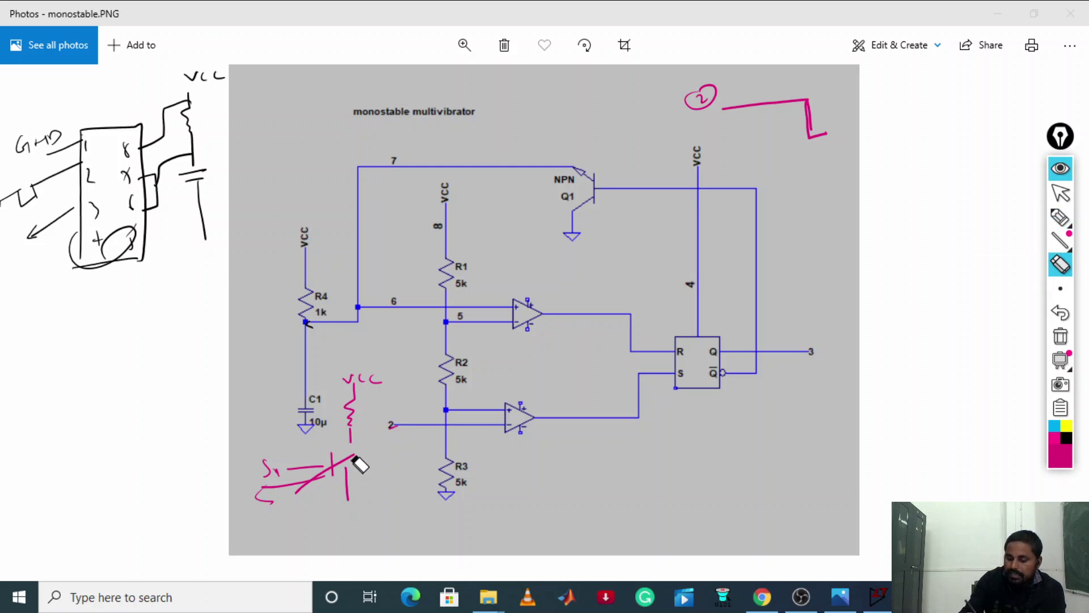
Redraw the connection from the pull-up resistor to pin 2 and complete the pin 2 waveform with a rising edge back to high
{"action": "left_click", "coordinate": [1060, 217]}
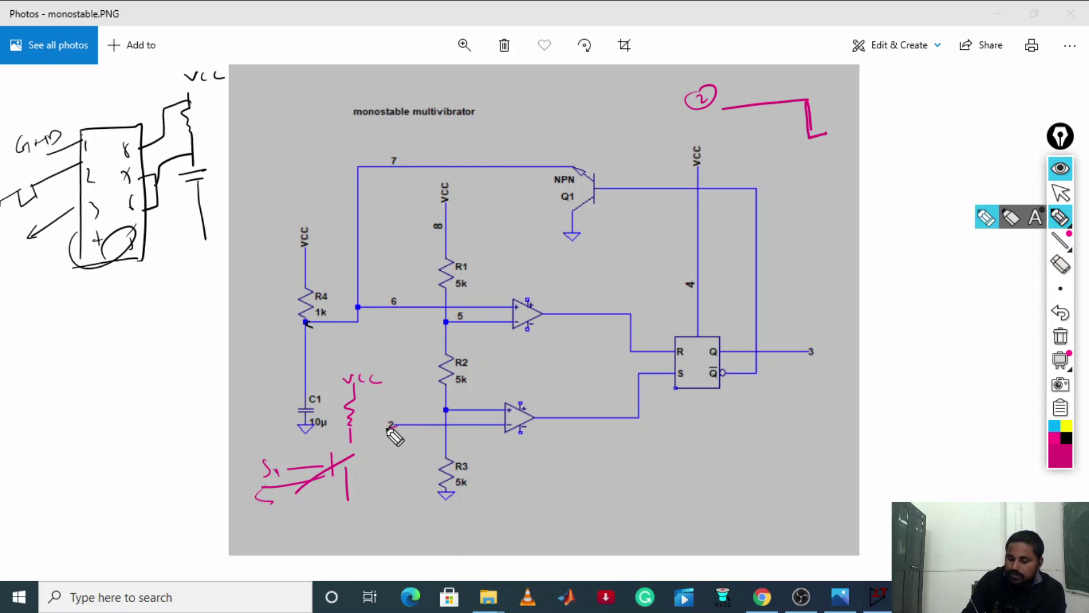
{"action": "mouse_move", "coordinate": [395, 425]}
{"action": "left_mouse_down"}
{"action": "mouse_move", "coordinate": [351, 481]}
{"action": "mouse_move", "coordinate": [385, 448]}
{"action": "left_mouse_up"}
{"action": "left_click", "coordinate": [1060, 264]}
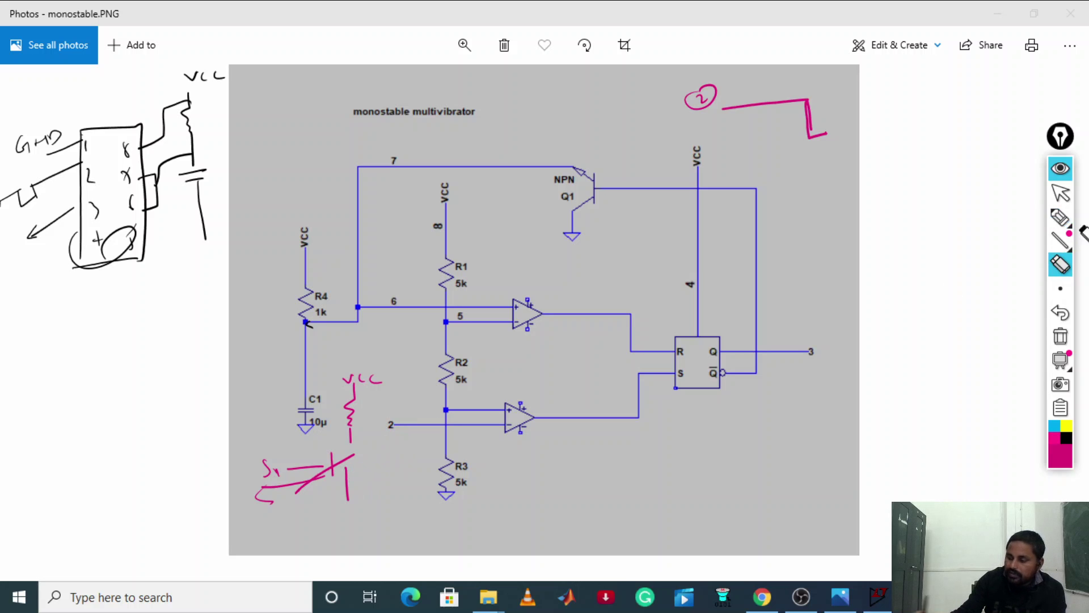
{"action": "left_click", "coordinate": [1060, 217]}
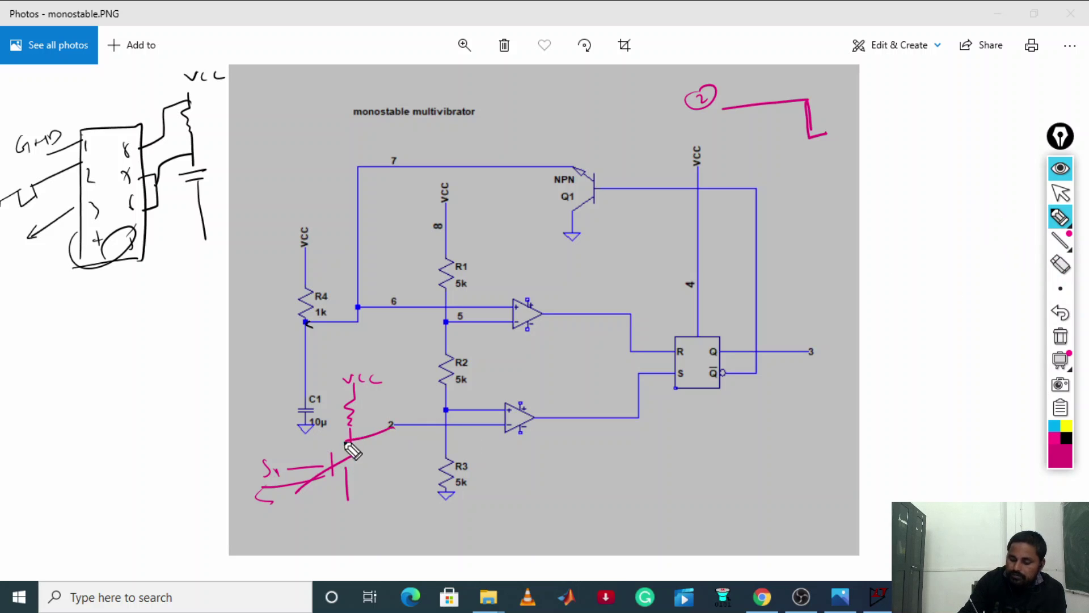
{"action": "left_click_drag", "start_coordinate": [340, 442], "coordinate": [392, 425]}
{"action": "mouse_move", "coordinate": [819, 100]}
{"action": "left_mouse_down"}
{"action": "mouse_move", "coordinate": [826, 132]}
{"action": "mouse_move", "coordinate": [869, 86]}
{"action": "left_mouse_up"}
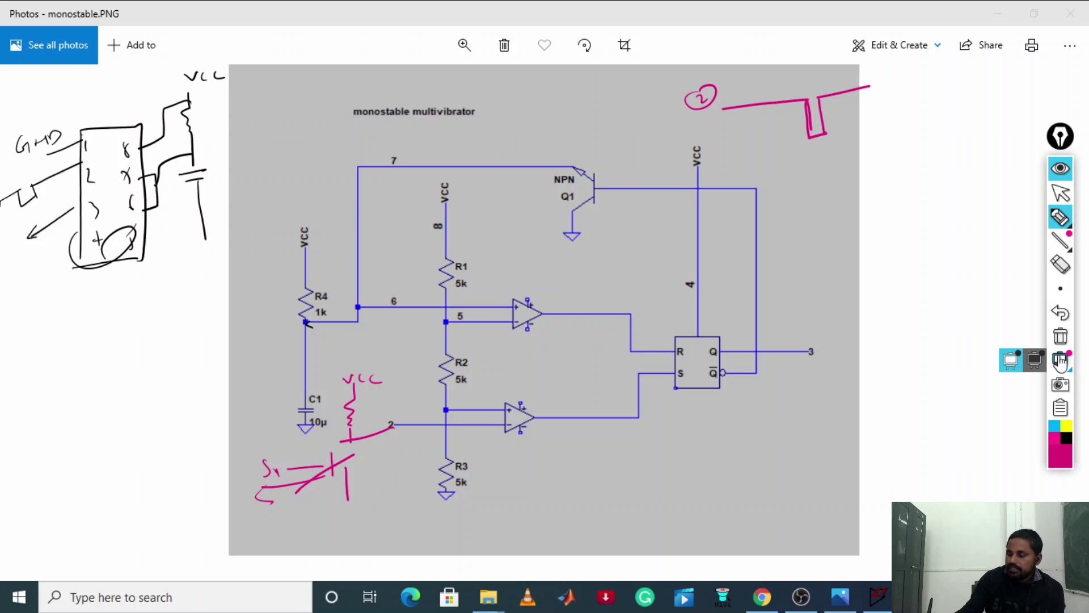
Erase the crossed-over switch and redraw it with a circled S1 label
{"action": "left_click", "coordinate": [1060, 264]}
{"action": "left_click_drag", "start_coordinate": [365, 484], "coordinate": [301, 503]}
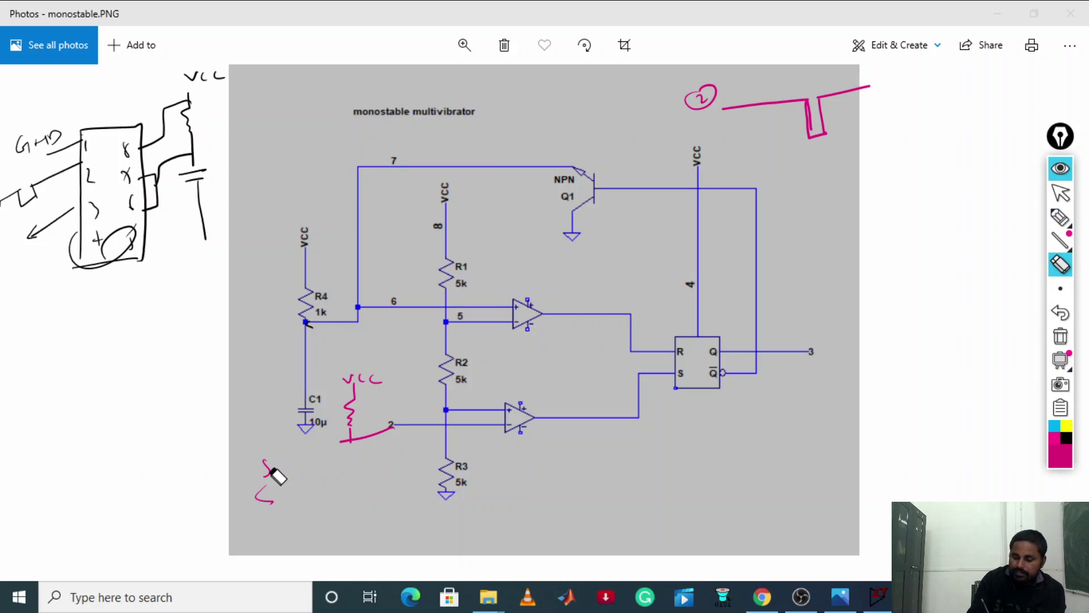
{"action": "left_click", "coordinate": [1055, 224]}
{"action": "mouse_move", "coordinate": [329, 475]}
{"action": "left_mouse_down"}
{"action": "mouse_move", "coordinate": [328, 448]}
{"action": "mouse_move", "coordinate": [346, 495]}
{"action": "left_mouse_up"}
{"action": "left_click_drag", "start_coordinate": [254, 466], "coordinate": [250, 481]}
{"action": "mouse_move", "coordinate": [261, 470]}
{"action": "left_mouse_down"}
{"action": "mouse_move", "coordinate": [264, 479]}
{"action": "mouse_move", "coordinate": [277, 466]}
{"action": "left_mouse_up"}
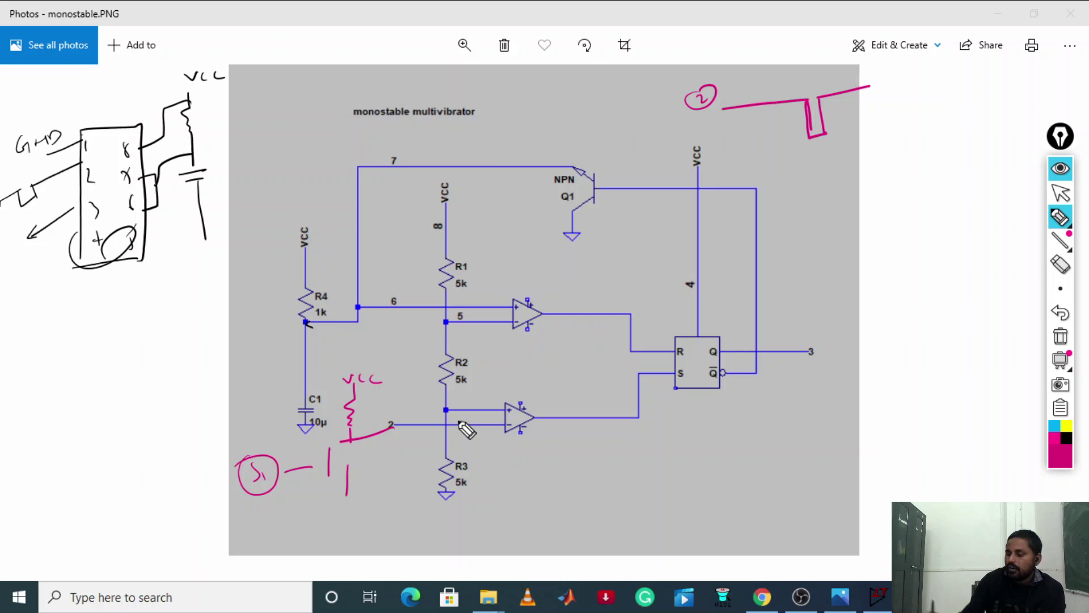
Erase the pin 2 waveform and label the voltages: 0 at pin 6, VCC = 12, and 8 and 4 at the divider nodes
{"action": "left_click", "coordinate": [1061, 264]}
{"action": "mouse_move", "coordinate": [819, 110]}
{"action": "left_mouse_down"}
{"action": "mouse_move", "coordinate": [732, 126]}
{"action": "mouse_move", "coordinate": [834, 126]}
{"action": "mouse_move", "coordinate": [862, 84]}
{"action": "left_mouse_up"}
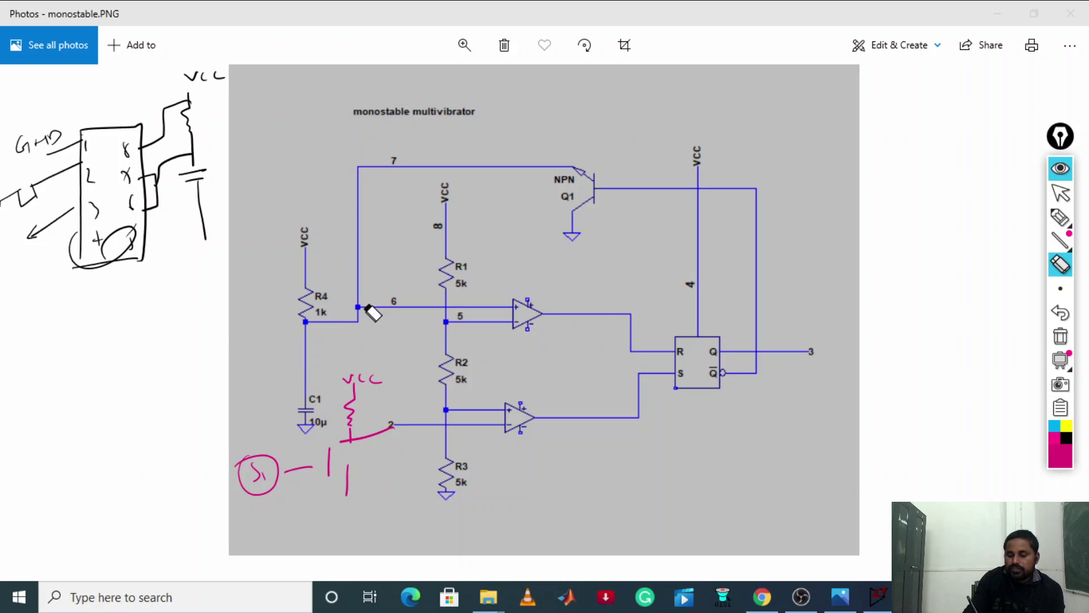
{"action": "left_click", "coordinate": [1058, 221]}
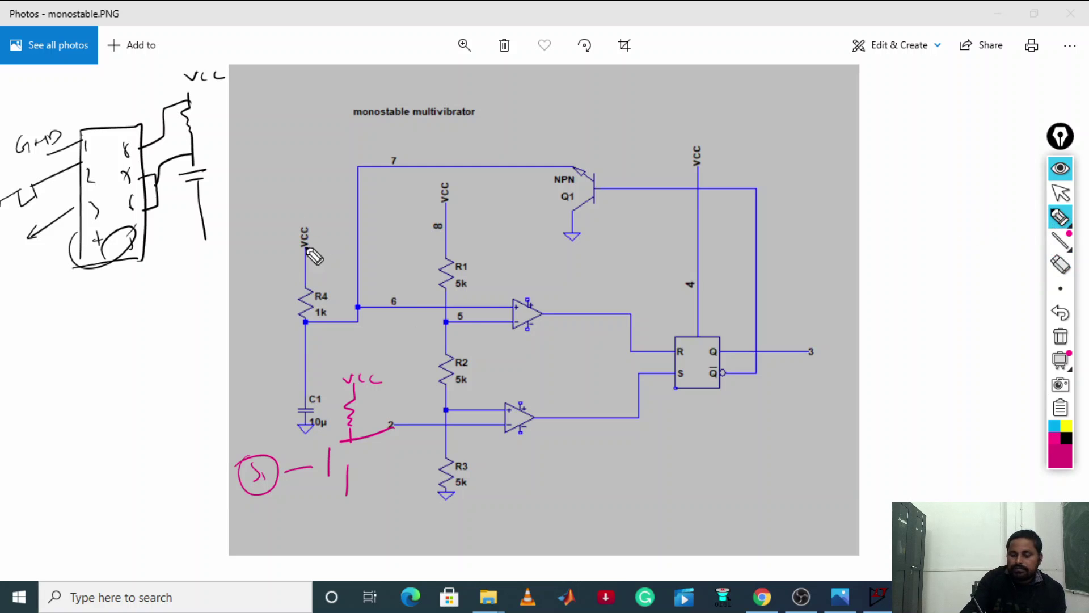
{"action": "left_click_drag", "start_coordinate": [423, 296], "coordinate": [409, 302]}
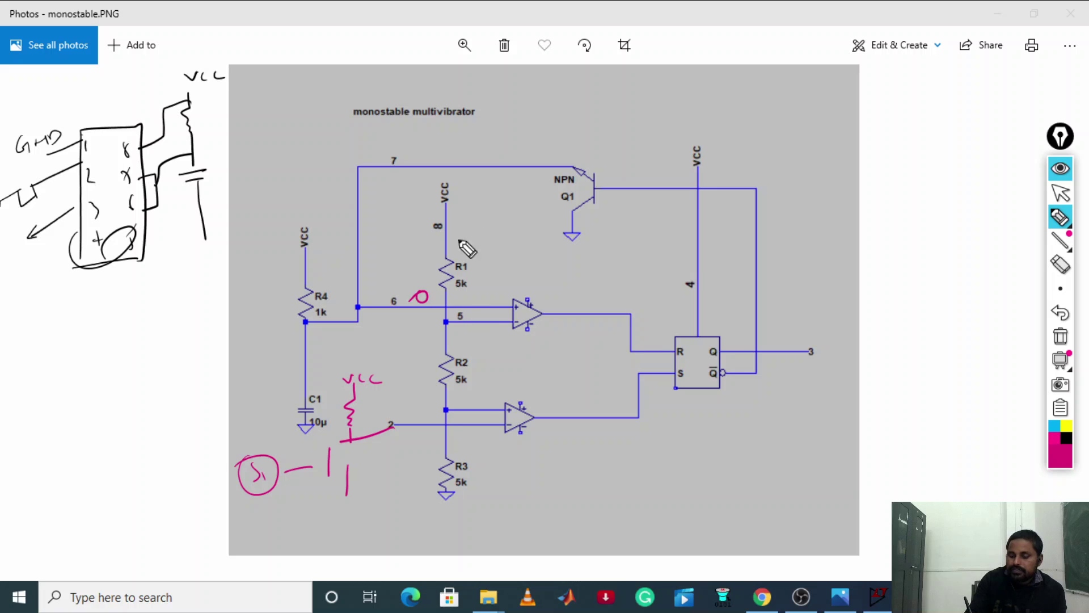
{"action": "left_click_drag", "start_coordinate": [457, 188], "coordinate": [490, 183]}
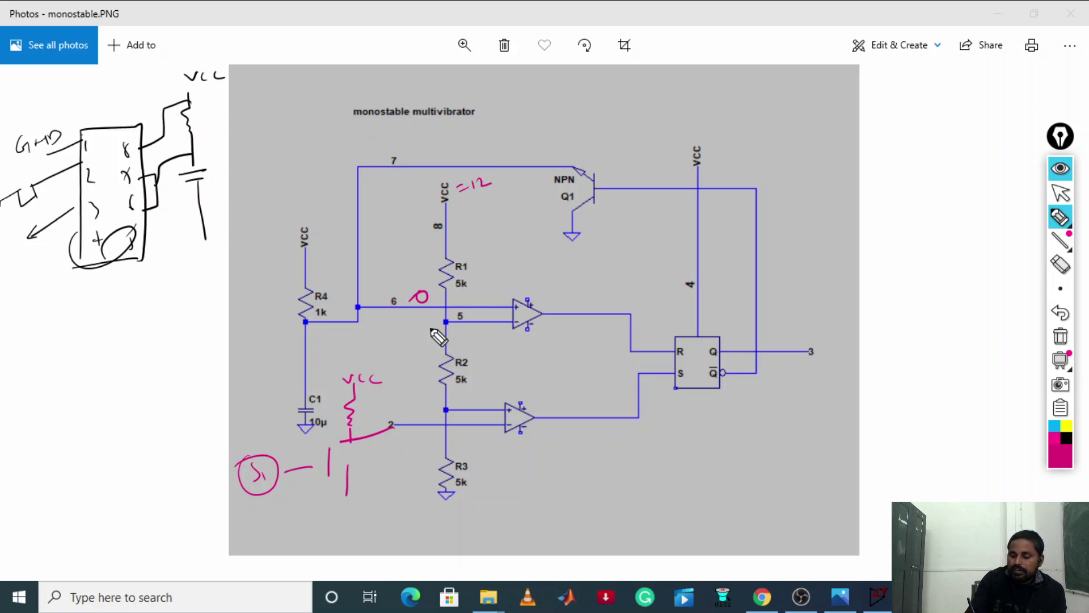
{"action": "left_click_drag", "start_coordinate": [432, 324], "coordinate": [431, 327]}
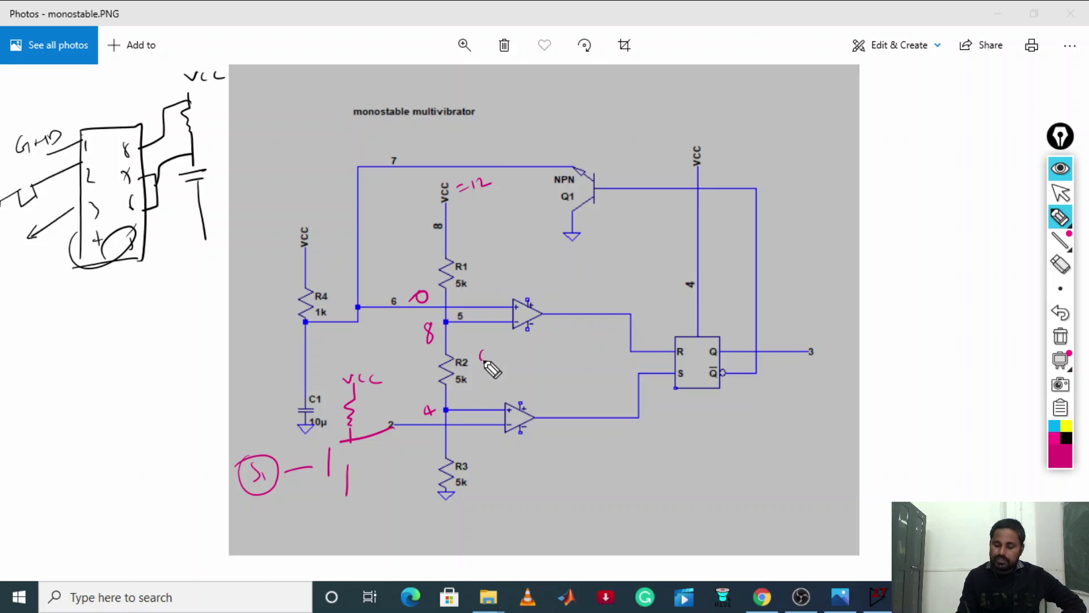
Write the upper comparator's calculation, (0-8) × 10^5 = -Vsat, beneath it and mark its output as 0
{"action": "mouse_move", "coordinate": [484, 361]}
{"action": "left_mouse_down"}
{"action": "mouse_move", "coordinate": [513, 346]}
{"action": "mouse_move", "coordinate": [480, 363]}
{"action": "mouse_move", "coordinate": [484, 350]}
{"action": "left_mouse_up"}
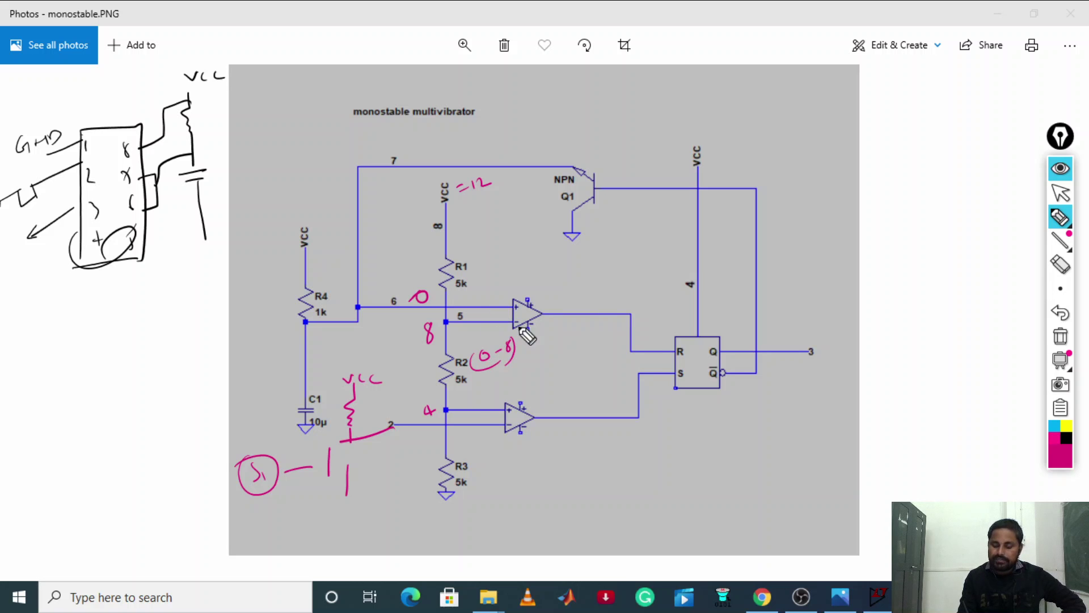
{"action": "mouse_move", "coordinate": [575, 295]}
{"action": "left_mouse_down"}
{"action": "mouse_move", "coordinate": [574, 308]}
{"action": "mouse_move", "coordinate": [575, 295]}
{"action": "left_mouse_up"}
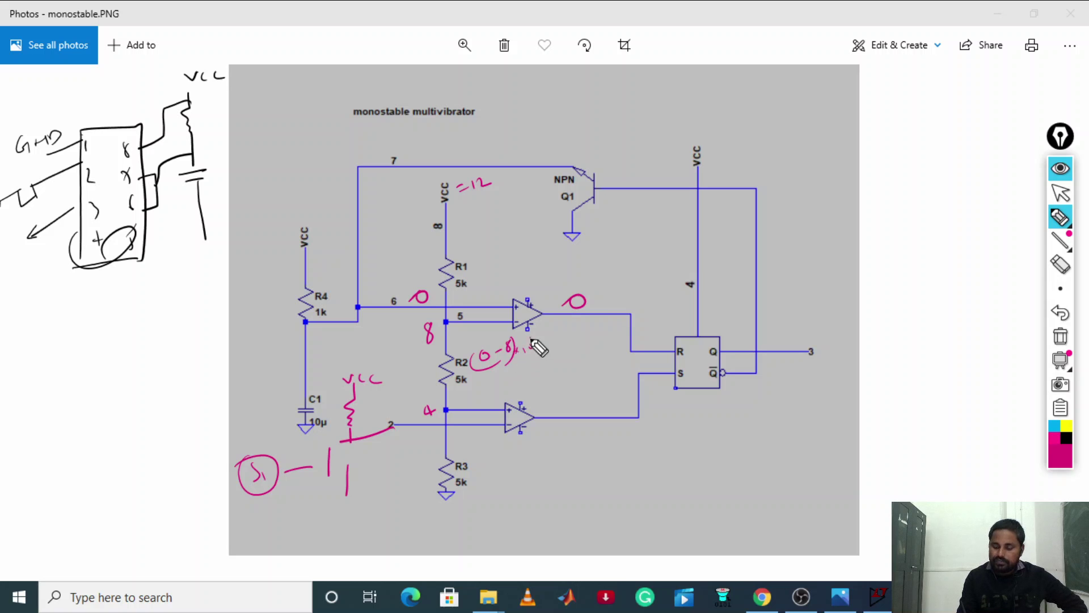
{"action": "mouse_move", "coordinate": [532, 340]}
{"action": "left_mouse_down"}
{"action": "mouse_move", "coordinate": [507, 388]}
{"action": "mouse_move", "coordinate": [570, 342]}
{"action": "left_mouse_up"}
{"action": "left_click_drag", "start_coordinate": [576, 298], "coordinate": [579, 300]}
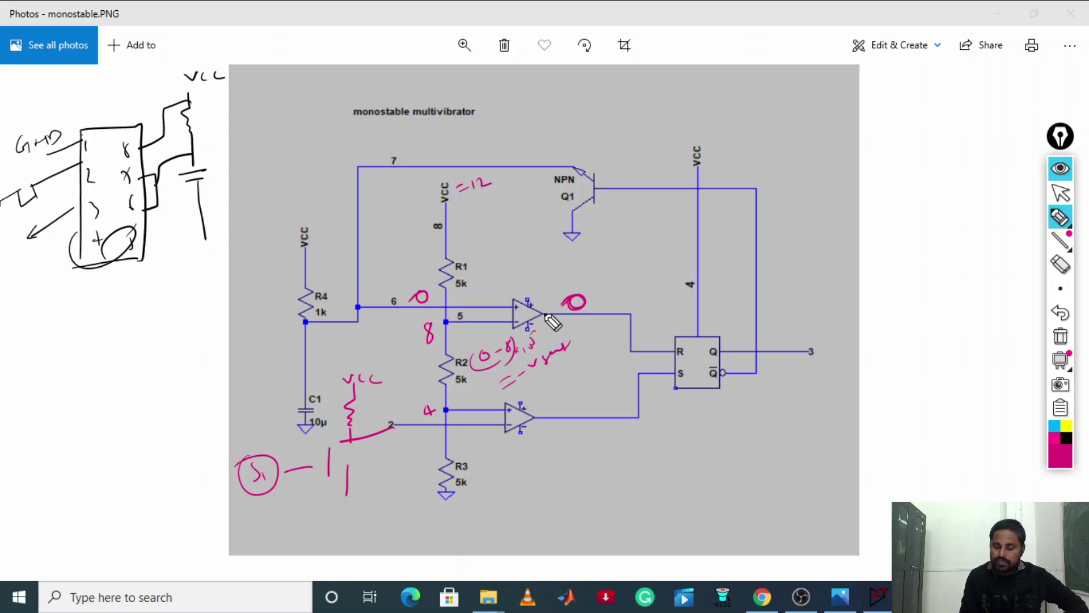
Write a circled 12 at the lower comparator's inverting input, calculate (4-12) × 10^5 = -Vsat, and mark its output as 0
{"action": "left_click_drag", "start_coordinate": [470, 435], "coordinate": [485, 447]}
{"action": "left_click_drag", "start_coordinate": [492, 438], "coordinate": [452, 444]}
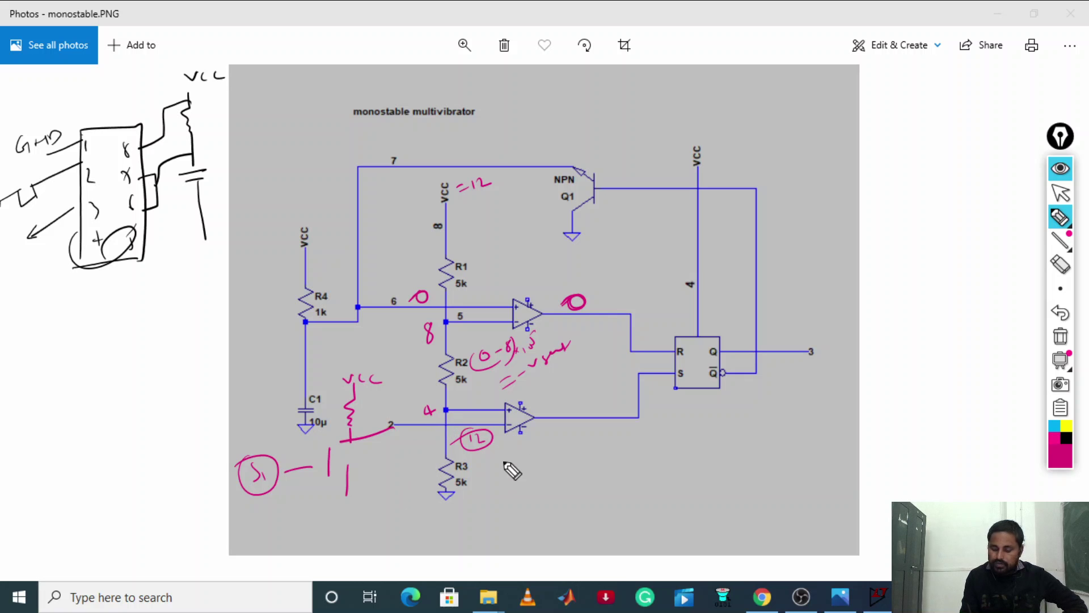
{"action": "mouse_move", "coordinate": [498, 465]}
{"action": "left_mouse_down"}
{"action": "mouse_move", "coordinate": [522, 469]}
{"action": "mouse_move", "coordinate": [489, 472]}
{"action": "mouse_move", "coordinate": [581, 446]}
{"action": "mouse_move", "coordinate": [518, 510]}
{"action": "mouse_move", "coordinate": [594, 467]}
{"action": "left_mouse_up"}
{"action": "left_click_drag", "start_coordinate": [590, 405], "coordinate": [587, 405]}
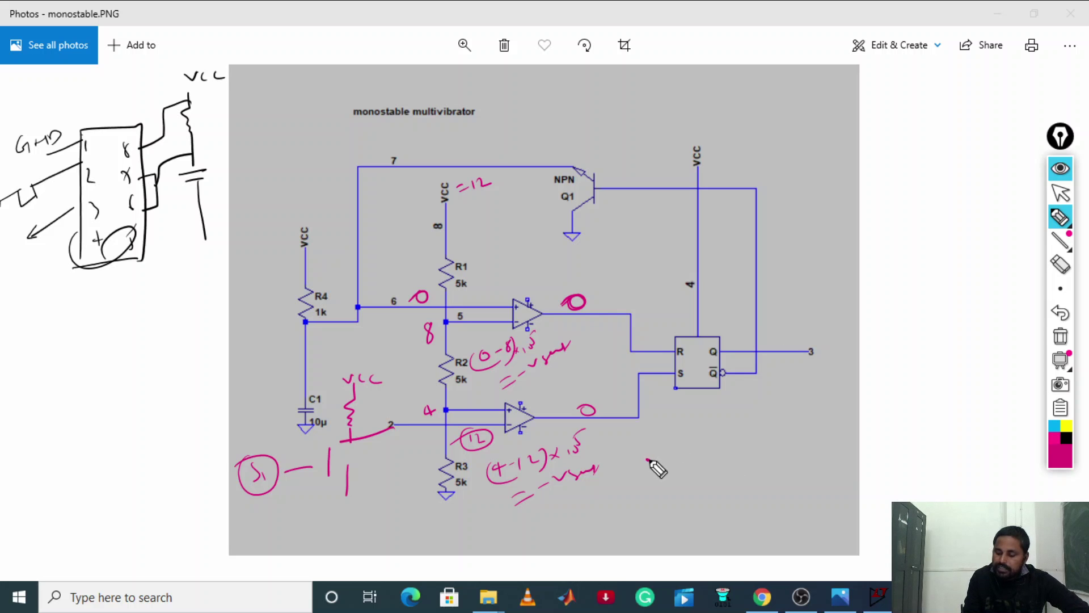
Draw the low level of the output waveform below the flip-flop and erase both comparator calculations, including the circled 12
{"action": "left_click_drag", "start_coordinate": [647, 460], "coordinate": [720, 457]}
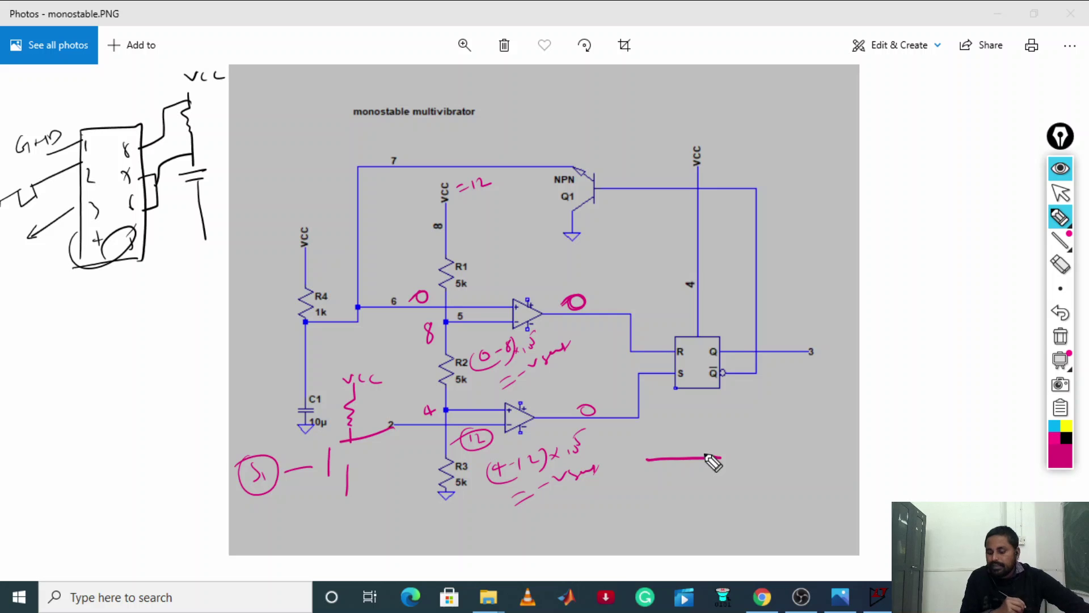
{"action": "left_click", "coordinate": [1060, 264]}
{"action": "mouse_move", "coordinate": [498, 355]}
{"action": "left_mouse_down"}
{"action": "mouse_move", "coordinate": [532, 354]}
{"action": "mouse_move", "coordinate": [566, 397]}
{"action": "mouse_move", "coordinate": [534, 376]}
{"action": "mouse_move", "coordinate": [505, 452]}
{"action": "mouse_move", "coordinate": [581, 453]}
{"action": "mouse_move", "coordinate": [584, 491]}
{"action": "mouse_move", "coordinate": [544, 374]}
{"action": "mouse_move", "coordinate": [538, 382]}
{"action": "left_mouse_up"}
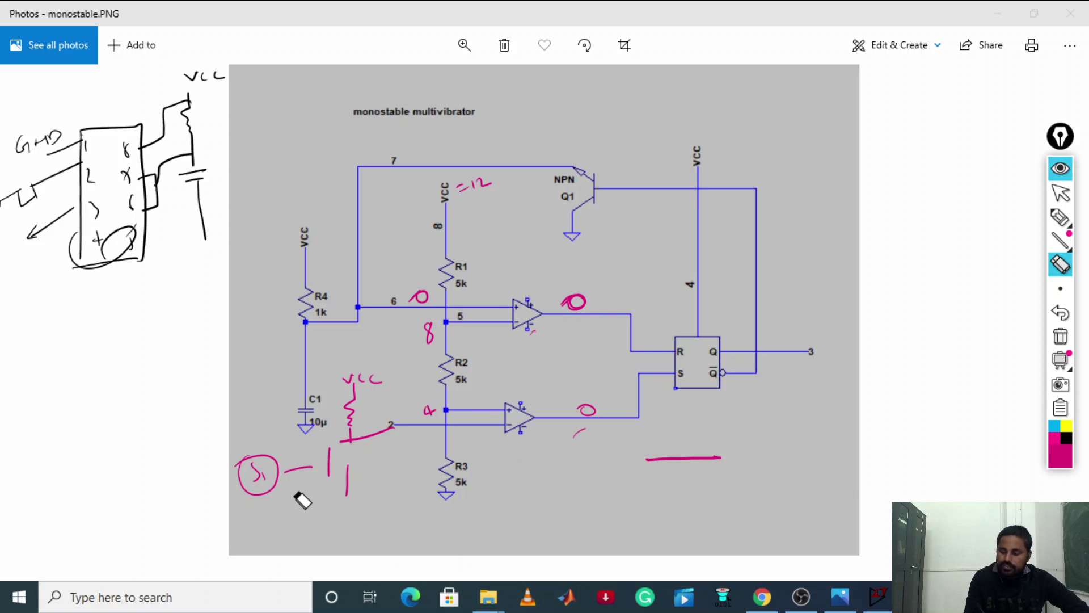
Set the pen colour to black and erase the magenta link between the pull-up resistor and pin 2
{"action": "left_click", "coordinate": [1058, 218]}
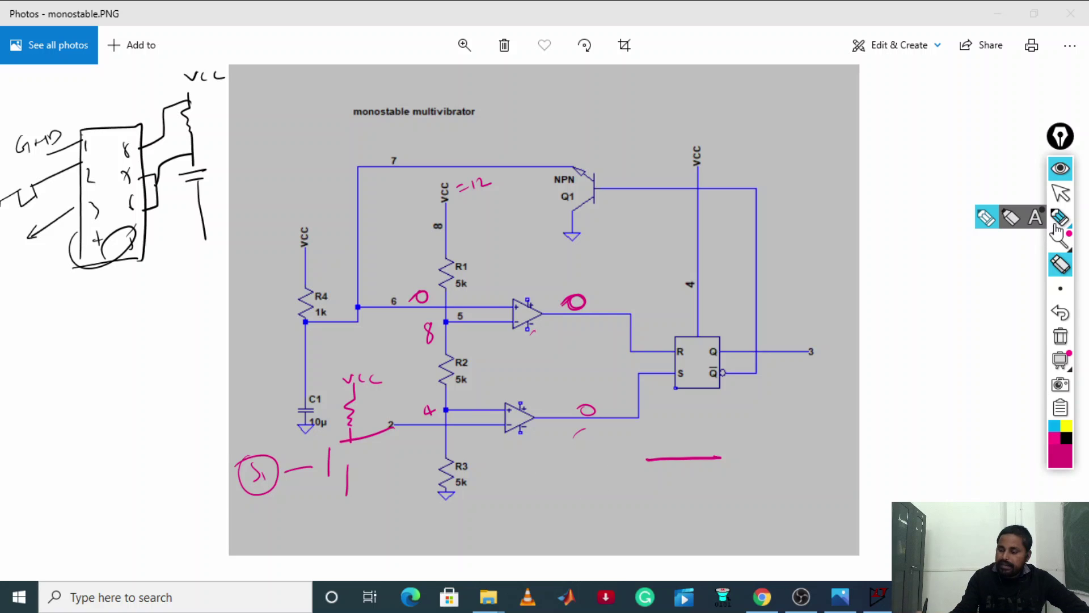
{"action": "left_click", "coordinate": [1065, 453]}
{"action": "left_click", "coordinate": [1028, 454]}
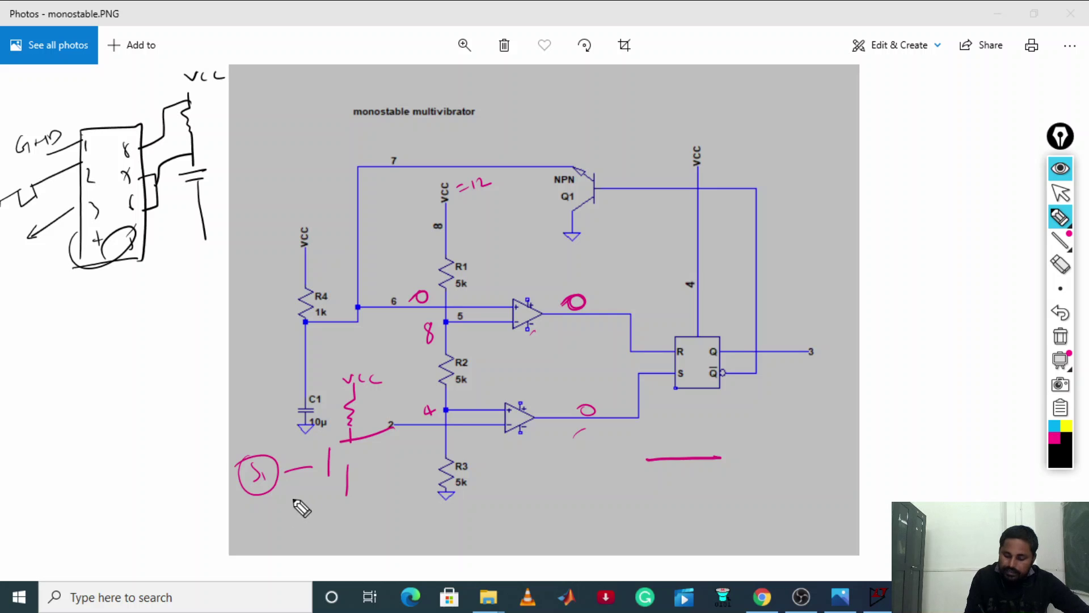
{"action": "left_click", "coordinate": [280, 500]}
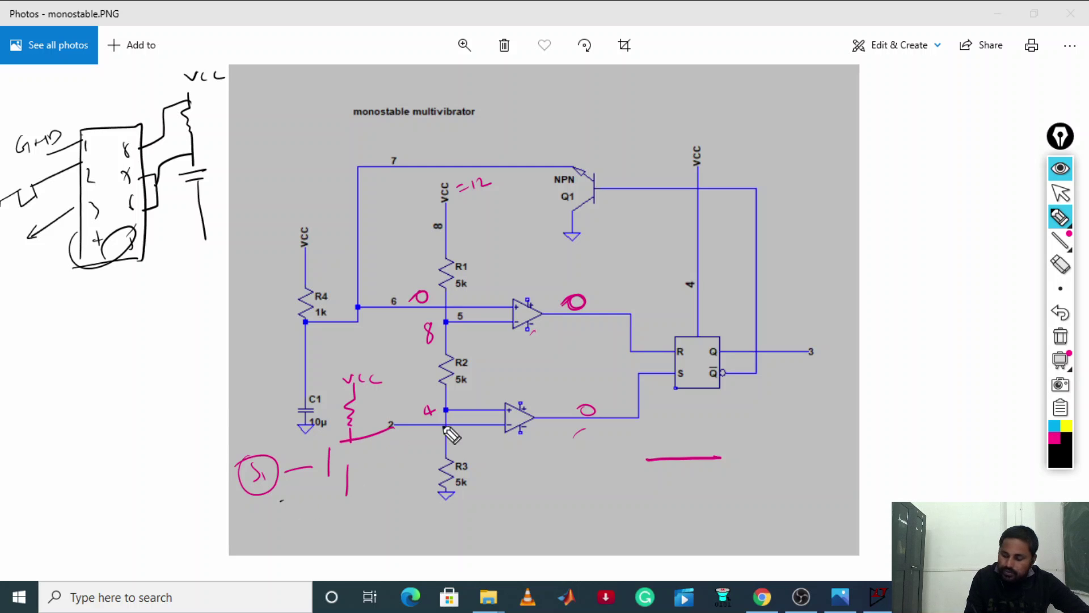
{"action": "left_click", "coordinate": [1059, 264]}
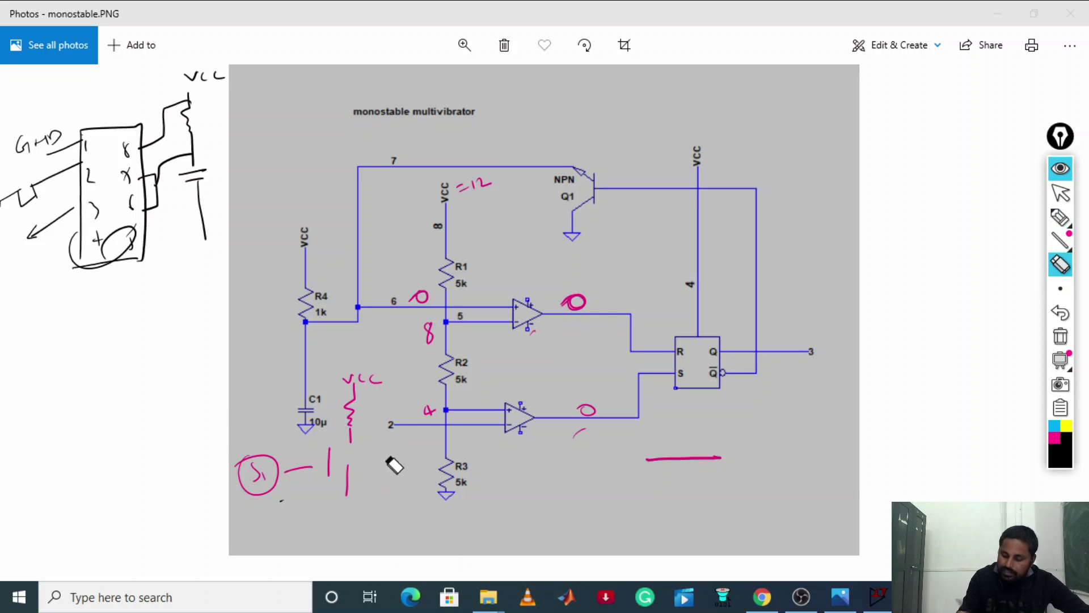
{"action": "left_click", "coordinate": [1059, 218]}
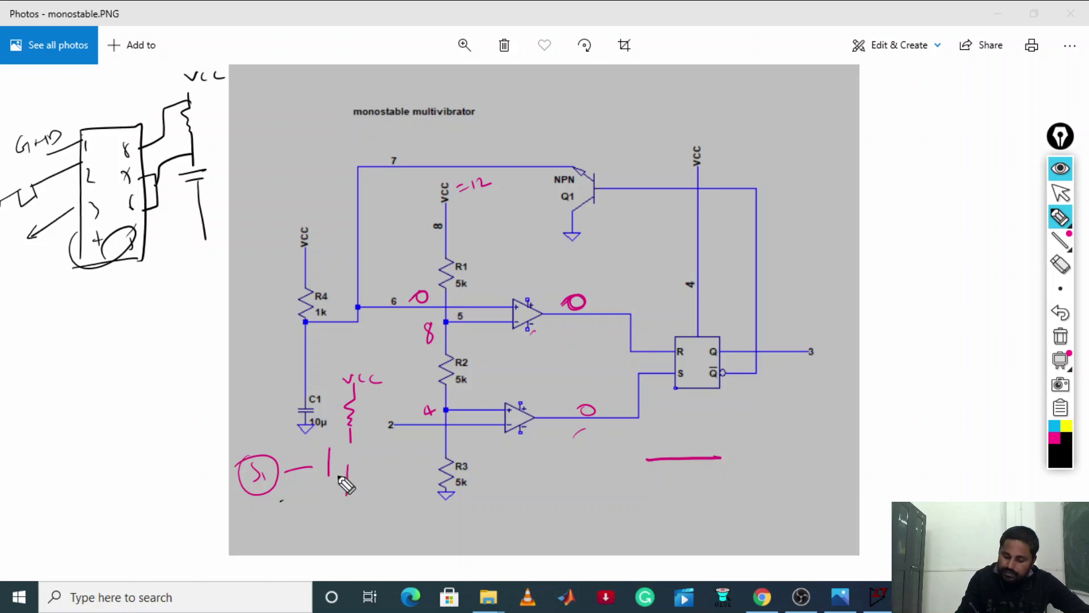
Draw the S1 press arrow and pin 2's path through the switch to ground, plus a falling-edge waveform above the schematic's flip-flop
{"action": "left_click_drag", "start_coordinate": [280, 500], "coordinate": [343, 458]}
{"action": "left_click_drag", "start_coordinate": [398, 425], "coordinate": [344, 485]}
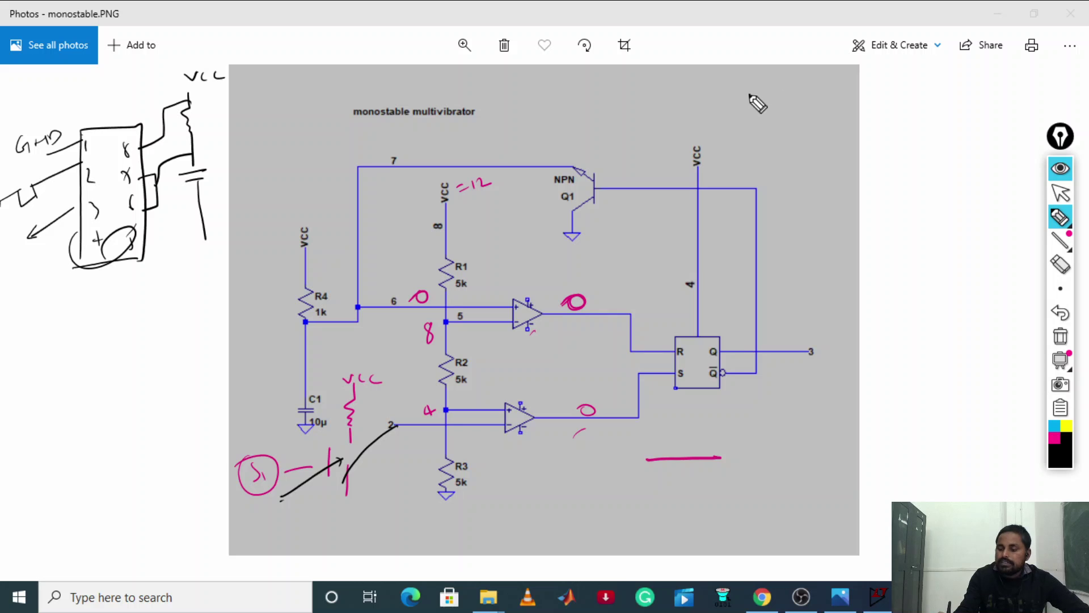
{"action": "mouse_move", "coordinate": [748, 95]}
{"action": "left_mouse_down"}
{"action": "mouse_move", "coordinate": [810, 91]}
{"action": "mouse_move", "coordinate": [807, 119]}
{"action": "left_mouse_up"}
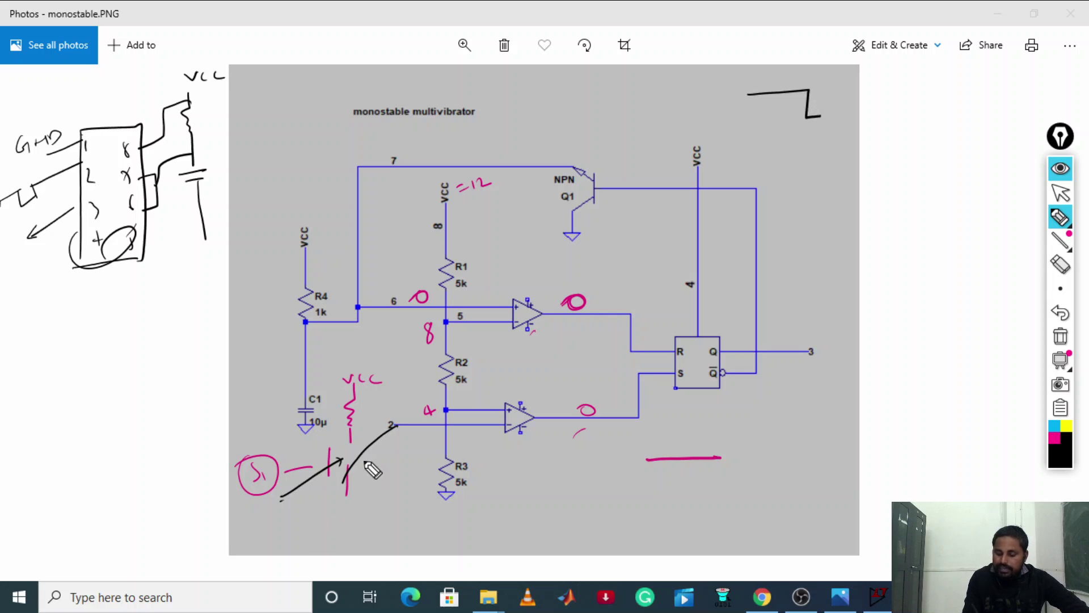
{"action": "mouse_move", "coordinate": [341, 497]}
{"action": "left_mouse_down"}
{"action": "mouse_move", "coordinate": [361, 491]}
{"action": "mouse_move", "coordinate": [340, 511]}
{"action": "mouse_move", "coordinate": [356, 506]}
{"action": "left_mouse_up"}
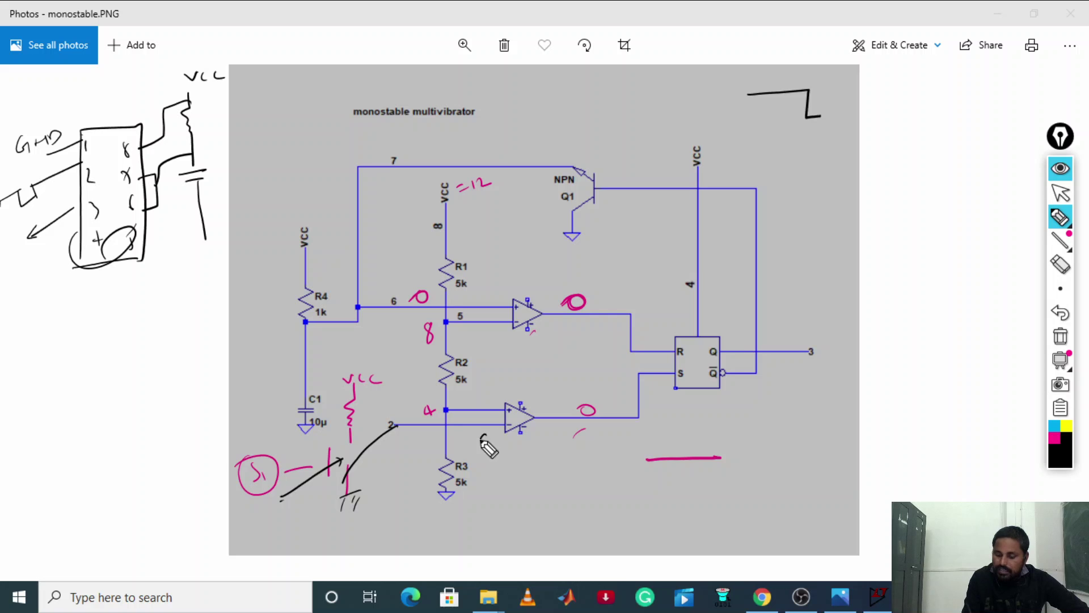
Mark the lower comparator's inverting input as 0 and write its calculation, (4-0) × 10^5 = +Vsat
{"action": "left_click_drag", "start_coordinate": [484, 441], "coordinate": [459, 452]}
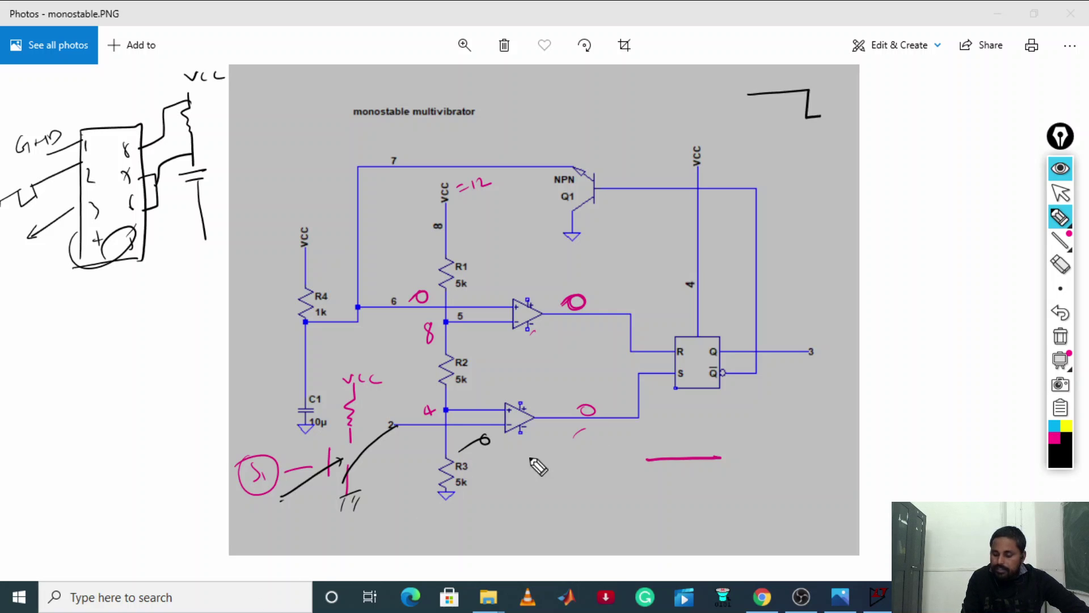
{"action": "mouse_move", "coordinate": [495, 470]}
{"action": "left_mouse_down"}
{"action": "mouse_move", "coordinate": [551, 451]}
{"action": "mouse_move", "coordinate": [514, 471]}
{"action": "left_mouse_up"}
{"action": "mouse_move", "coordinate": [485, 505]}
{"action": "left_mouse_down"}
{"action": "mouse_move", "coordinate": [519, 471]}
{"action": "mouse_move", "coordinate": [513, 515]}
{"action": "mouse_move", "coordinate": [525, 499]}
{"action": "left_mouse_up"}
{"action": "left_click_drag", "start_coordinate": [527, 497], "coordinate": [566, 473]}
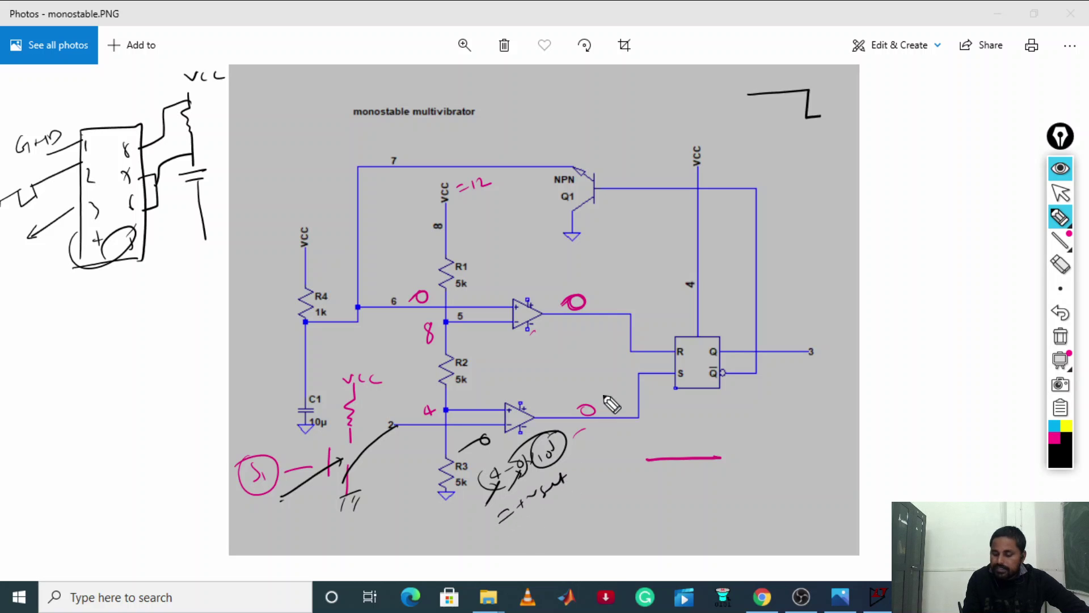
Replace the lower comparator's output 0 with 1, and mark the flip-flop's Q as 1 and Q-bar as 0
{"action": "left_click_drag", "start_coordinate": [574, 433], "coordinate": [603, 394]}
{"action": "left_click_drag", "start_coordinate": [609, 403], "coordinate": [614, 411]}
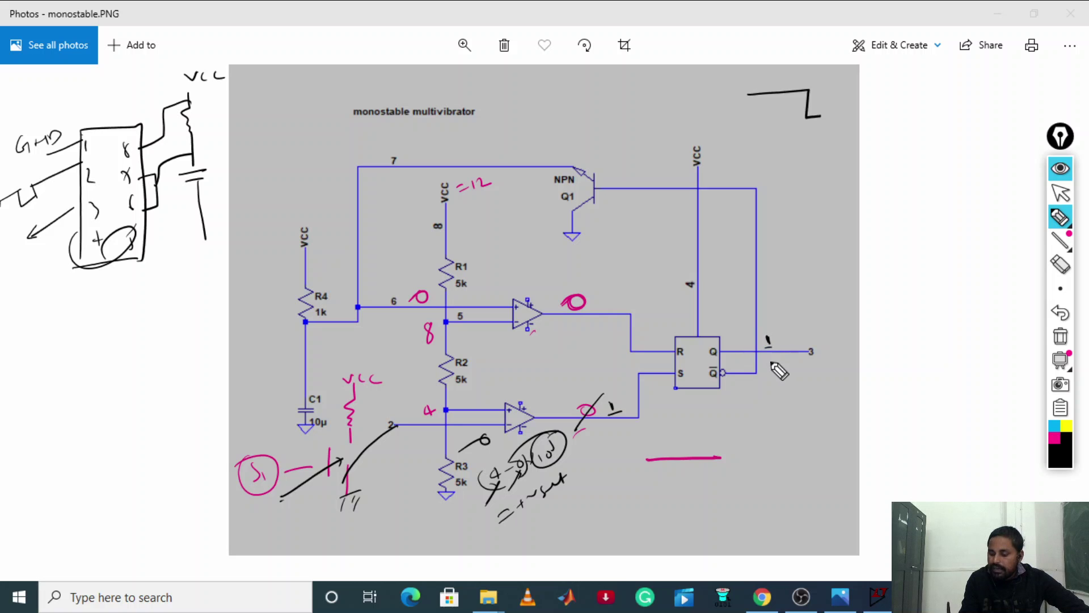
{"action": "left_click_drag", "start_coordinate": [771, 364], "coordinate": [748, 372]}
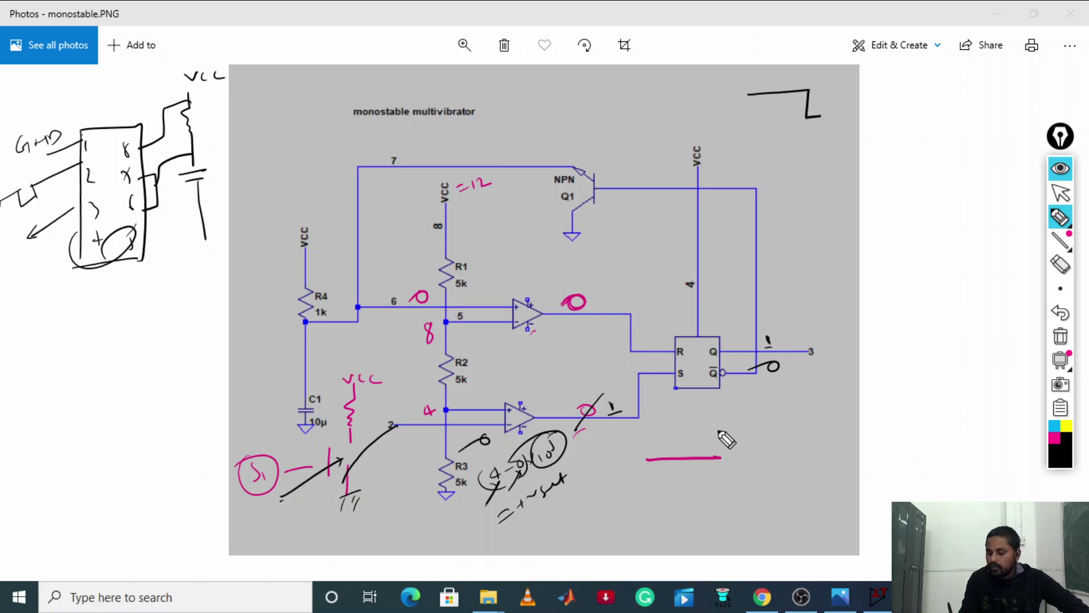
Extend the output waveform below the flip-flop in magenta with a rising edge and a high level
{"action": "left_click", "coordinate": [1054, 438]}
{"action": "left_click_drag", "start_coordinate": [718, 418], "coordinate": [719, 456]}
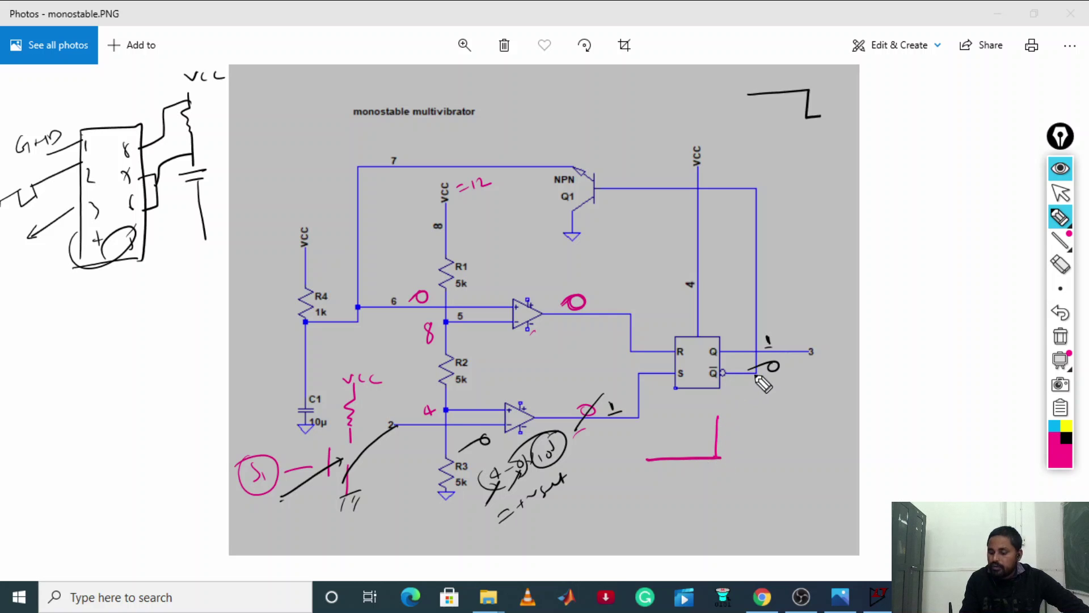
{"action": "left_click_drag", "start_coordinate": [718, 417], "coordinate": [755, 416]}
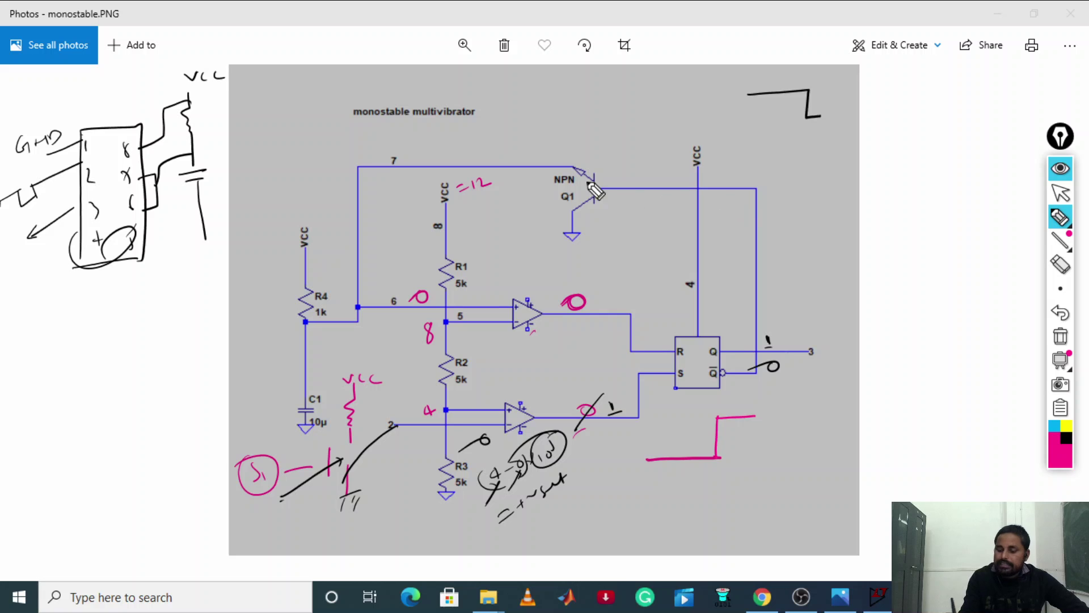
Circle transistor Q1 and draw the capacitor's charging path from VCC down past R4 to C1
{"action": "mouse_move", "coordinate": [583, 158]}
{"action": "left_mouse_down"}
{"action": "mouse_move", "coordinate": [545, 227]}
{"action": "mouse_move", "coordinate": [550, 173]}
{"action": "left_mouse_up"}
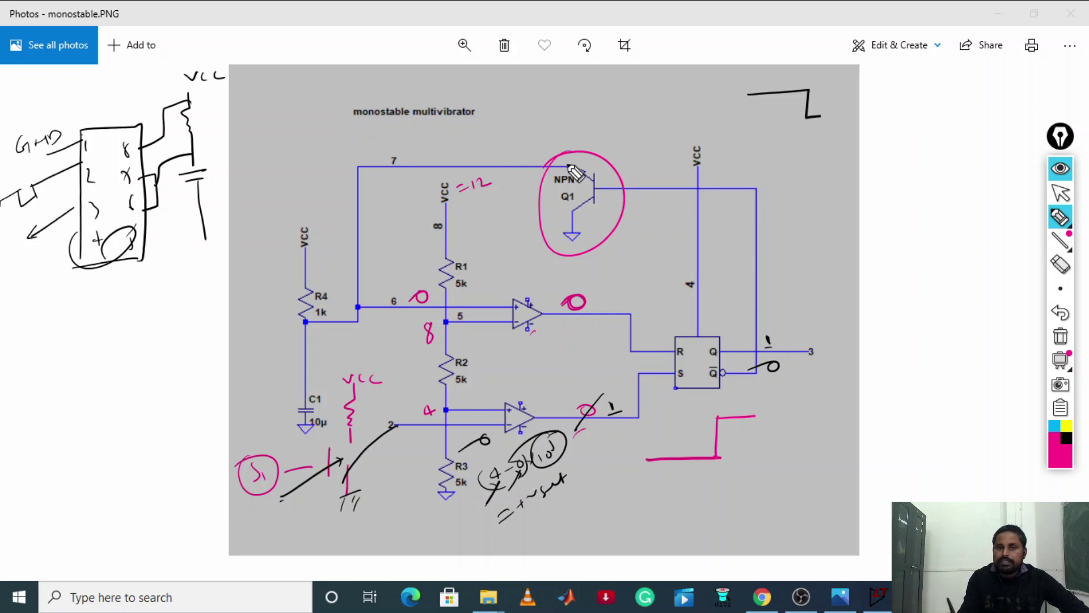
{"action": "left_click_drag", "start_coordinate": [327, 329], "coordinate": [326, 336]}
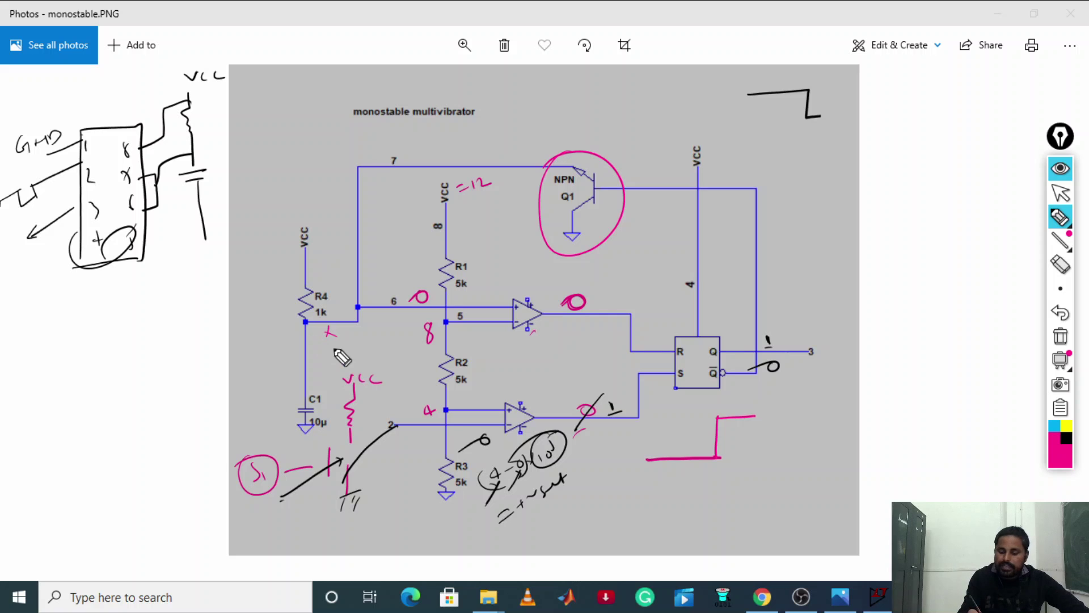
{"action": "left_click", "coordinate": [1060, 263]}
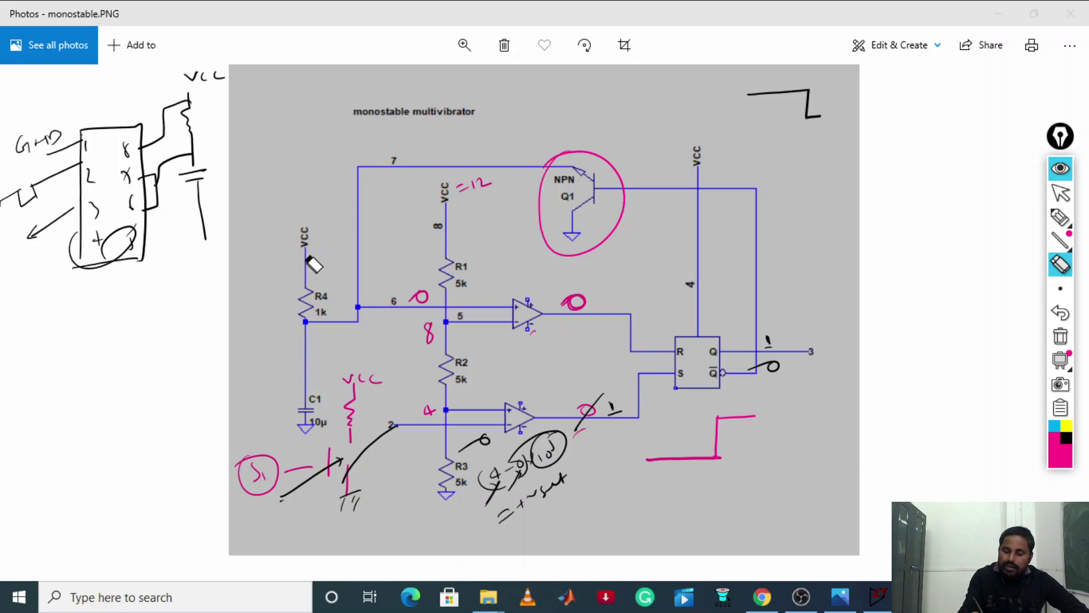
{"action": "left_click", "coordinate": [1059, 217]}
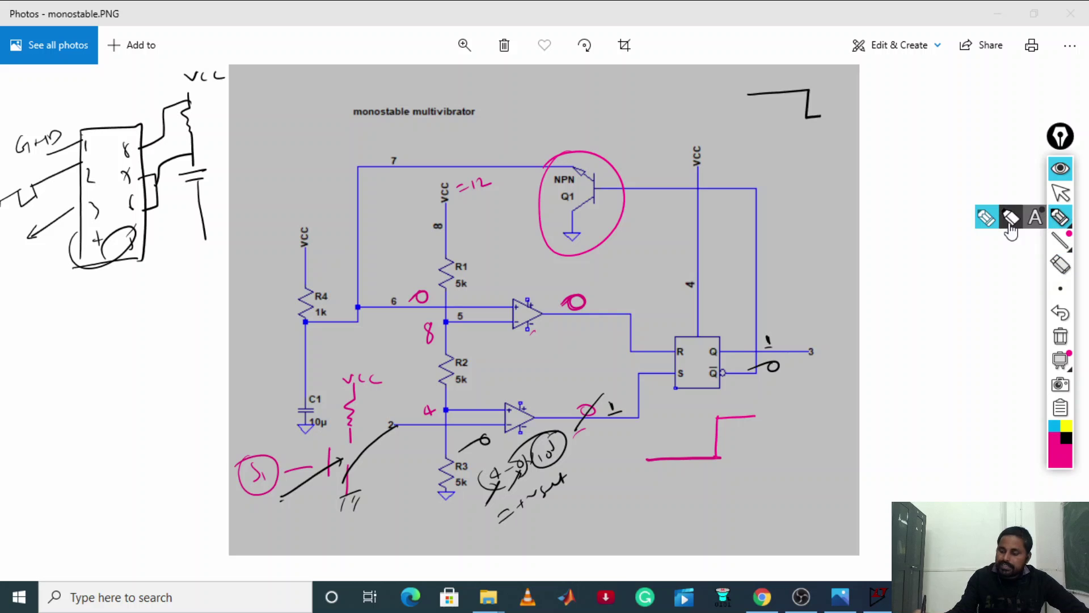
{"action": "left_click_drag", "start_coordinate": [293, 248], "coordinate": [285, 400]}
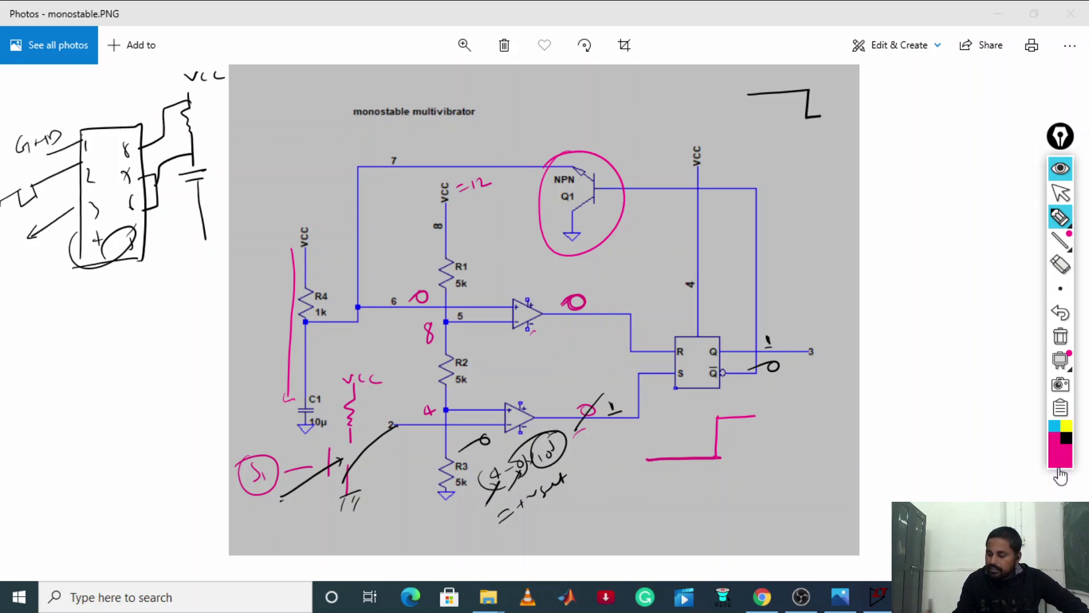
Draw the capacitor's charging curve in black, starting at the rising edge of the output waveform
{"action": "left_click", "coordinate": [1062, 444]}
{"action": "left_click", "coordinate": [1026, 448]}
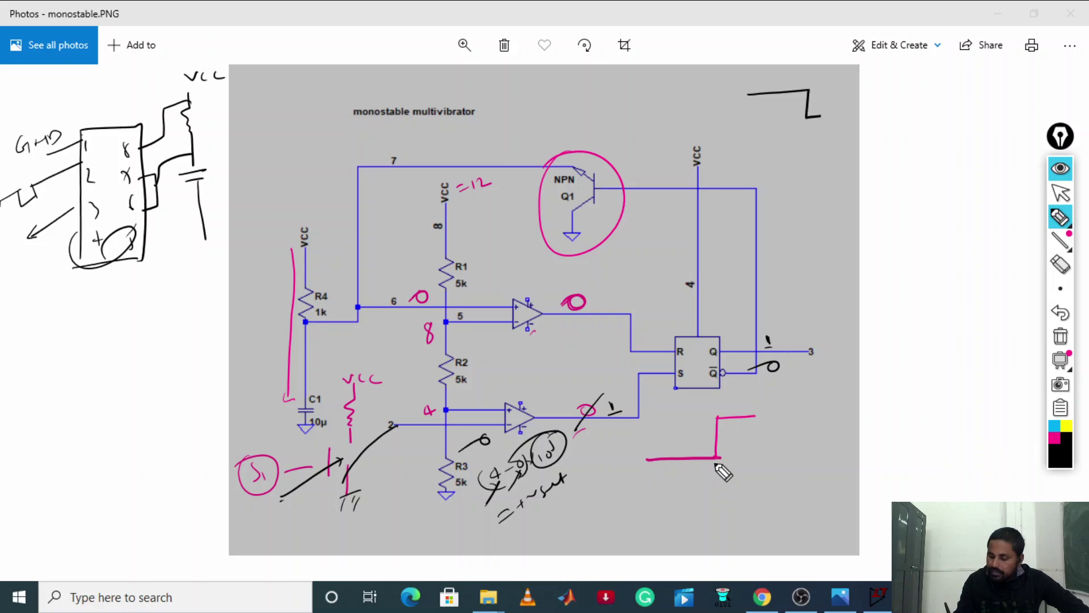
{"action": "left_click_drag", "start_coordinate": [715, 463], "coordinate": [745, 438]}
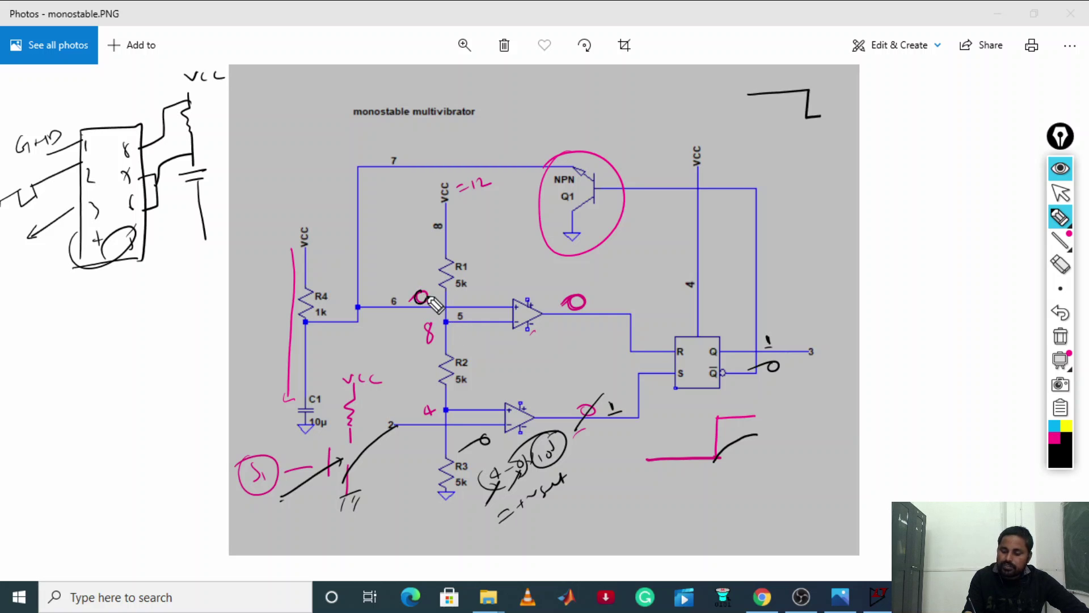
Change the pin 6 value to 9, write (9-8) × 10^5 = +Vsat, and replace the upper comparator's output 0 with 1
{"action": "left_click_drag", "start_coordinate": [429, 300], "coordinate": [425, 321]}
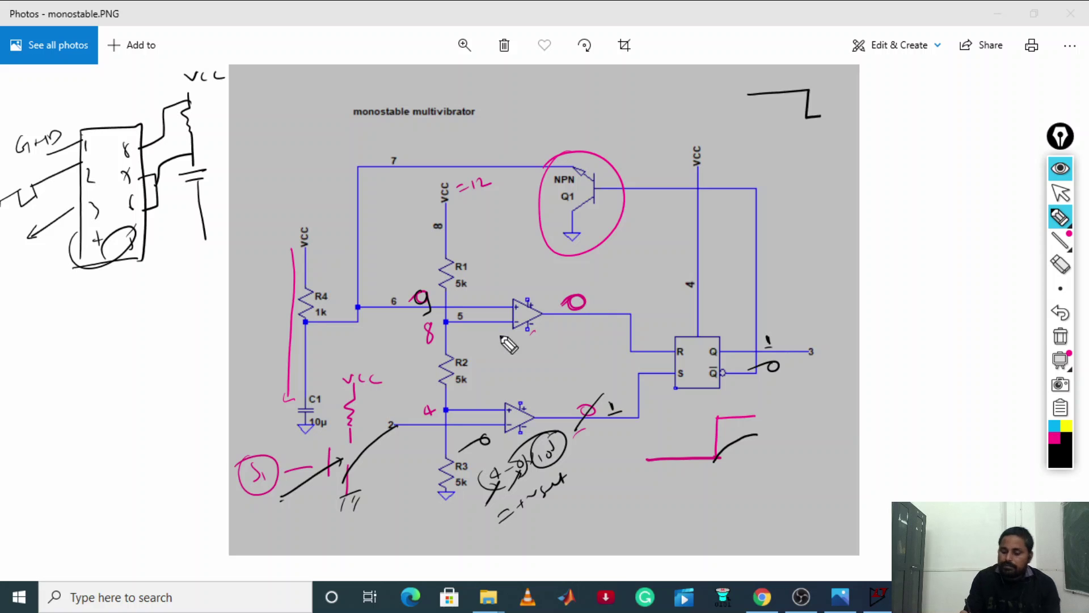
{"action": "mouse_move", "coordinate": [487, 351]}
{"action": "left_mouse_down"}
{"action": "mouse_move", "coordinate": [483, 373]}
{"action": "mouse_move", "coordinate": [495, 353]}
{"action": "mouse_move", "coordinate": [507, 347]}
{"action": "mouse_move", "coordinate": [519, 361]}
{"action": "mouse_move", "coordinate": [546, 339]}
{"action": "mouse_move", "coordinate": [540, 371]}
{"action": "mouse_move", "coordinate": [593, 340]}
{"action": "left_mouse_up"}
{"action": "mouse_move", "coordinate": [584, 294]}
{"action": "left_mouse_down"}
{"action": "mouse_move", "coordinate": [559, 323]}
{"action": "mouse_move", "coordinate": [618, 302]}
{"action": "left_mouse_up"}
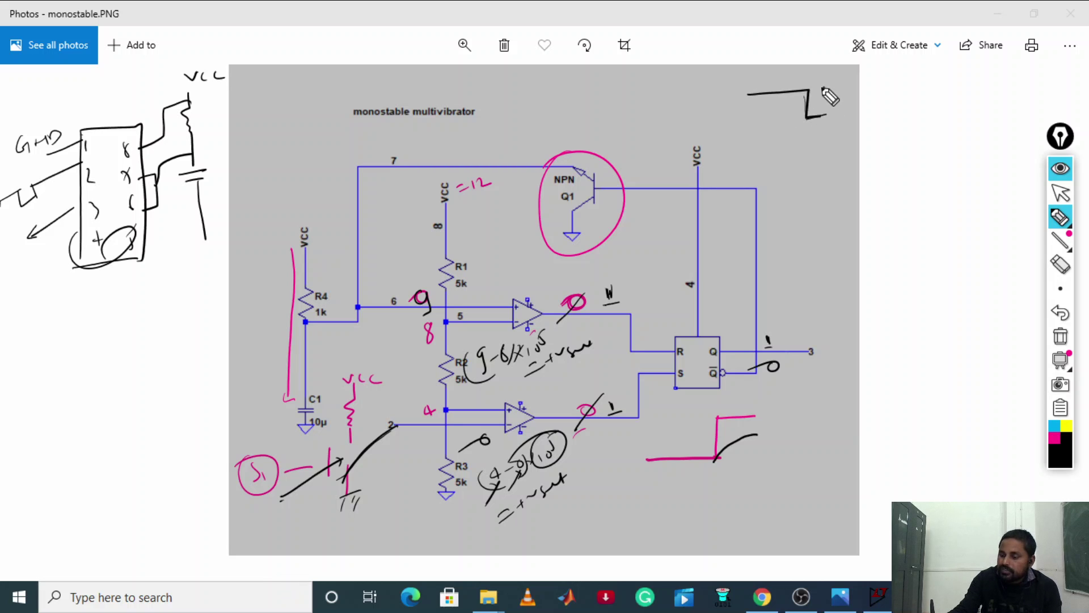
Complete the negative trigger pulse back to its high level, and redraw the pin 2 switch arm onto the VCC pull-up resistor instead of ground
{"action": "mouse_move", "coordinate": [824, 117]}
{"action": "left_mouse_down"}
{"action": "mouse_move", "coordinate": [830, 89]}
{"action": "mouse_move", "coordinate": [866, 82]}
{"action": "left_mouse_up"}
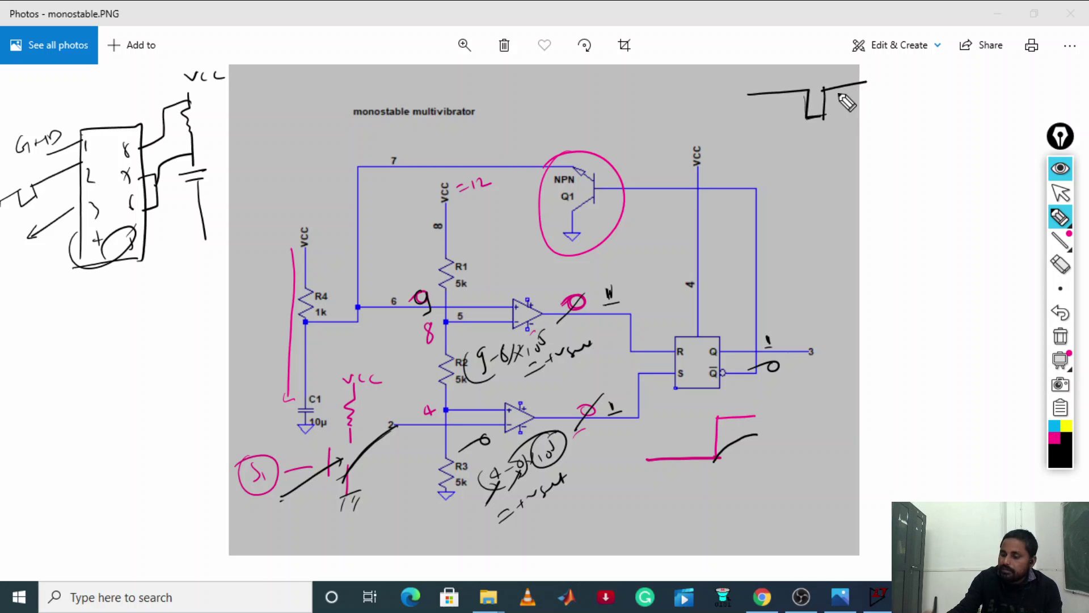
{"action": "left_click", "coordinate": [1060, 264]}
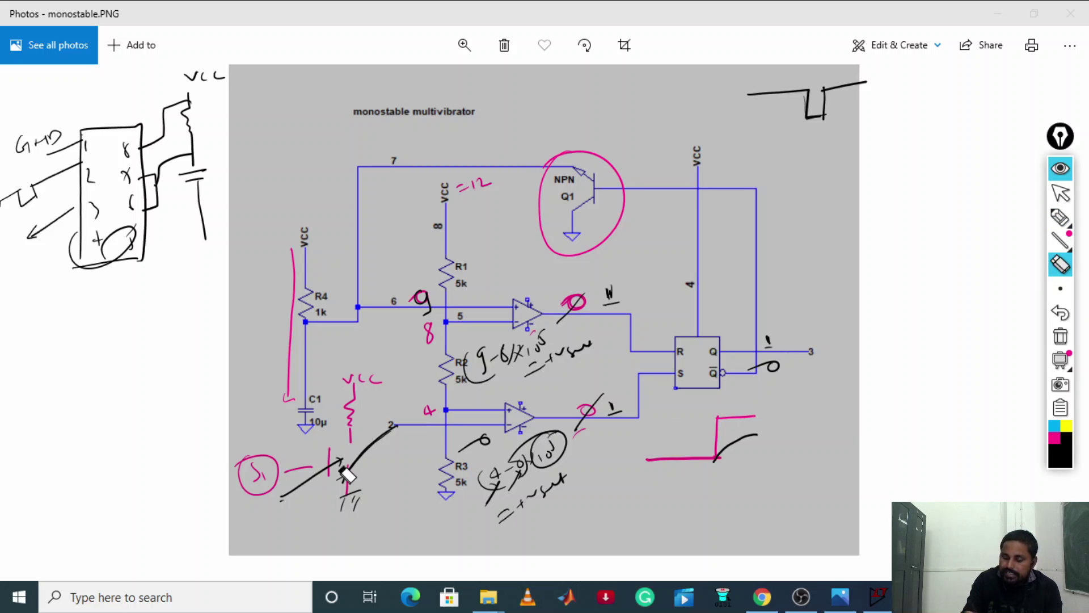
{"action": "left_click_drag", "start_coordinate": [348, 475], "coordinate": [367, 467]}
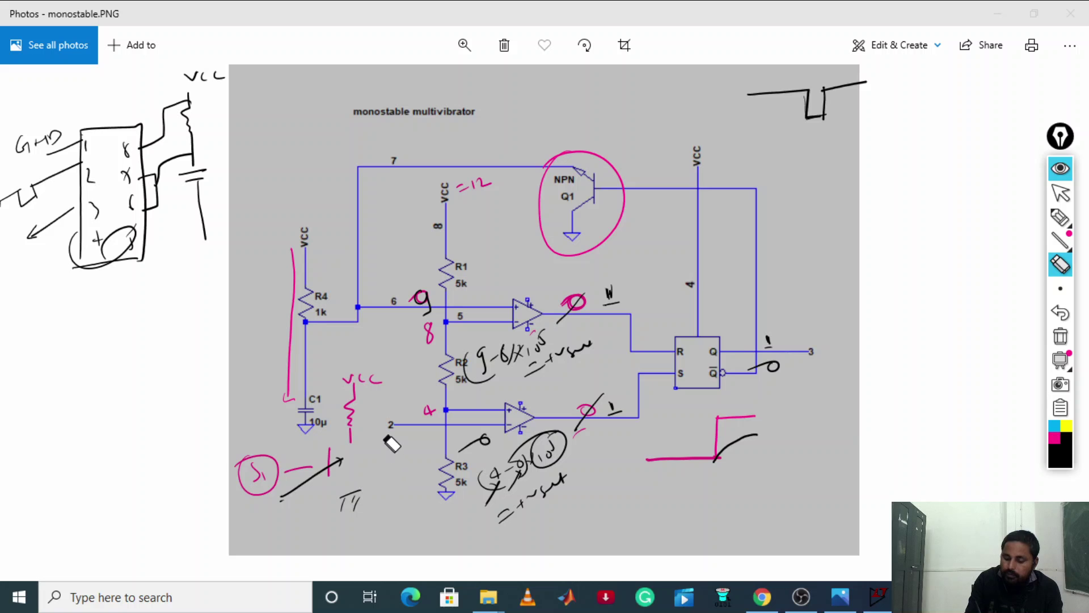
{"action": "left_click", "coordinate": [1060, 216]}
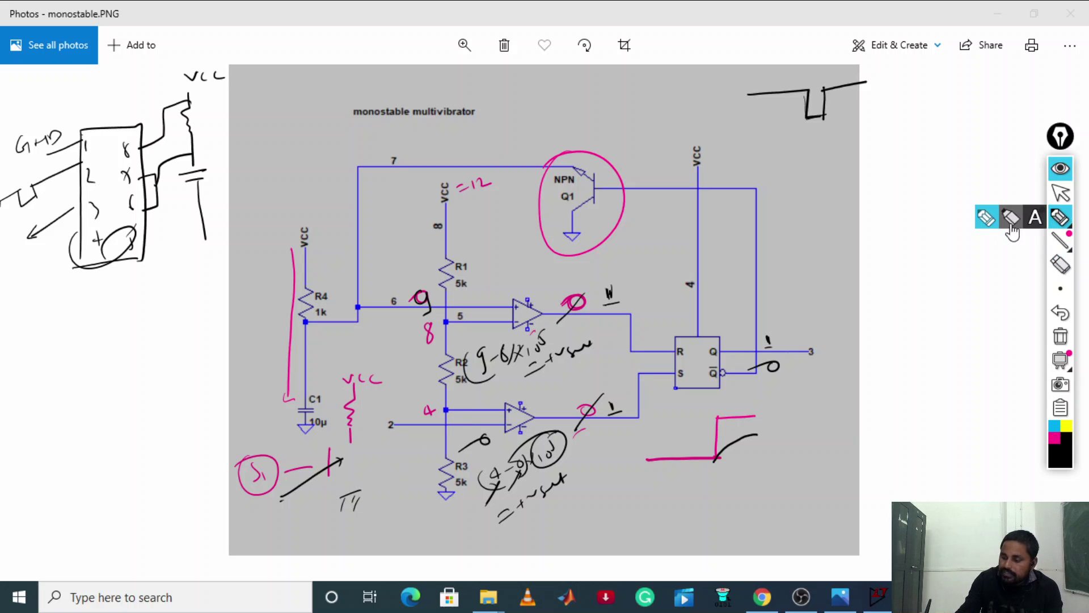
{"action": "left_click", "coordinate": [990, 219]}
{"action": "left_click_drag", "start_coordinate": [395, 427], "coordinate": [342, 443]}
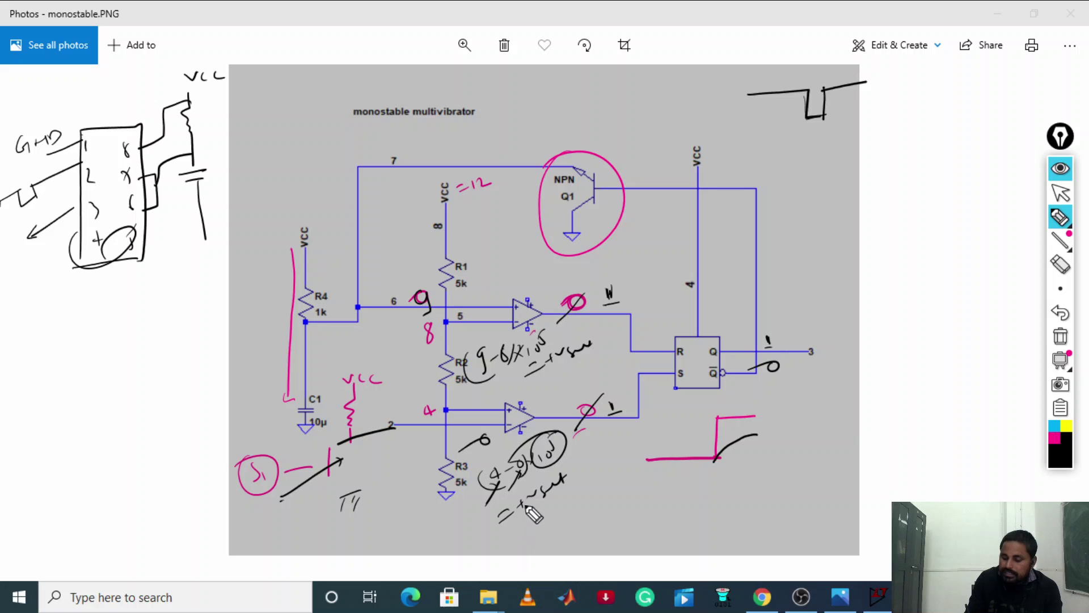
Erase the lower comparator's old notes, write 12 as the pin 2 value and add (4-12) × 10^5 = -Vsat
{"action": "left_click", "coordinate": [1060, 264]}
{"action": "mouse_move", "coordinate": [533, 475]}
{"action": "left_mouse_down"}
{"action": "mouse_move", "coordinate": [550, 449]}
{"action": "mouse_move", "coordinate": [486, 452]}
{"action": "mouse_move", "coordinate": [522, 513]}
{"action": "mouse_move", "coordinate": [575, 492]}
{"action": "left_mouse_up"}
{"action": "left_click", "coordinate": [1060, 218]}
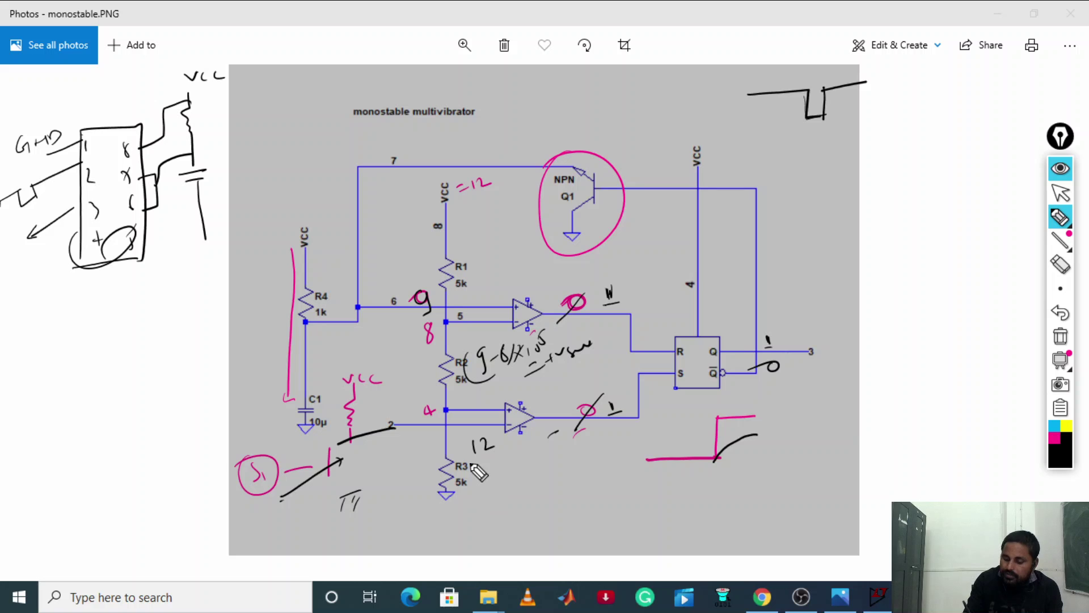
{"action": "left_click_drag", "start_coordinate": [477, 442], "coordinate": [495, 452]}
{"action": "mouse_move", "coordinate": [480, 489]}
{"action": "left_mouse_down"}
{"action": "mouse_move", "coordinate": [498, 512]}
{"action": "mouse_move", "coordinate": [498, 494]}
{"action": "mouse_move", "coordinate": [523, 475]}
{"action": "mouse_move", "coordinate": [553, 482]}
{"action": "mouse_move", "coordinate": [567, 442]}
{"action": "mouse_move", "coordinate": [541, 527]}
{"action": "mouse_move", "coordinate": [600, 484]}
{"action": "left_mouse_up"}
Replace the lower comparator's output 1 with 0, and change the flip-flop states to Q = 0 and Q̄ = 1
{"action": "left_click_drag", "start_coordinate": [618, 397], "coordinate": [602, 430]}
{"action": "left_click_drag", "start_coordinate": [609, 403], "coordinate": [631, 435]}
{"action": "left_click_drag", "start_coordinate": [602, 431], "coordinate": [619, 421]}
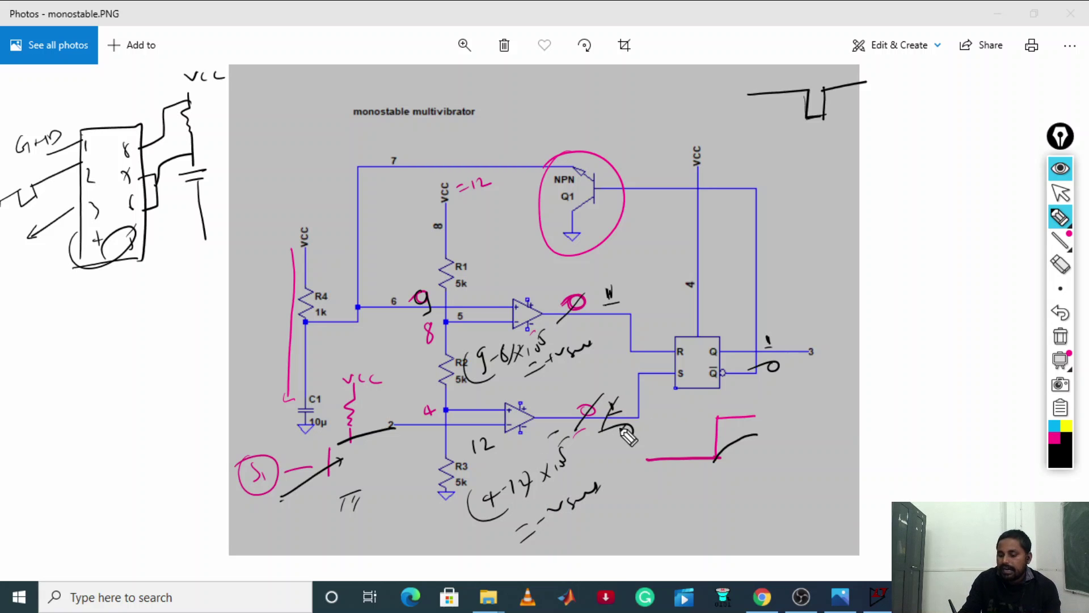
{"action": "left_click_drag", "start_coordinate": [755, 360], "coordinate": [773, 337]}
{"action": "mouse_move", "coordinate": [784, 340]}
{"action": "left_mouse_down"}
{"action": "mouse_move", "coordinate": [795, 331]}
{"action": "mouse_move", "coordinate": [757, 391]}
{"action": "mouse_move", "coordinate": [804, 382]}
{"action": "left_mouse_up"}
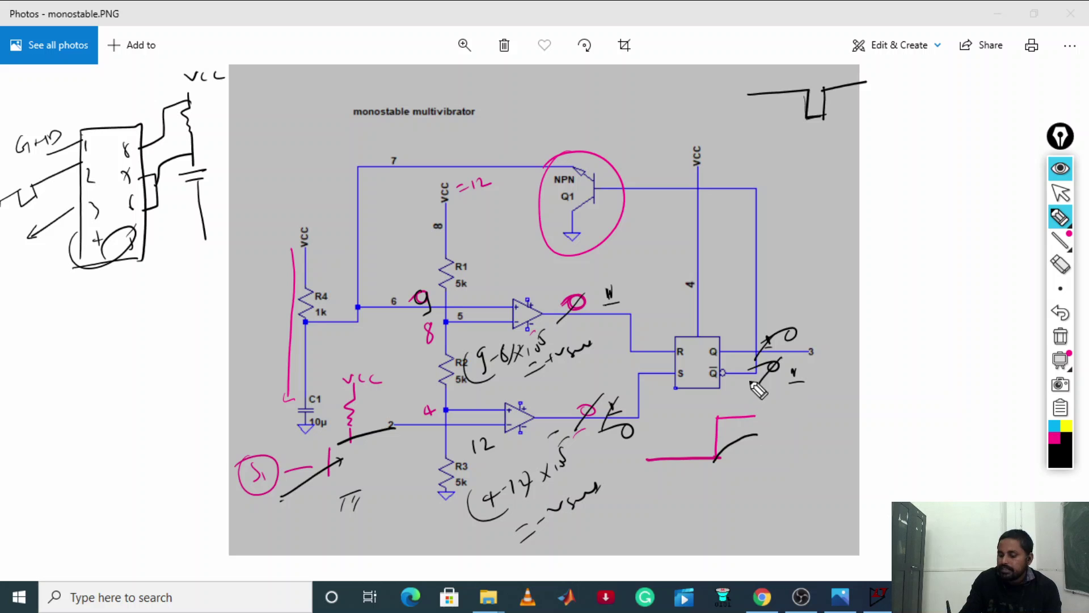
In magenta, draw the output waveform's falling edge and trace C1's discharge path to ground through a freshly circled Q1
{"action": "left_click", "coordinate": [1054, 448]}
{"action": "left_click_drag", "start_coordinate": [753, 423], "coordinate": [747, 473]}
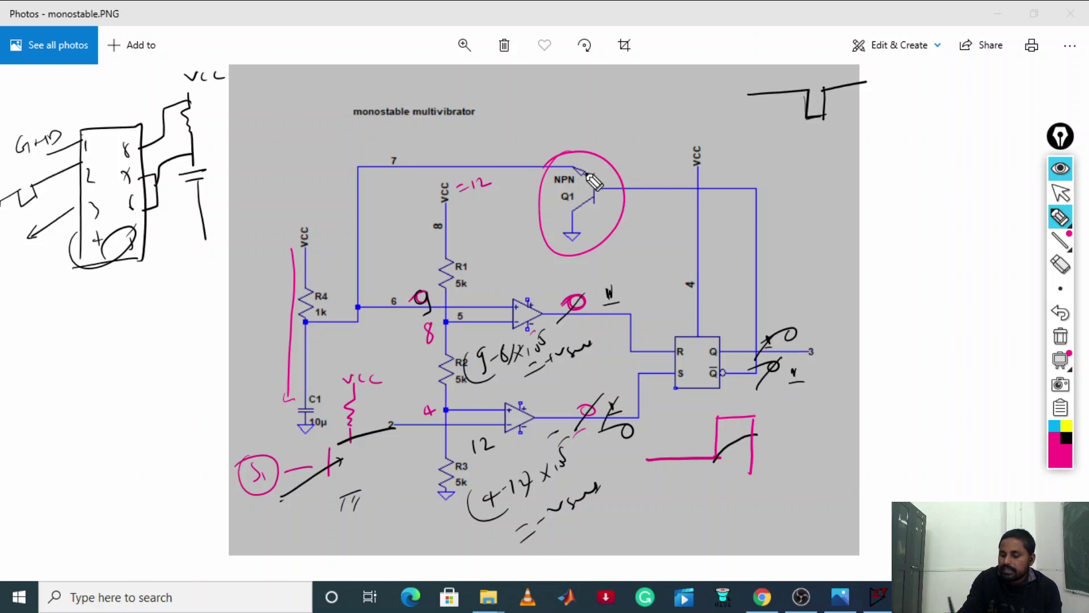
{"action": "mouse_move", "coordinate": [559, 159]}
{"action": "left_mouse_down"}
{"action": "mouse_move", "coordinate": [649, 235]}
{"action": "mouse_move", "coordinate": [471, 190]}
{"action": "left_mouse_up"}
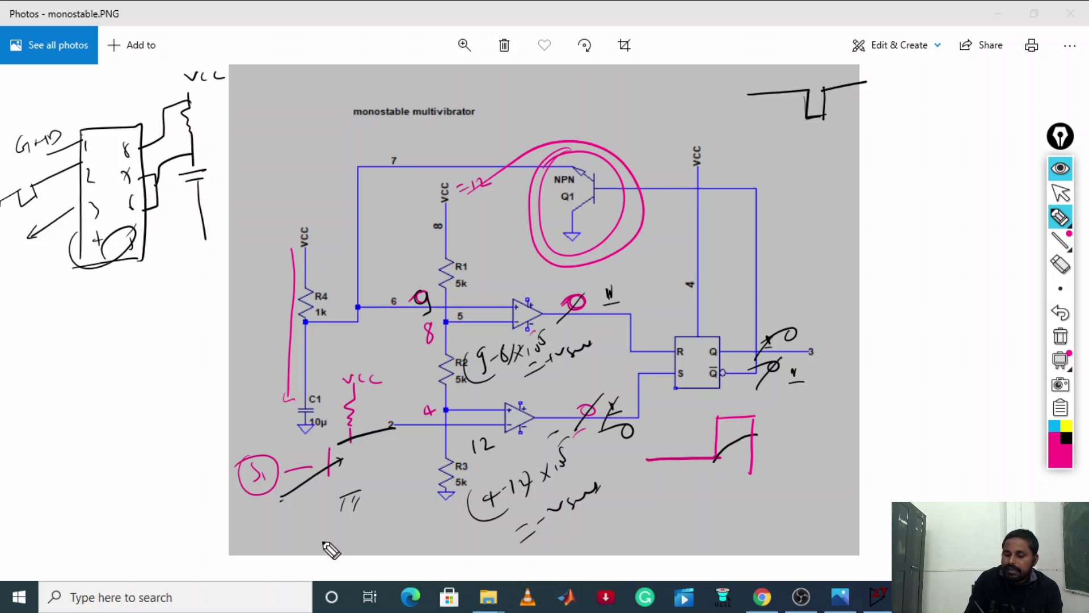
{"action": "mouse_move", "coordinate": [311, 417]}
{"action": "left_mouse_down"}
{"action": "mouse_move", "coordinate": [356, 356]}
{"action": "mouse_move", "coordinate": [391, 187]}
{"action": "mouse_move", "coordinate": [567, 190]}
{"action": "mouse_move", "coordinate": [553, 237]}
{"action": "left_mouse_up"}
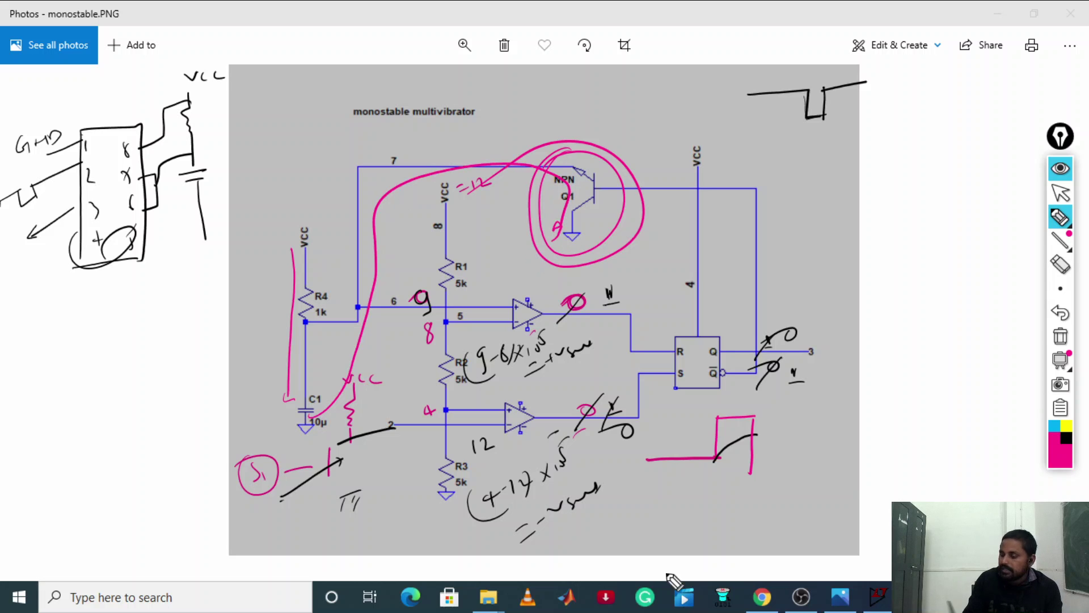
Draw the capacitor's sharp discharge and low level in black, and circle the output and capacitor waveforms
{"action": "left_click", "coordinate": [1062, 454]}
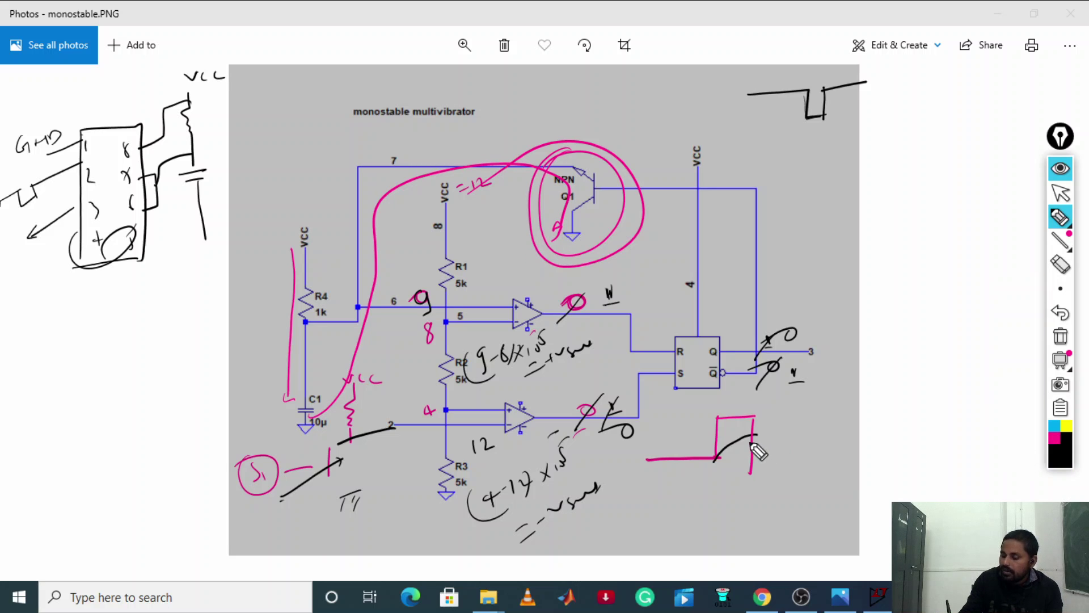
{"action": "mouse_move", "coordinate": [750, 438]}
{"action": "left_mouse_down"}
{"action": "mouse_move", "coordinate": [749, 472]}
{"action": "mouse_move", "coordinate": [804, 461]}
{"action": "left_mouse_up"}
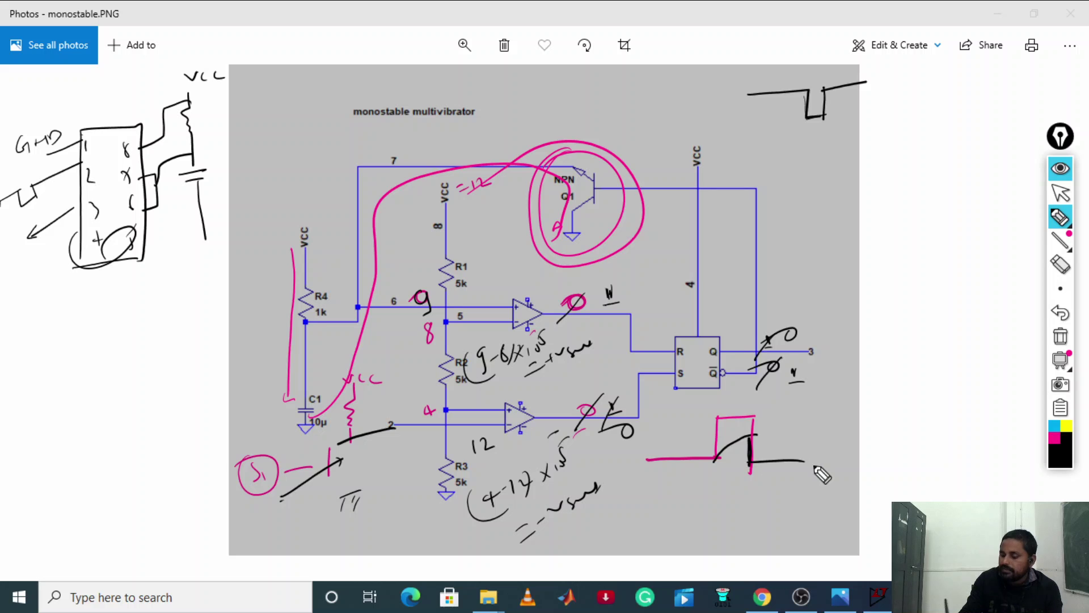
{"action": "mouse_move", "coordinate": [680, 418]}
{"action": "left_mouse_down"}
{"action": "mouse_move", "coordinate": [828, 455]}
{"action": "mouse_move", "coordinate": [561, 434]}
{"action": "left_mouse_up"}
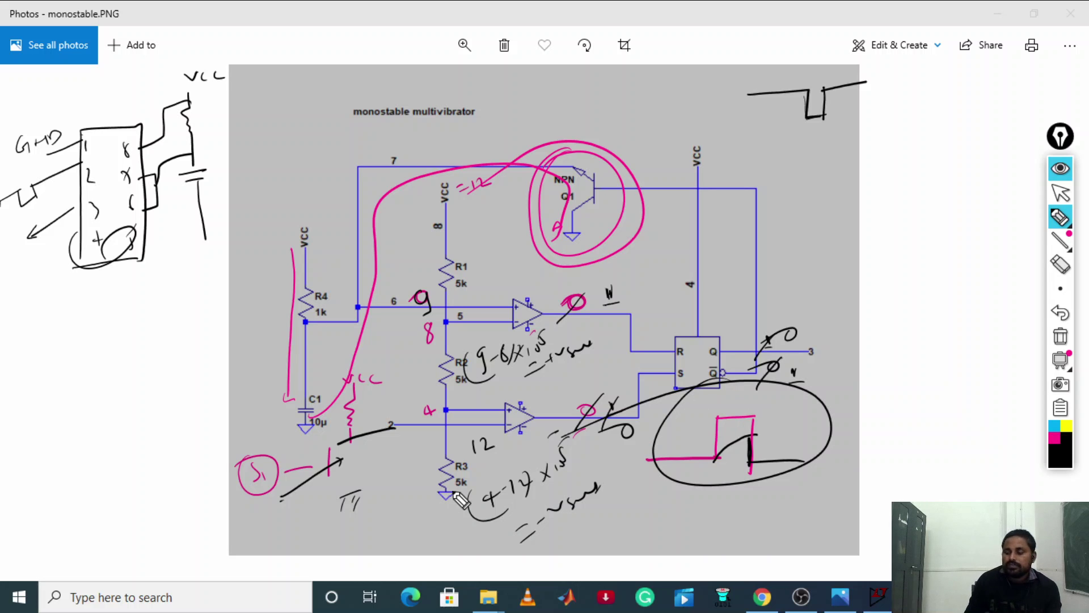
{"action": "left_click_drag", "start_coordinate": [475, 489], "coordinate": [470, 511]}
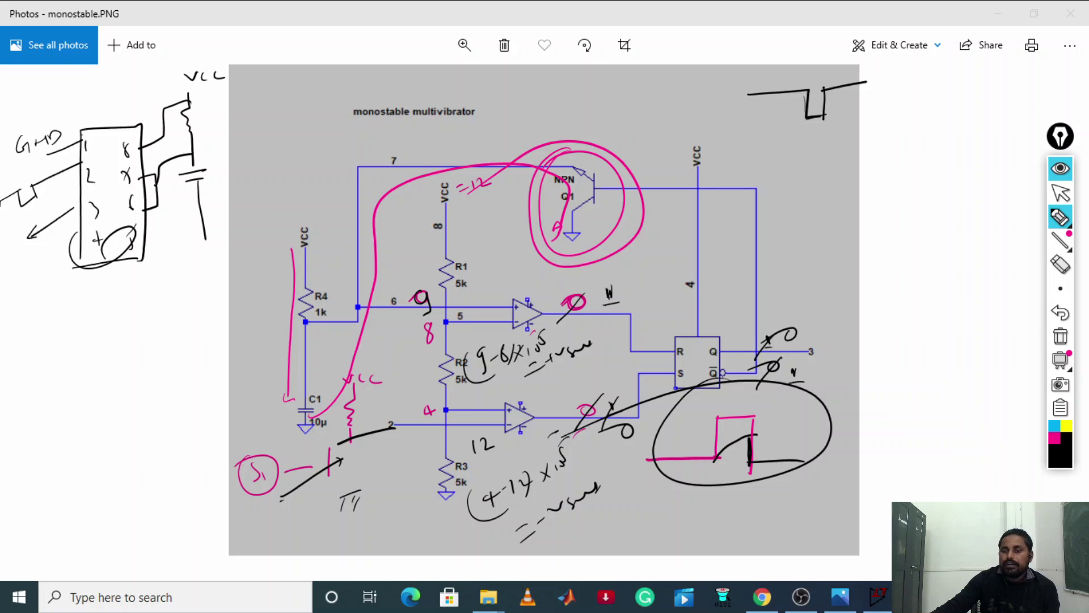
Switch to the LTspice schematic Draft35.asc and erase all pen annotations except the 555 pin sketch
{"action": "left_click", "coordinate": [1059, 194]}
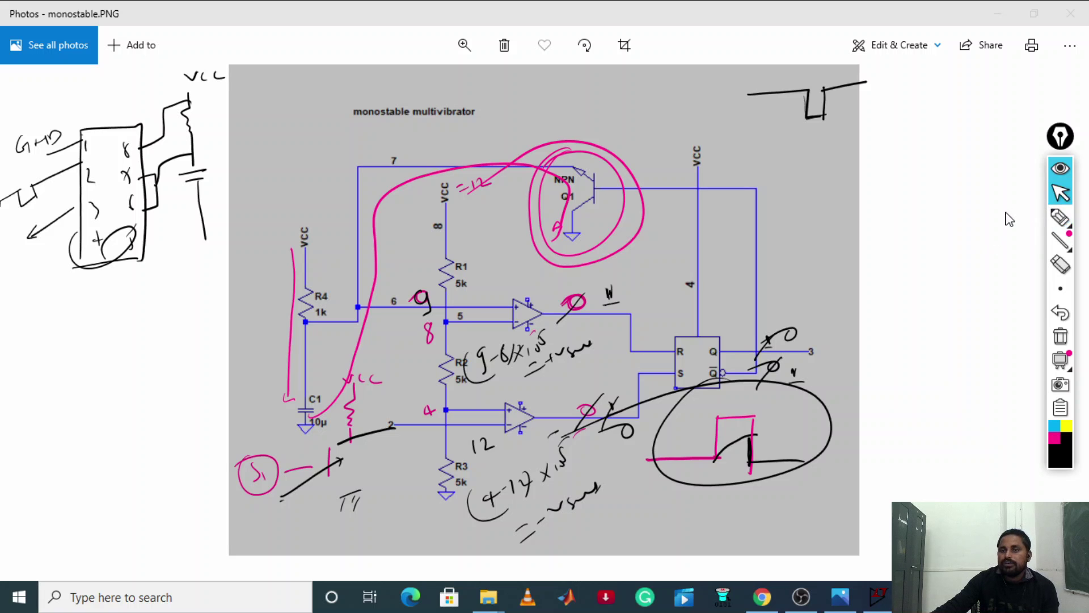
{"action": "left_click", "coordinate": [881, 602]}
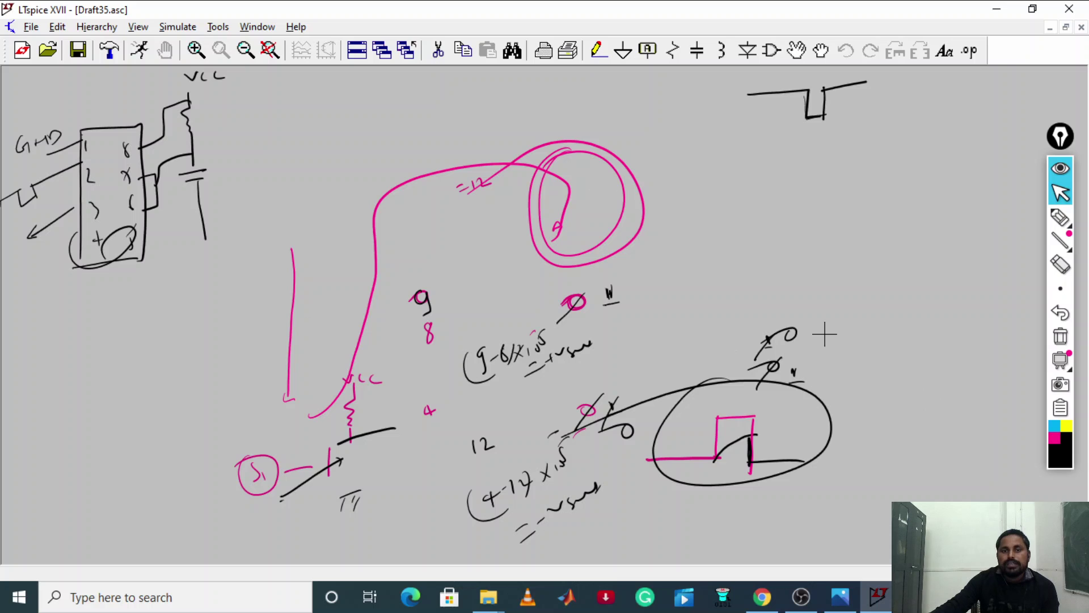
{"action": "left_click", "coordinate": [1058, 267]}
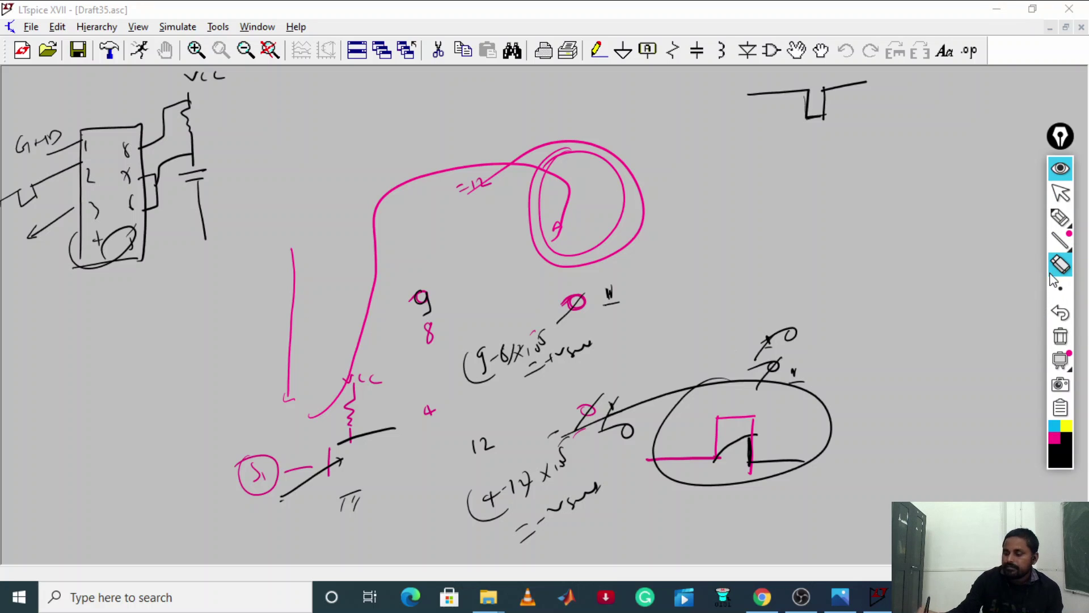
{"action": "mouse_move", "coordinate": [644, 224]}
{"action": "left_mouse_down"}
{"action": "mouse_move", "coordinate": [549, 214]}
{"action": "mouse_move", "coordinate": [573, 182]}
{"action": "mouse_move", "coordinate": [469, 199]}
{"action": "mouse_move", "coordinate": [285, 387]}
{"action": "mouse_move", "coordinate": [406, 343]}
{"action": "mouse_move", "coordinate": [284, 440]}
{"action": "mouse_move", "coordinate": [569, 337]}
{"action": "mouse_move", "coordinate": [311, 497]}
{"action": "mouse_move", "coordinate": [736, 452]}
{"action": "mouse_move", "coordinate": [647, 409]}
{"action": "mouse_move", "coordinate": [562, 448]}
{"action": "mouse_move", "coordinate": [576, 517]}
{"action": "mouse_move", "coordinate": [764, 380]}
{"action": "mouse_move", "coordinate": [792, 445]}
{"action": "mouse_move", "coordinate": [834, 187]}
{"action": "mouse_move", "coordinate": [671, 185]}
{"action": "mouse_move", "coordinate": [574, 391]}
{"action": "mouse_move", "coordinate": [518, 544]}
{"action": "mouse_move", "coordinate": [566, 382]}
{"action": "mouse_move", "coordinate": [341, 501]}
{"action": "mouse_move", "coordinate": [378, 293]}
{"action": "mouse_move", "coordinate": [307, 382]}
{"action": "mouse_move", "coordinate": [374, 420]}
{"action": "left_mouse_up"}
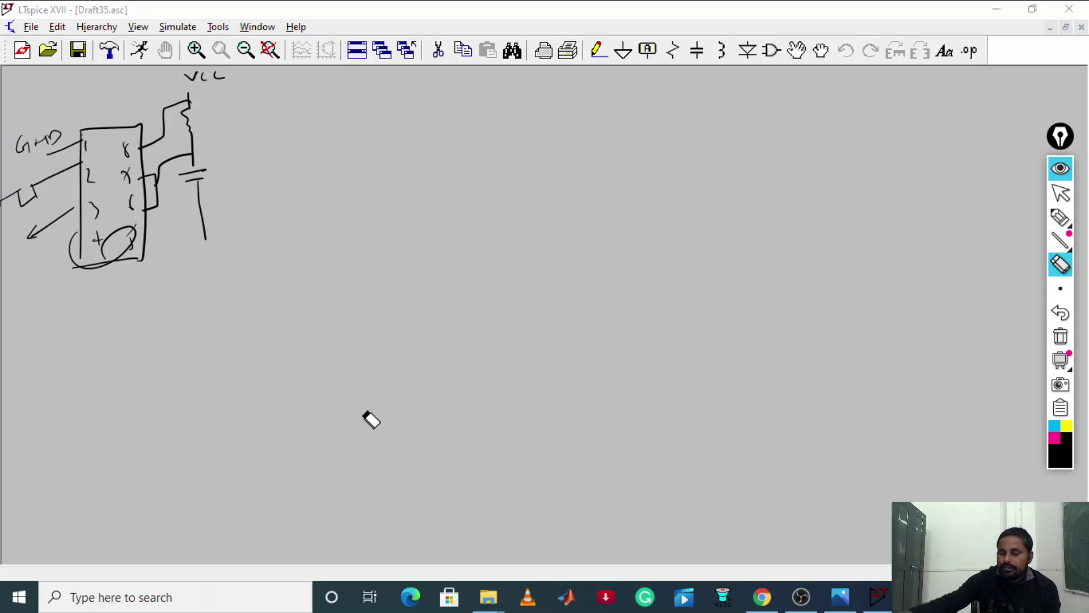
Place two voltage sources on the empty schematic, one at the upper right and one at the lower left
{"action": "mouse_move", "coordinate": [1060, 244]}
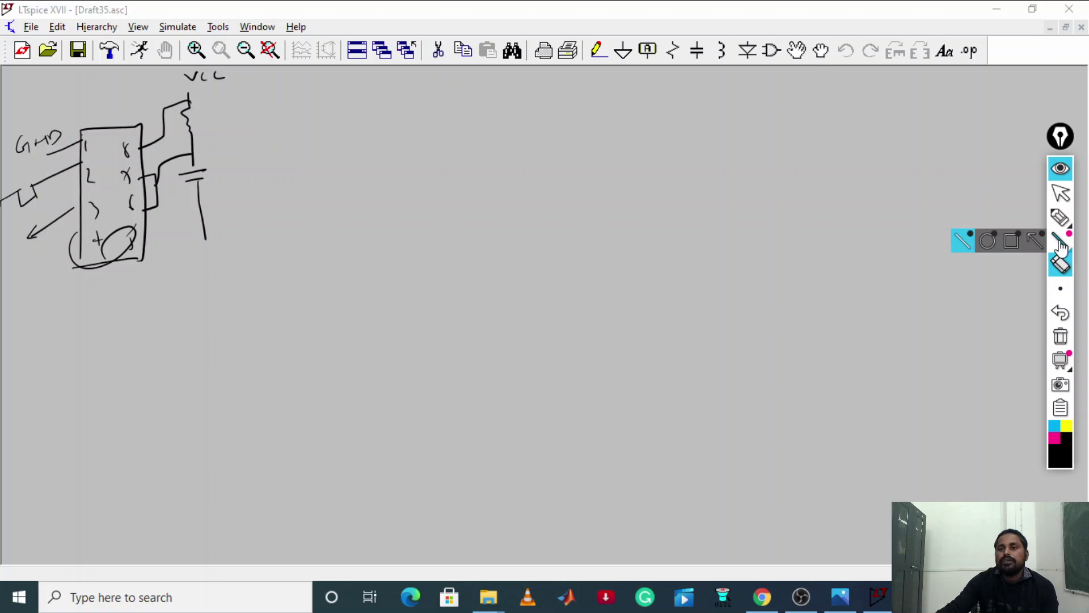
{"action": "left_click", "coordinate": [1061, 193]}
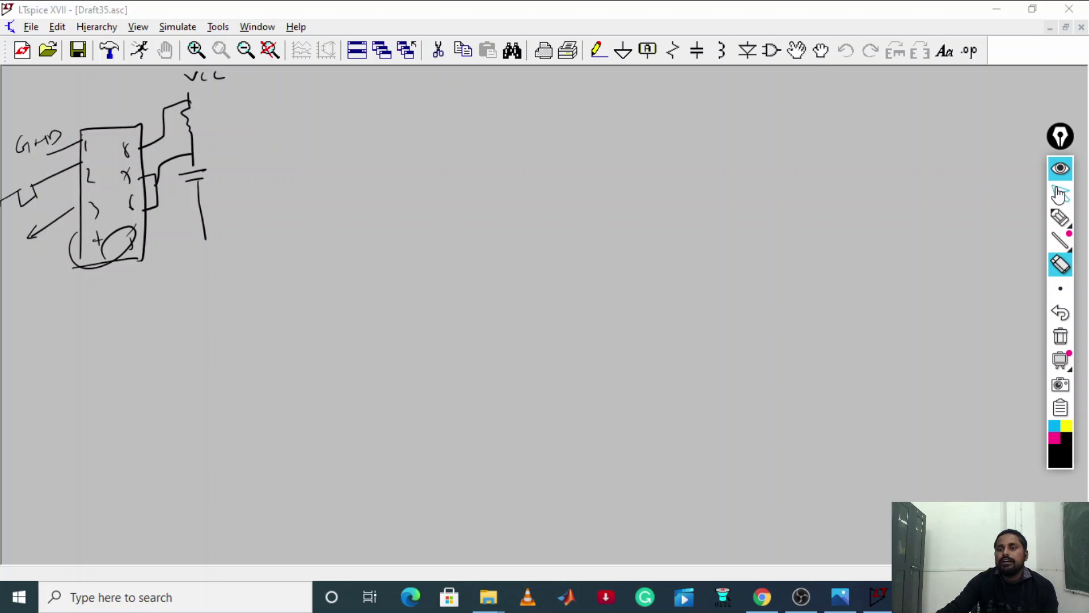
{"action": "left_click", "coordinate": [772, 52]}
{"action": "left_click_drag", "start_coordinate": [476, 439], "coordinate": [629, 417]}
{"action": "left_click", "coordinate": [588, 350]}
{"action": "left_click", "coordinate": [644, 444]}
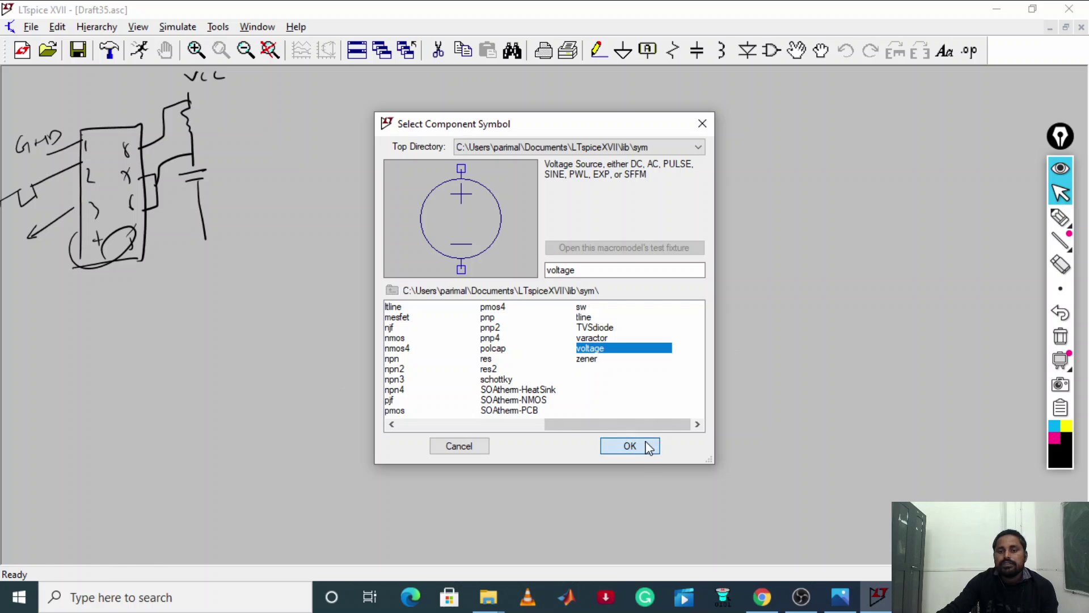
{"action": "left_click", "coordinate": [733, 188]}
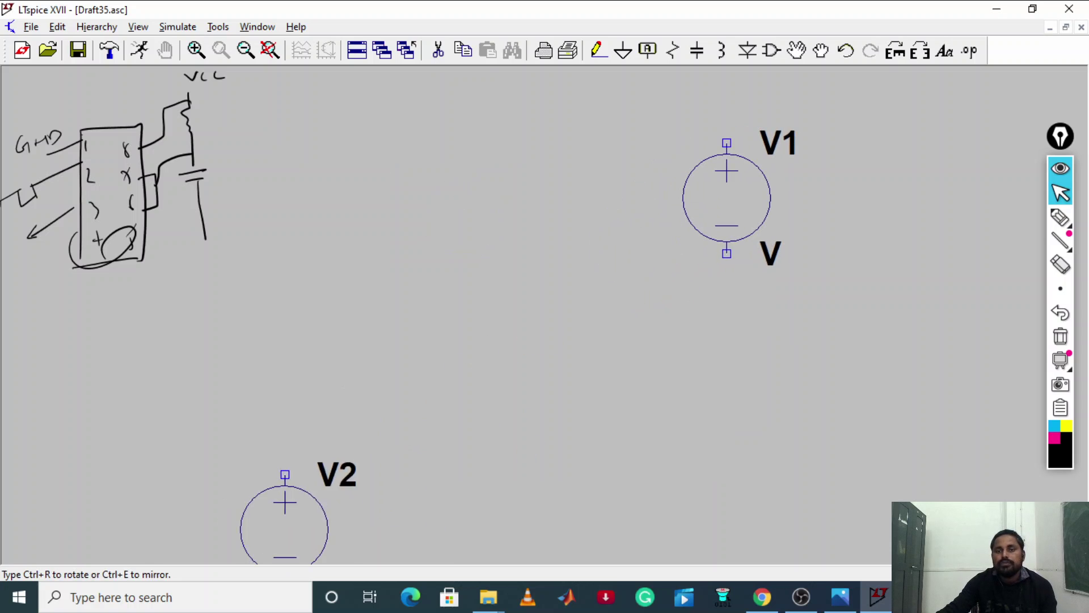
{"action": "left_click", "coordinate": [224, 454]}
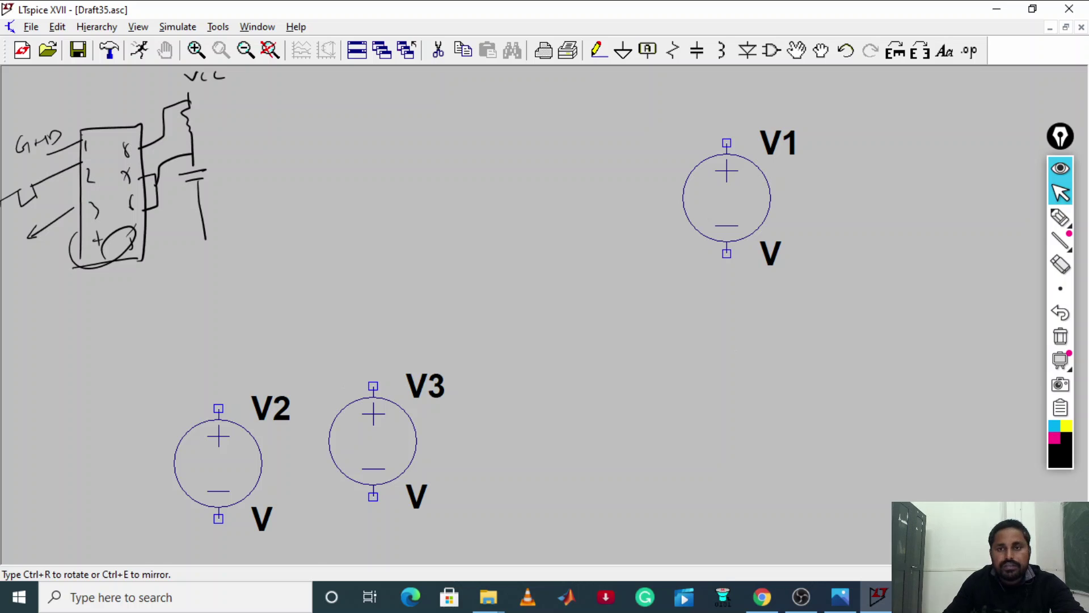
{"action": "key", "text": "Escape"}
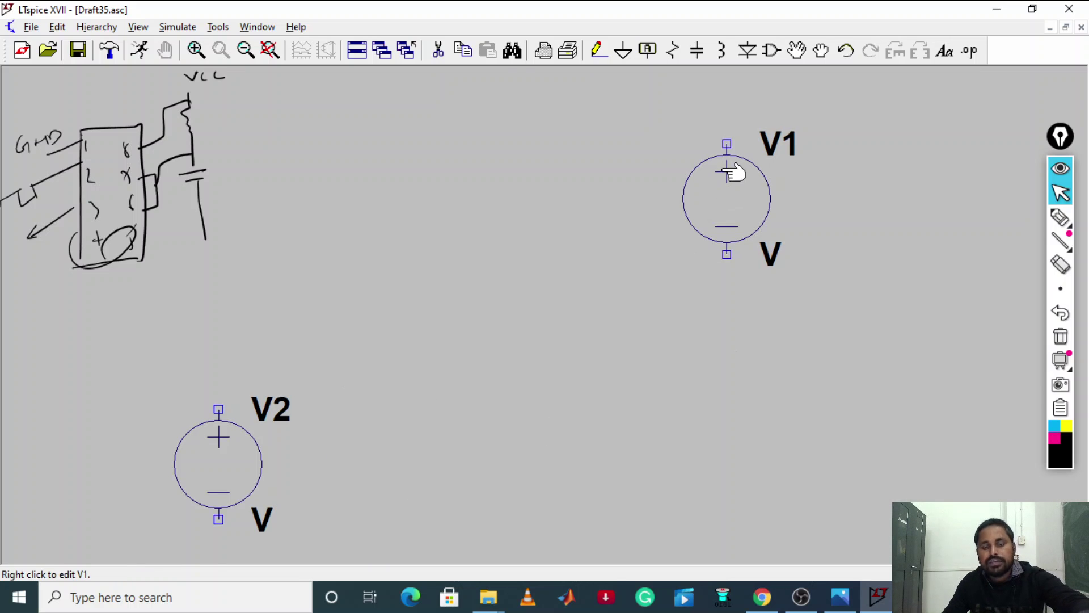
Rotate source V1 by 270° so its positive terminal faces left, and attach grounds to the negative terminals of V1 and V2
{"action": "left_click", "coordinate": [822, 50]}
{"action": "left_click", "coordinate": [724, 211]}
{"action": "key", "text": "ctrl+r"}
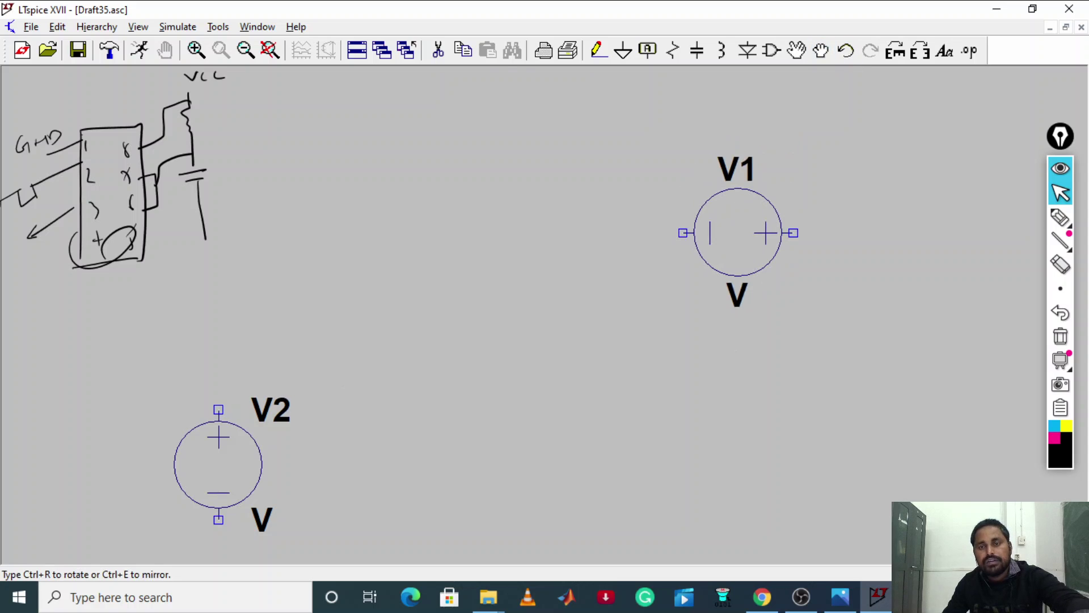
{"action": "key", "text": "ctrl+r"}
{"action": "key", "text": "ctrl+r"}
{"action": "left_click", "coordinate": [775, 165]}
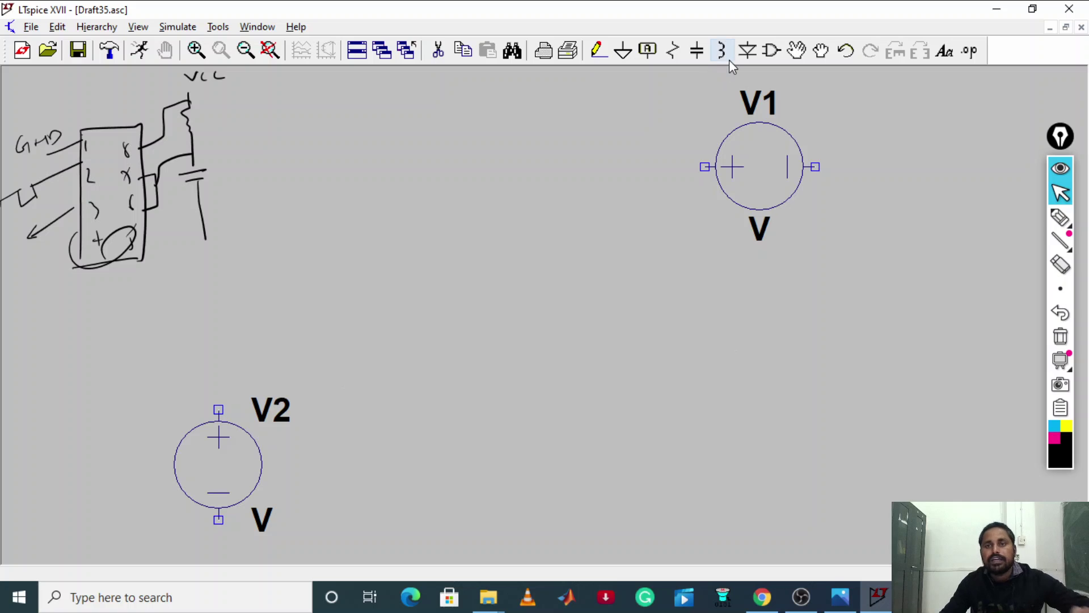
{"action": "left_click", "coordinate": [623, 50]}
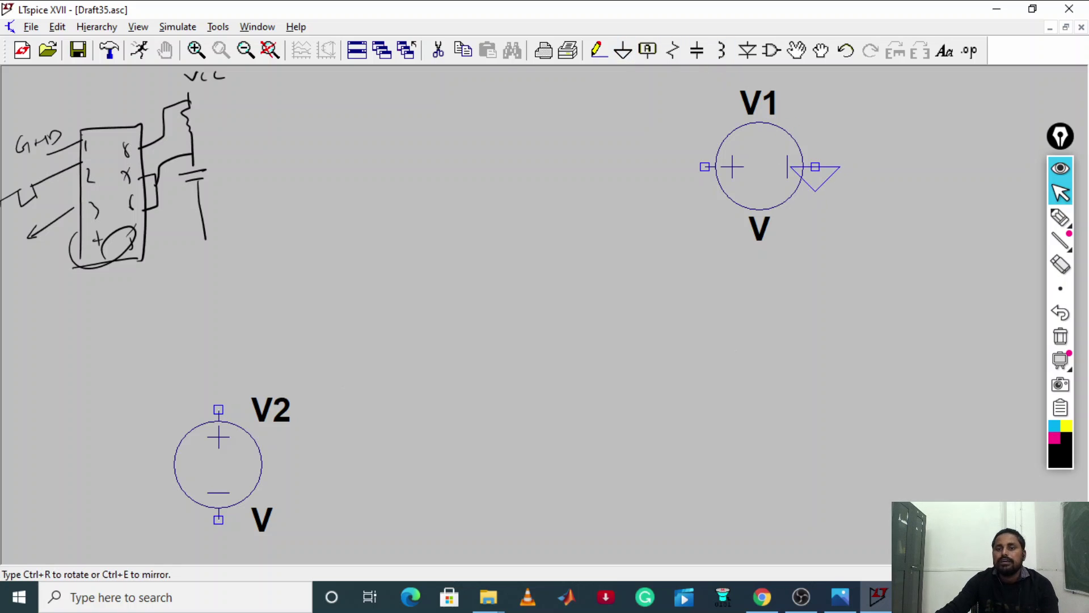
{"action": "left_click", "coordinate": [815, 167]}
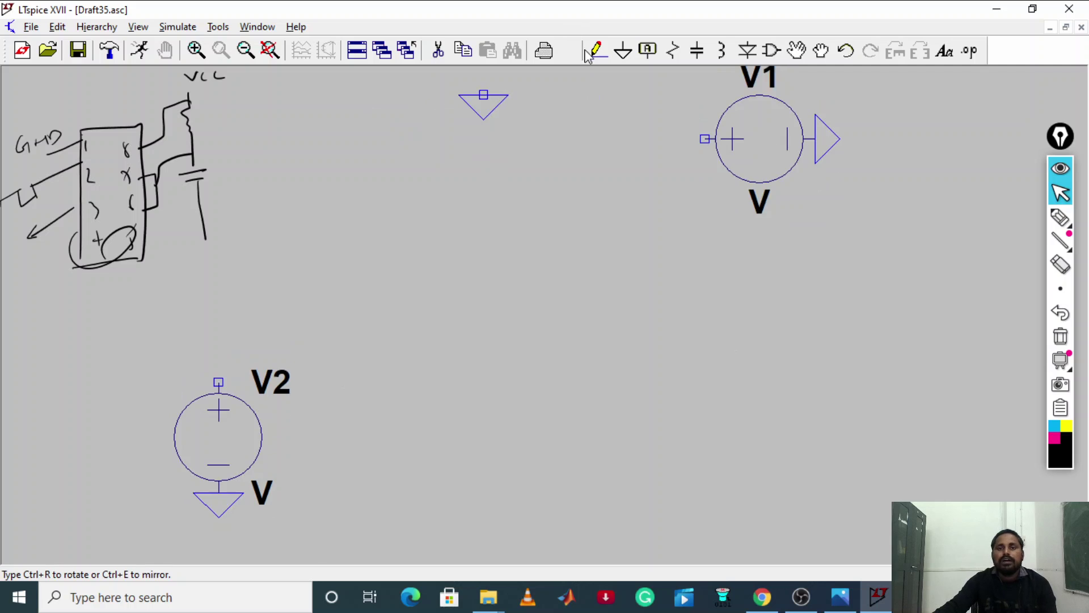
Place one NE555 timer from the Misc component library between sources V2 and V1
{"action": "left_click", "coordinate": [774, 50]}
{"action": "left_click_drag", "start_coordinate": [617, 434], "coordinate": [365, 462]}
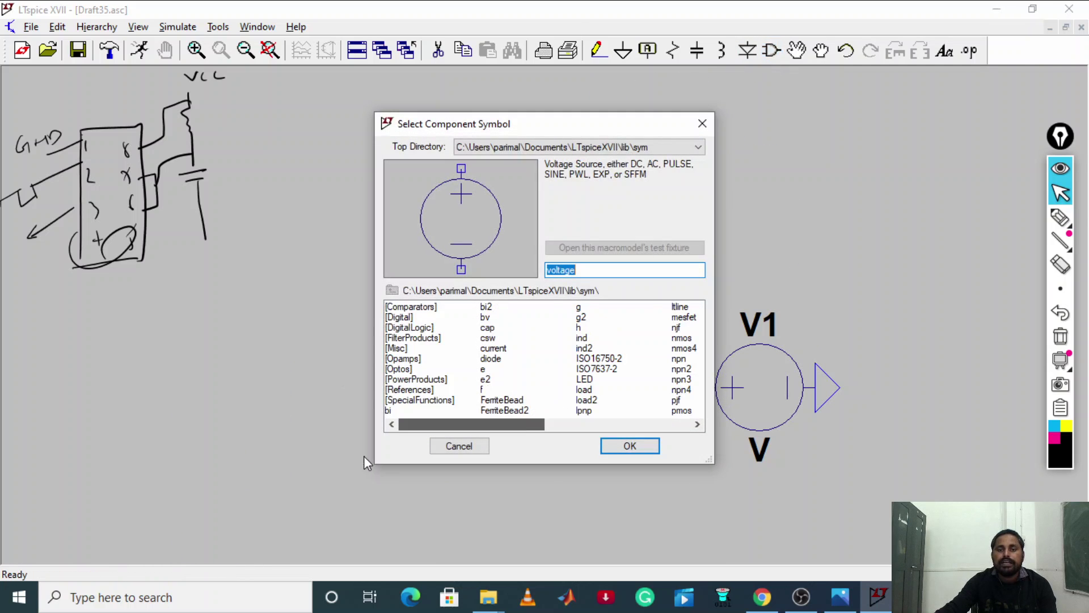
{"action": "left_click", "coordinate": [400, 358]}
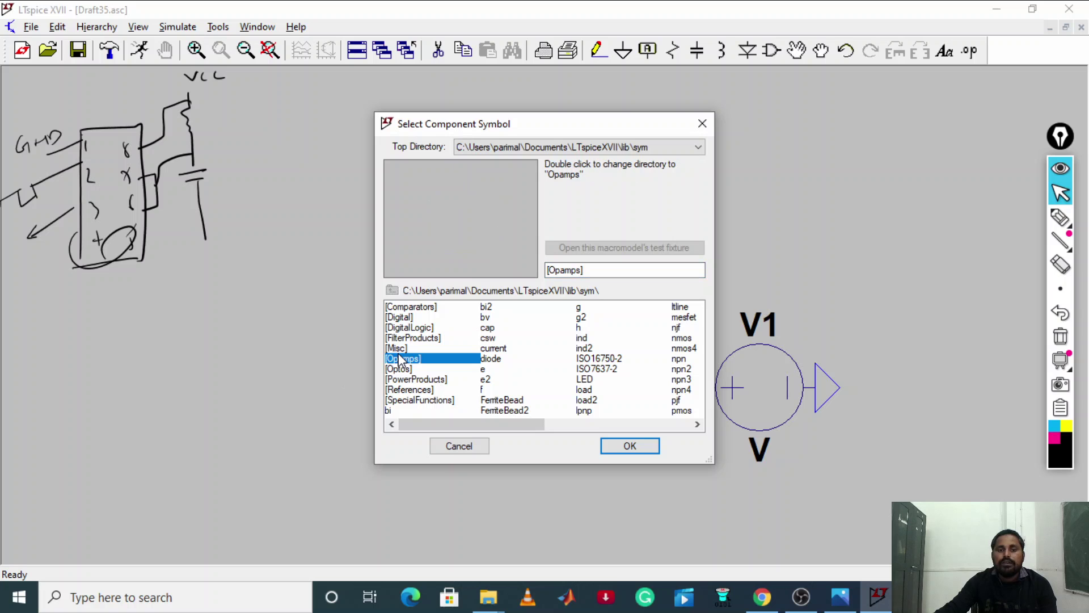
{"action": "double_click", "coordinate": [398, 351]}
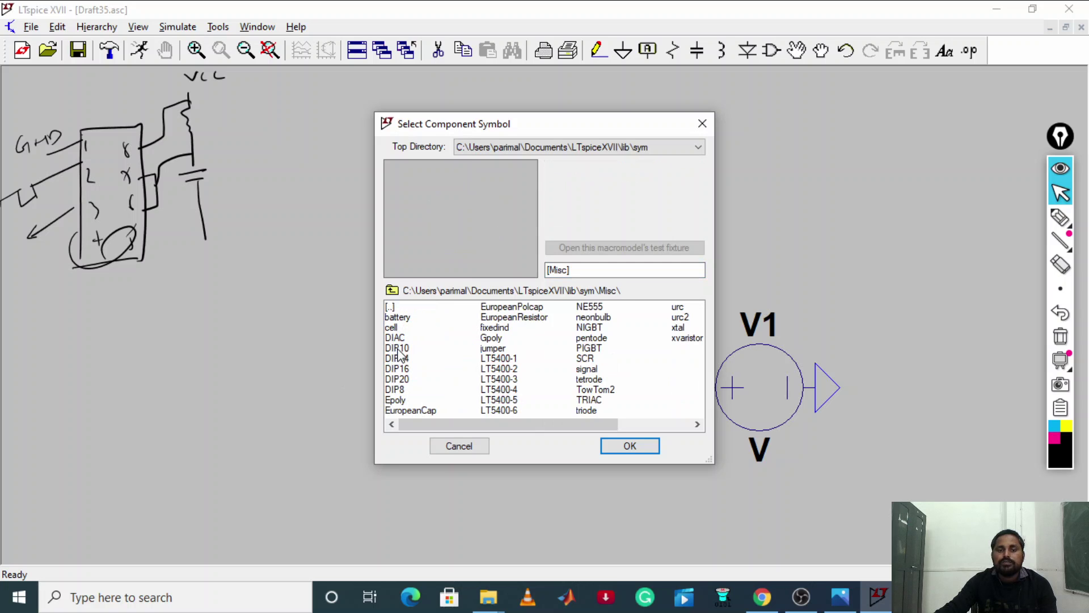
{"action": "left_click", "coordinate": [588, 308]}
{"action": "left_click", "coordinate": [630, 446]}
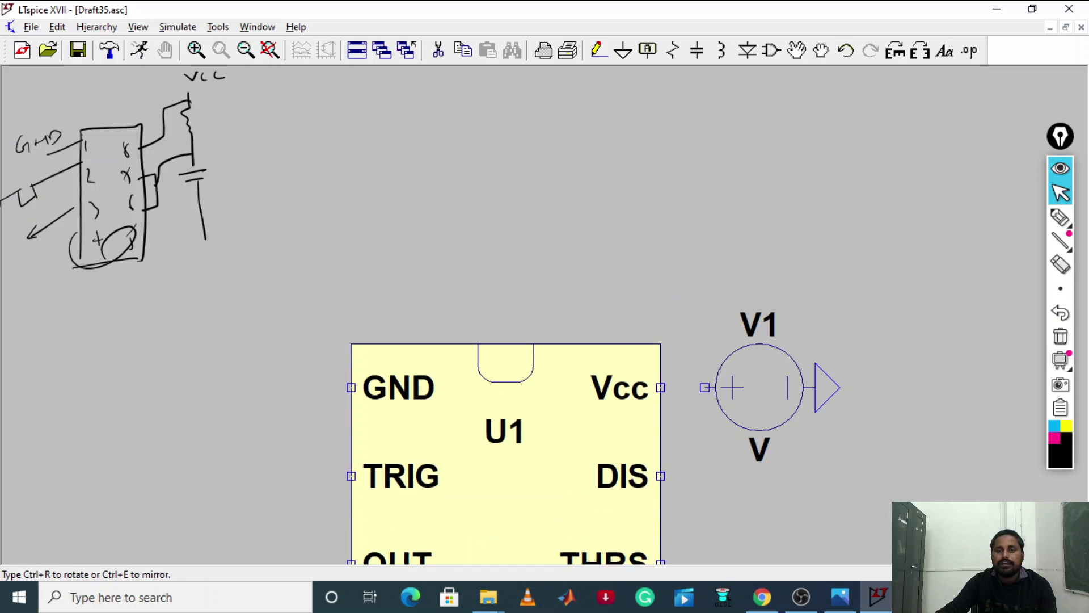
{"action": "left_click", "coordinate": [527, 498]}
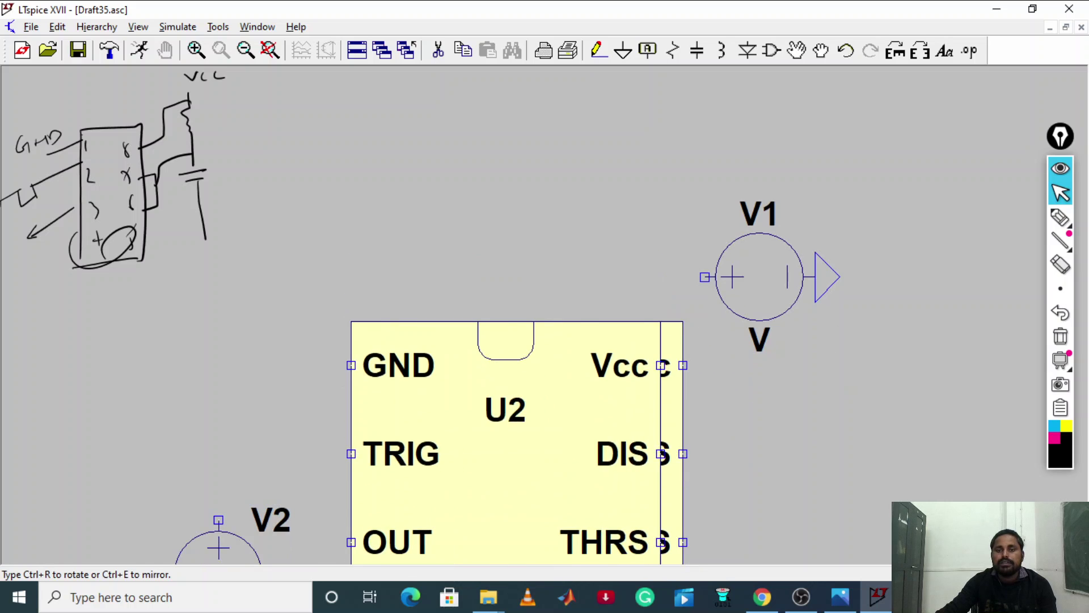
{"action": "key", "text": "Escape"}
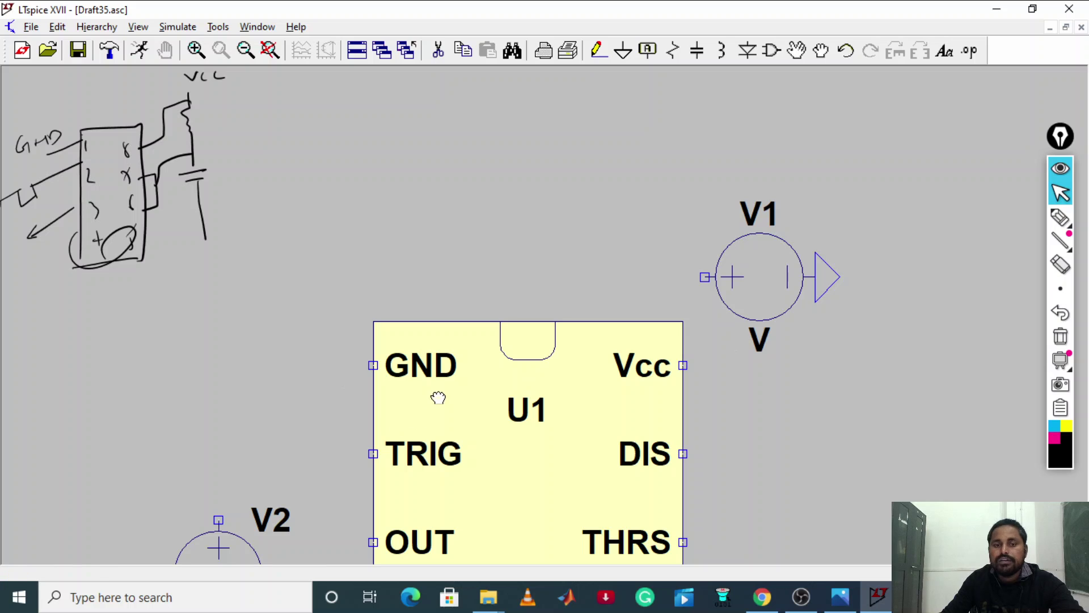
Move the NE555 up and slightly to the left so its Vcc pin sits beside V1's positive terminal
{"action": "left_click_drag", "start_coordinate": [437, 394], "coordinate": [415, 329]}
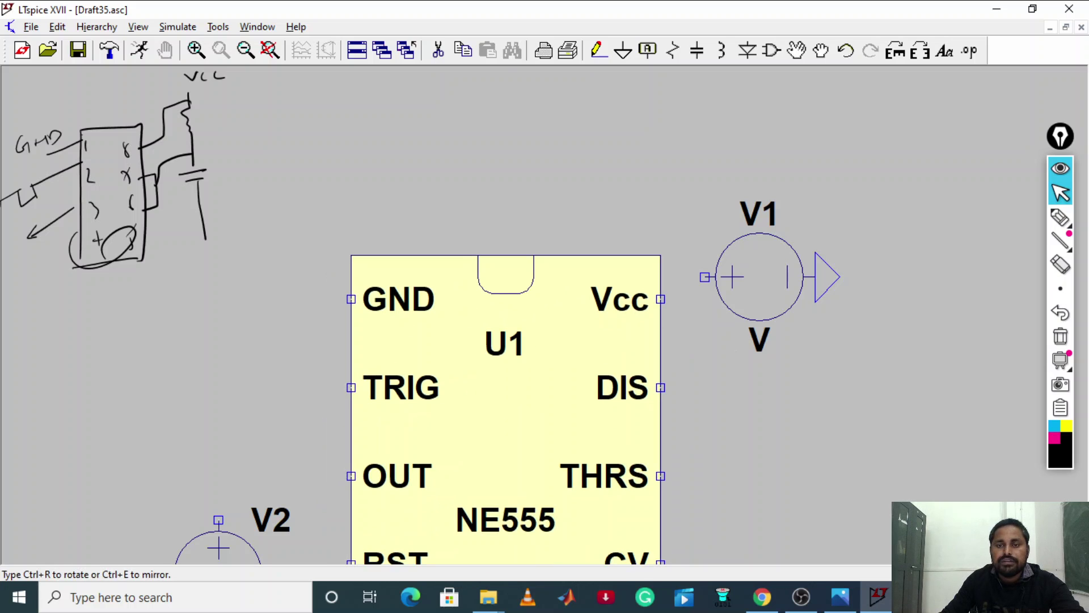
{"action": "left_click", "coordinate": [410, 322]}
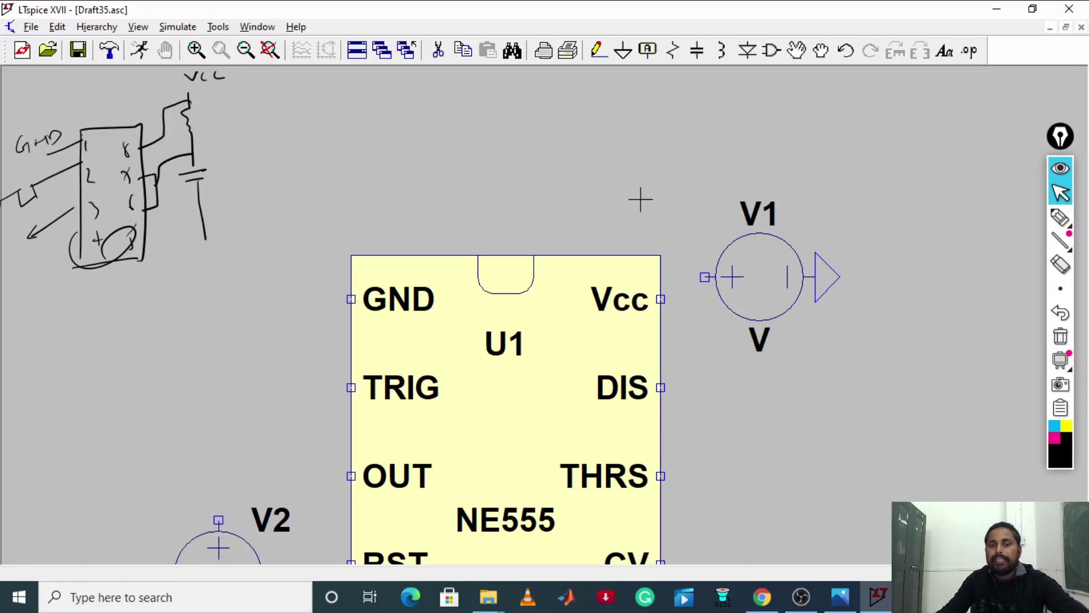
{"action": "scroll", "coordinate": [777, 433], "scroll_direction": "up", "scroll_amount": 1}
{"action": "scroll", "coordinate": [776, 432], "scroll_direction": "down", "scroll_amount": 2}
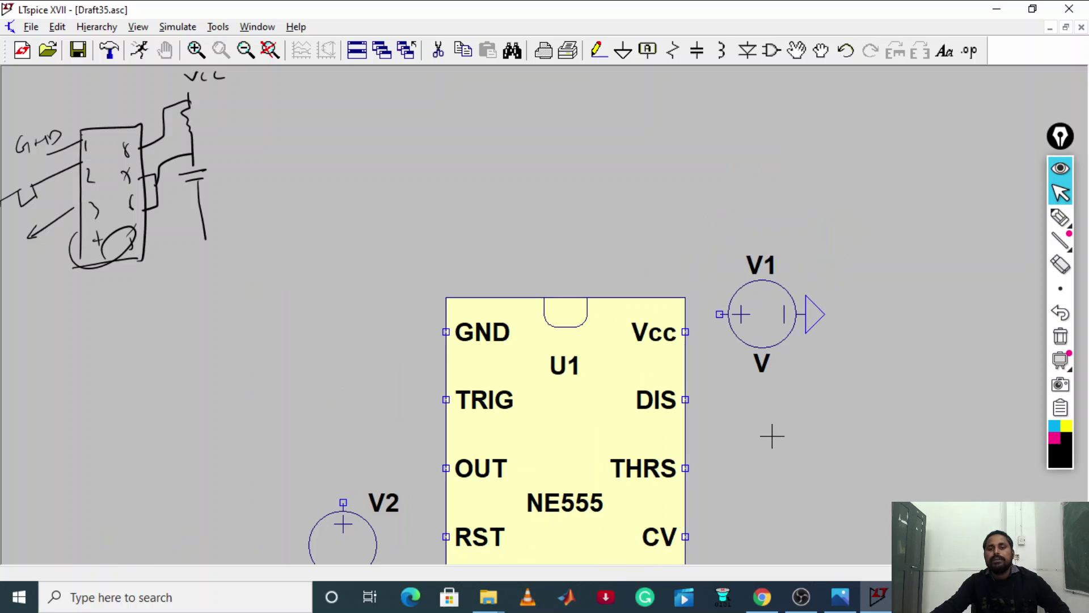
{"action": "left_click_drag", "start_coordinate": [527, 350], "coordinate": [491, 233]}
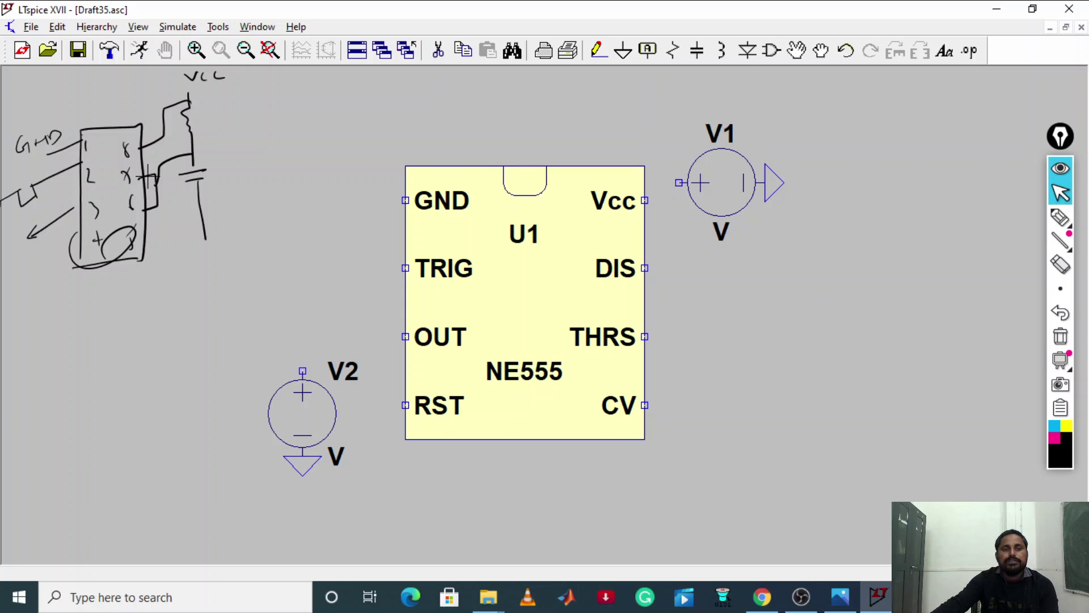
Wire the NE555's DIS pin to its THRS pin and delete the excess wire stub extending below THRS
{"action": "left_click", "coordinate": [598, 50]}
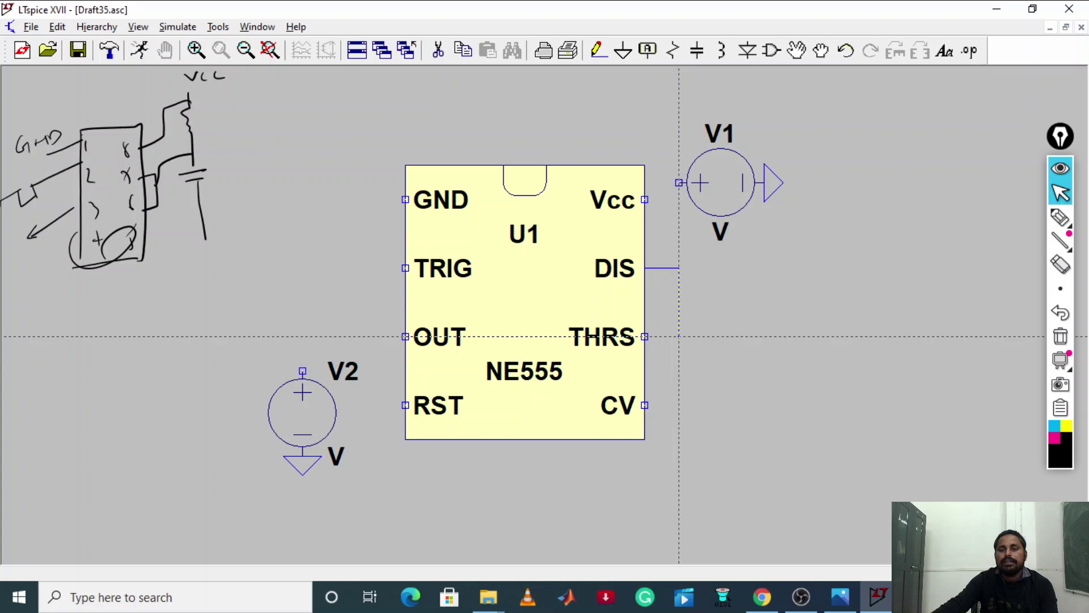
{"action": "left_click", "coordinate": [679, 354]}
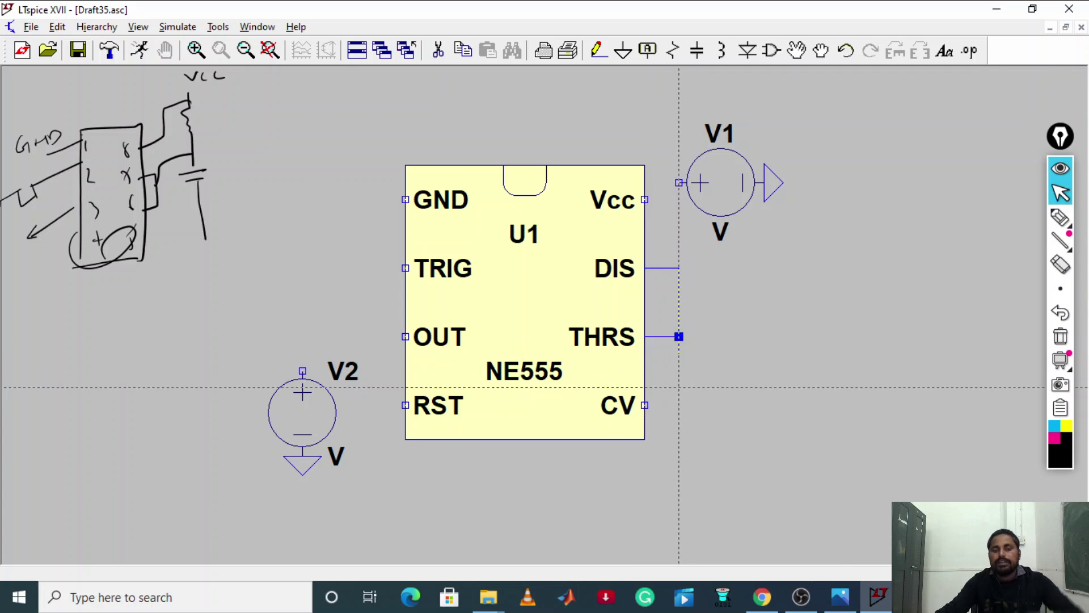
{"action": "left_click", "coordinate": [438, 50]}
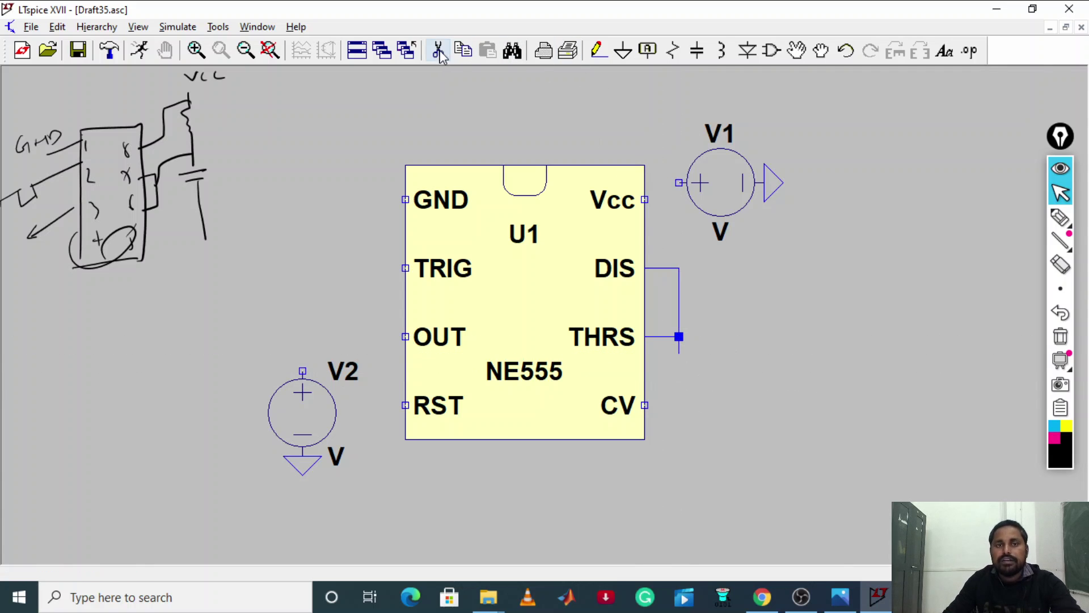
{"action": "left_click", "coordinate": [679, 345]}
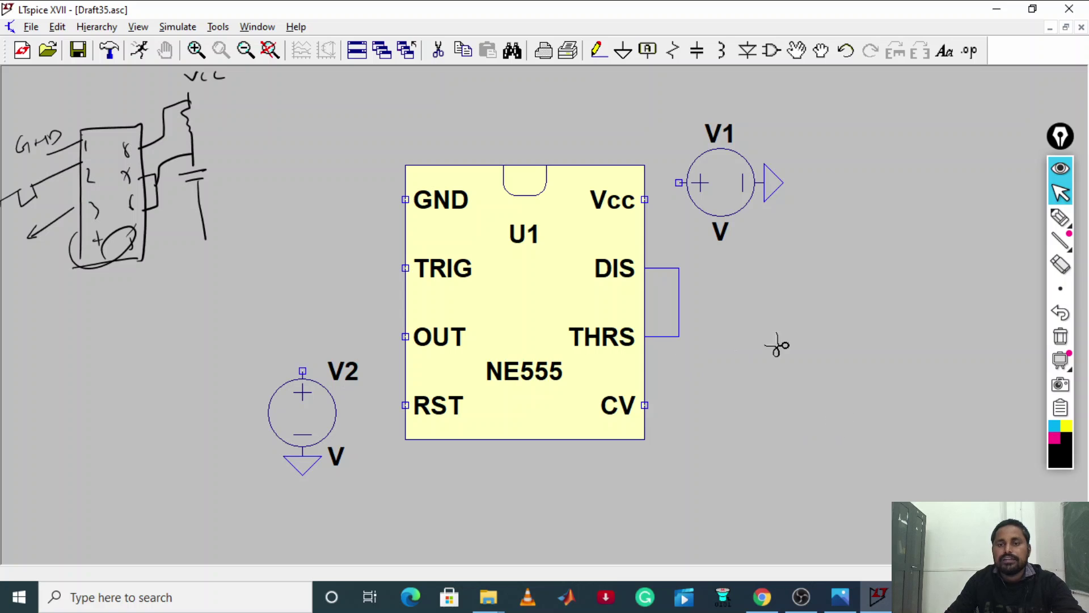
Place one vertical resistor to the right of the NE555, below source V1
{"action": "left_click", "coordinate": [673, 50]}
{"action": "left_click", "coordinate": [764, 253]}
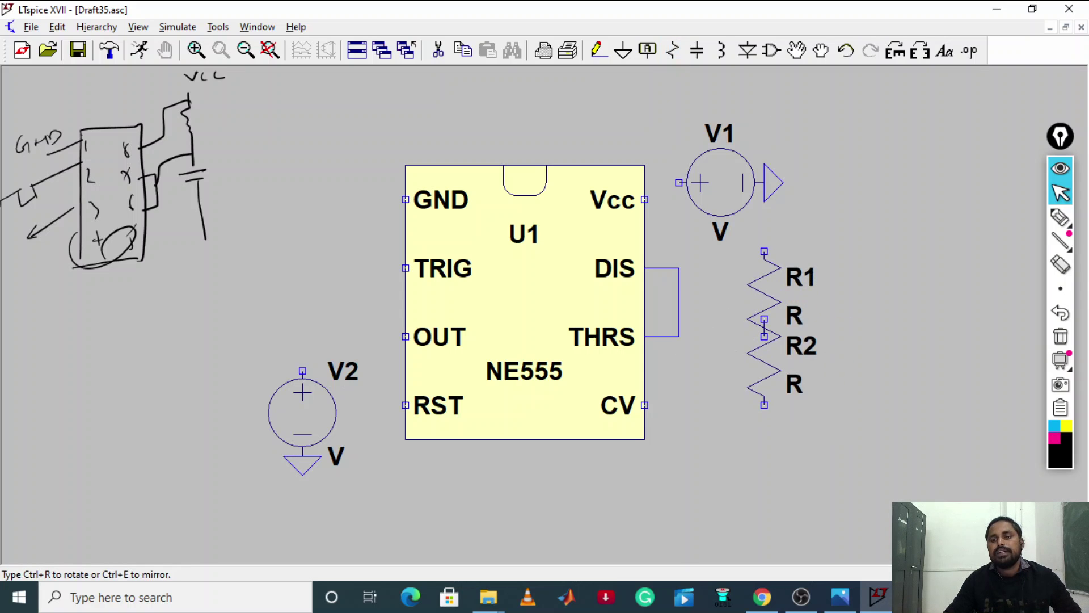
{"action": "key", "text": "Escape"}
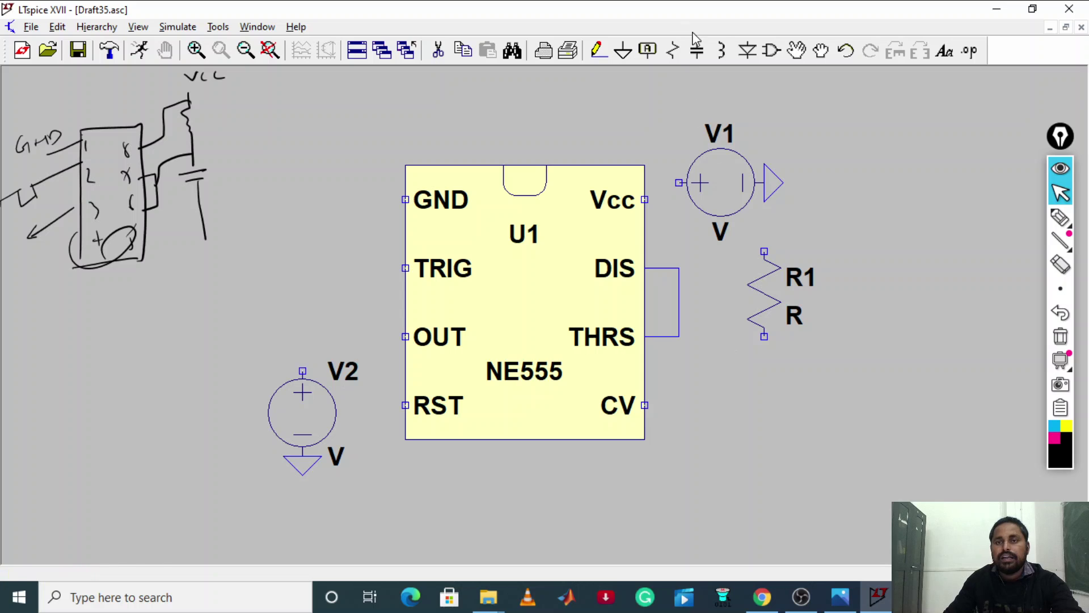
Place a capacitor below resistor R1 and attach a ground to the capacitor's lower terminal
{"action": "left_click", "coordinate": [698, 50]}
{"action": "left_click", "coordinate": [764, 388]}
{"action": "key", "text": "Escape"}
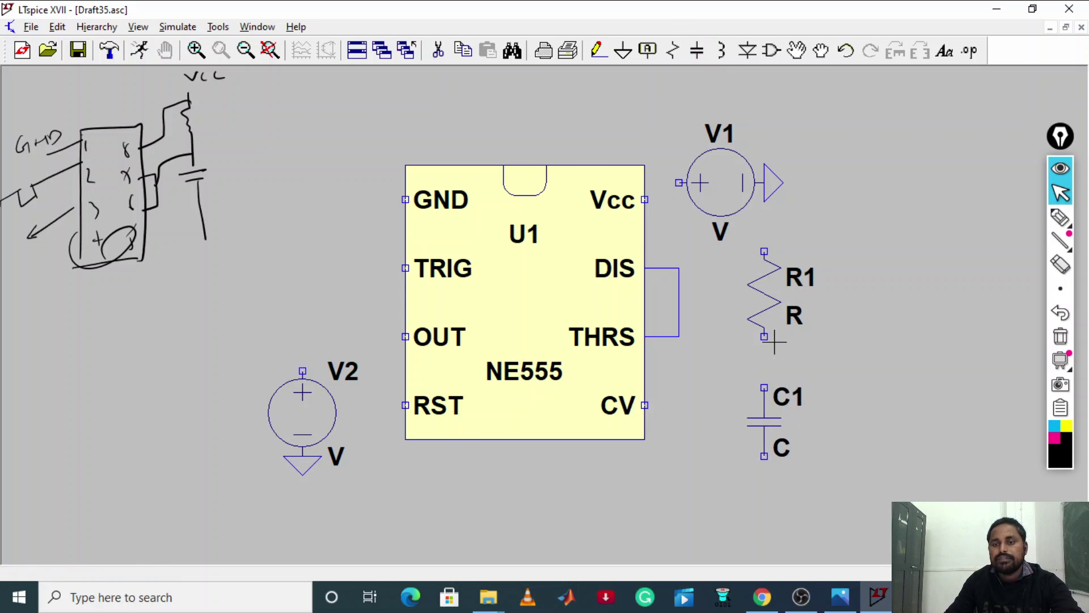
{"action": "left_click", "coordinate": [623, 50]}
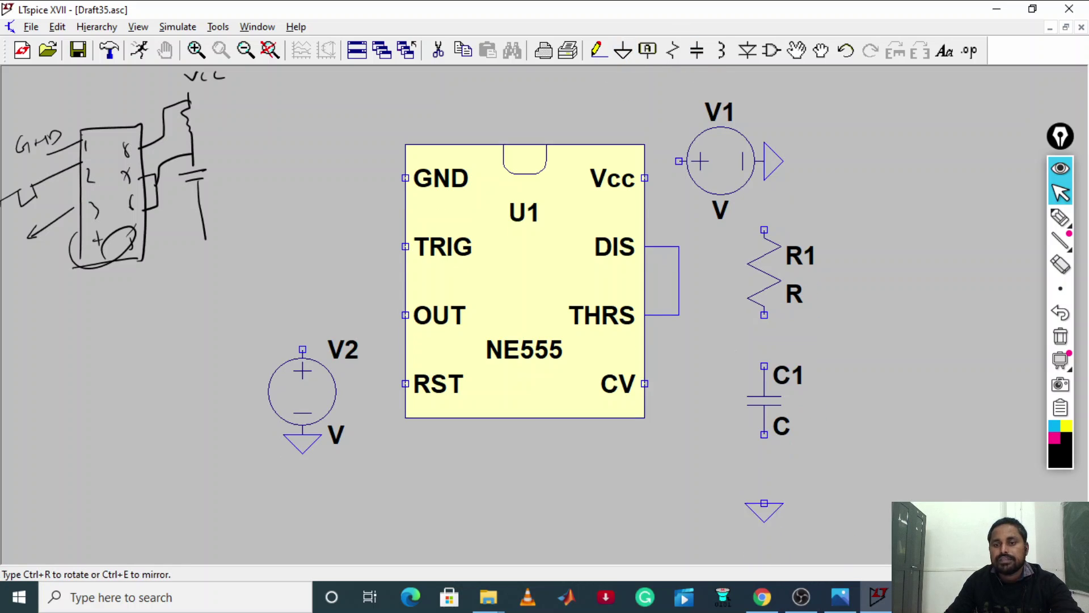
{"action": "key", "text": "Escape"}
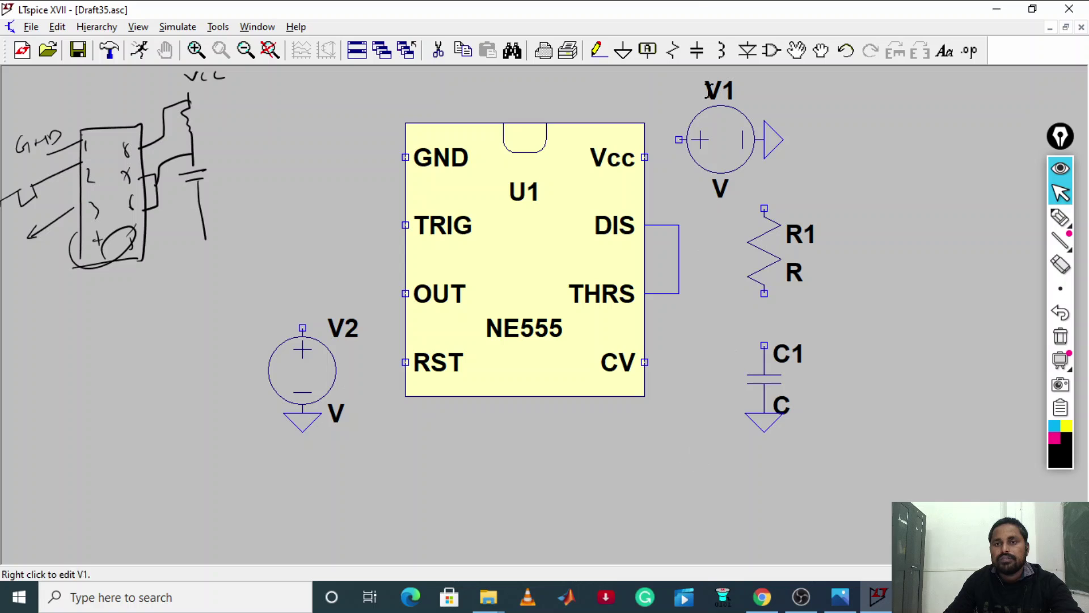
Wire V1's positive terminal to the NE555's Vcc pin and to the upper end of resistor R1
{"action": "left_click", "coordinate": [598, 50]}
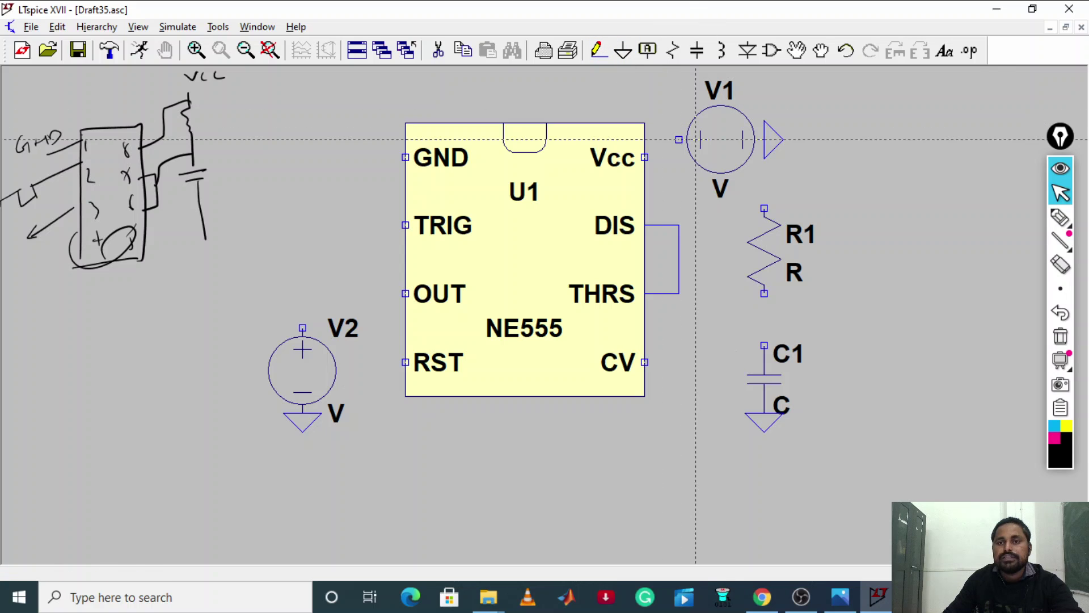
{"action": "left_click", "coordinate": [661, 139]}
{"action": "left_click", "coordinate": [645, 157]}
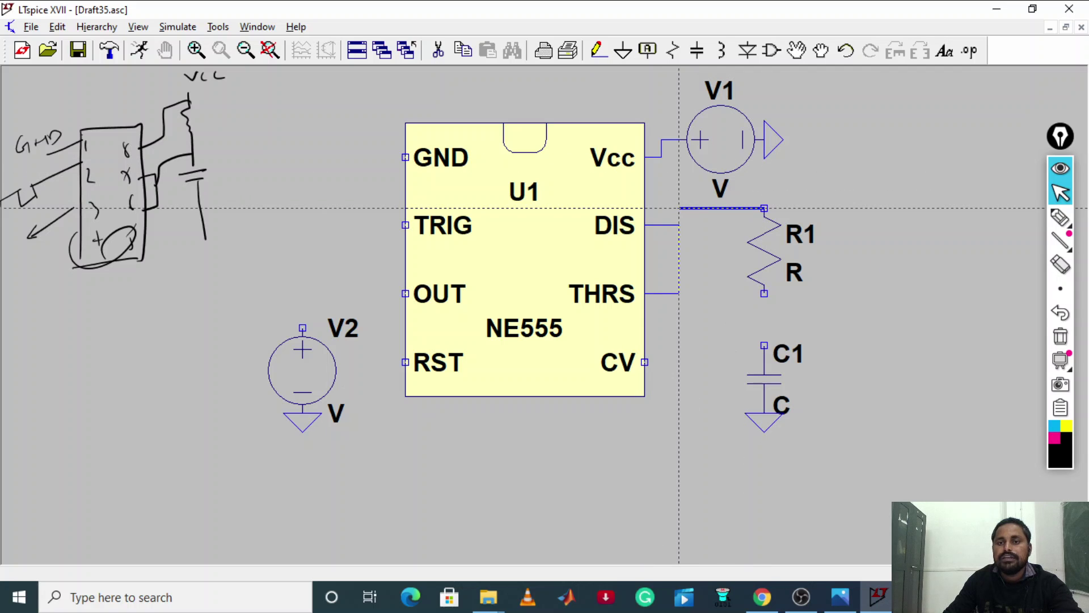
{"action": "left_click", "coordinate": [678, 139]}
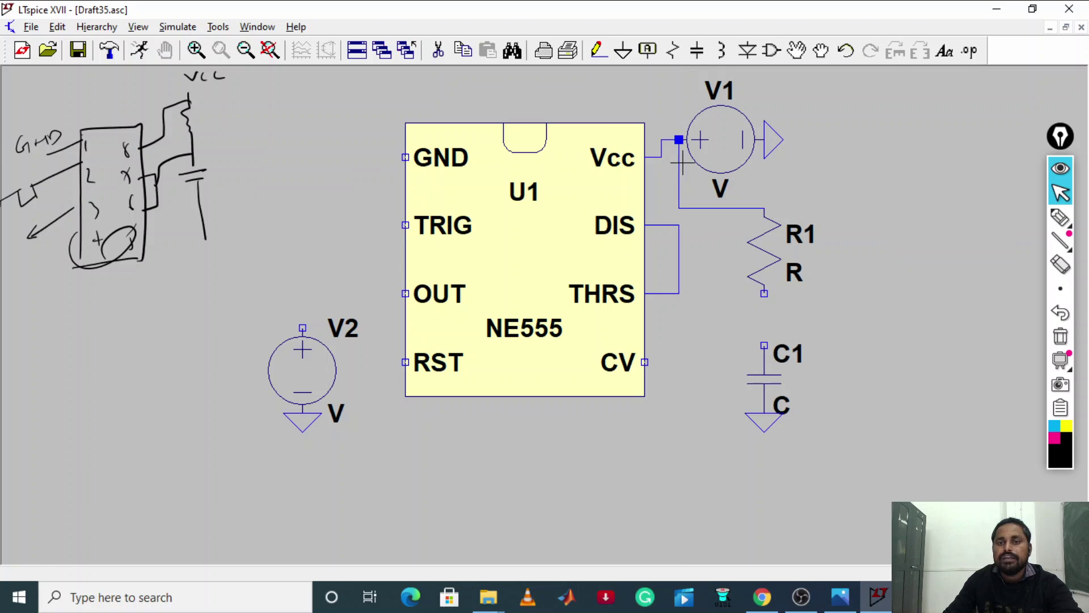
{"action": "key", "text": "Escape"}
Wire the NE555's RST pin to the Vcc pin, routing the wire underneath the chip
{"action": "left_click", "coordinate": [597, 50]}
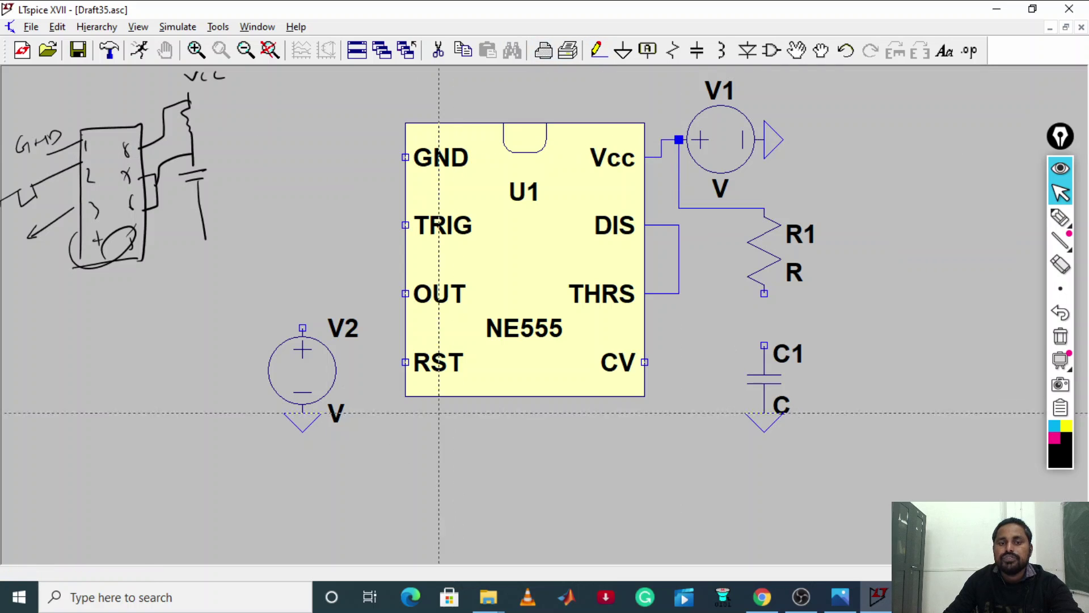
{"action": "left_click", "coordinate": [405, 362]}
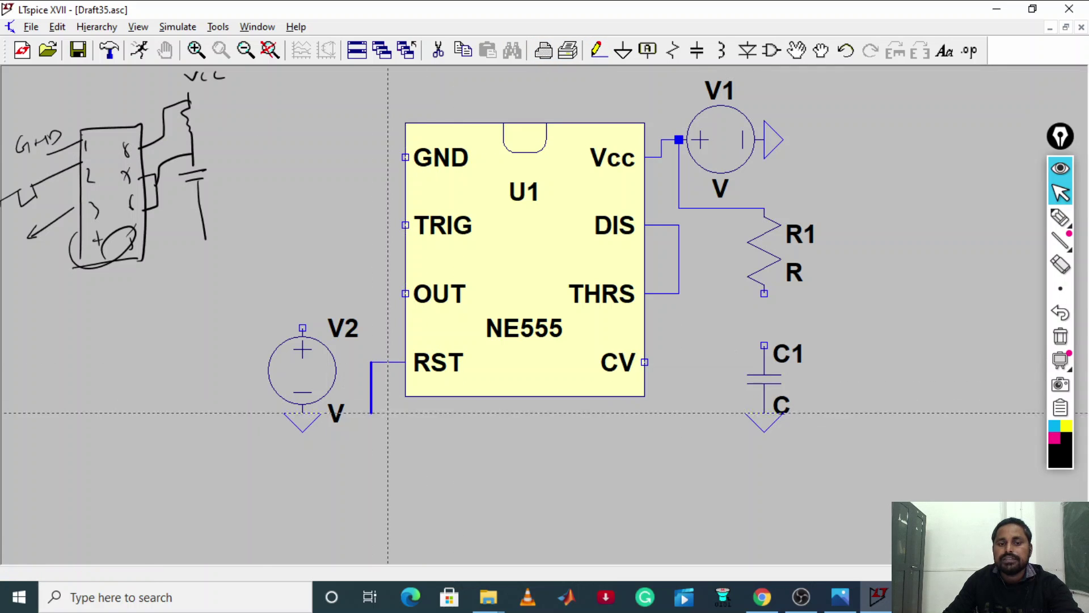
{"action": "left_click", "coordinate": [372, 431]}
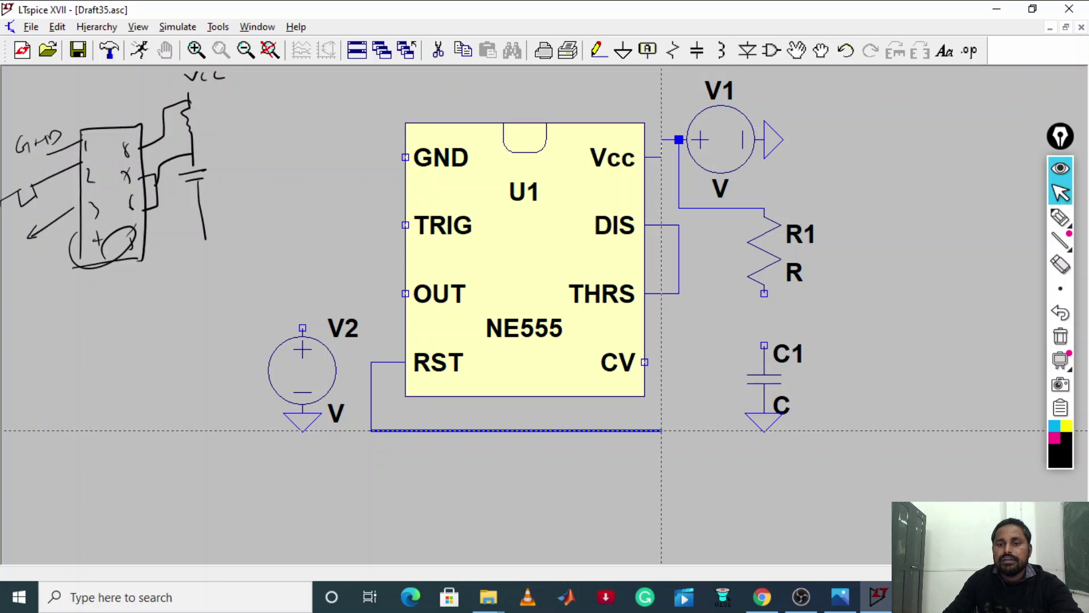
{"action": "left_click", "coordinate": [661, 431]}
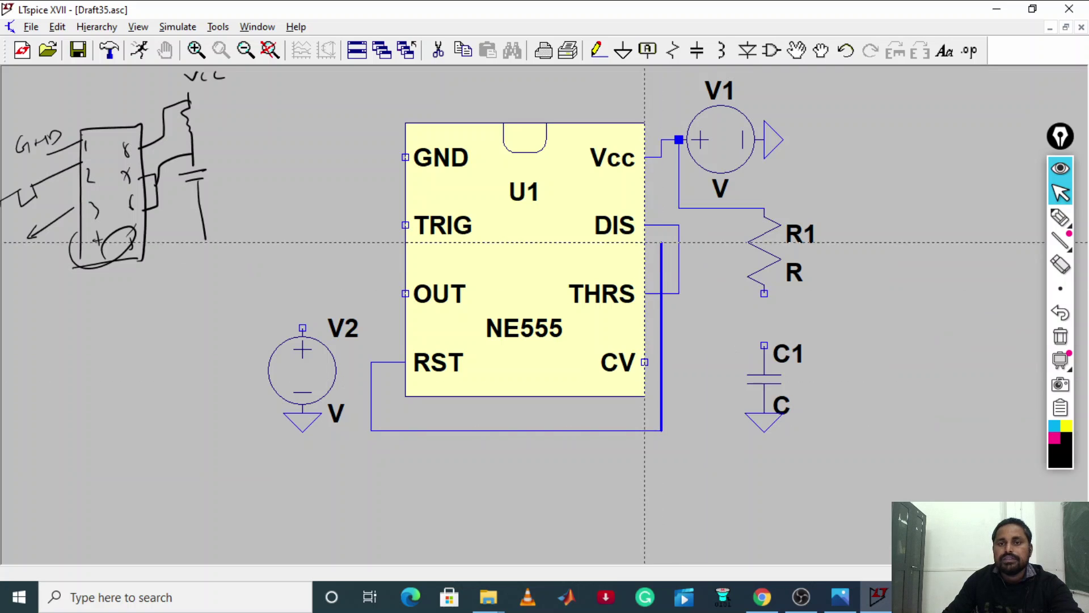
{"action": "left_click", "coordinate": [644, 158]}
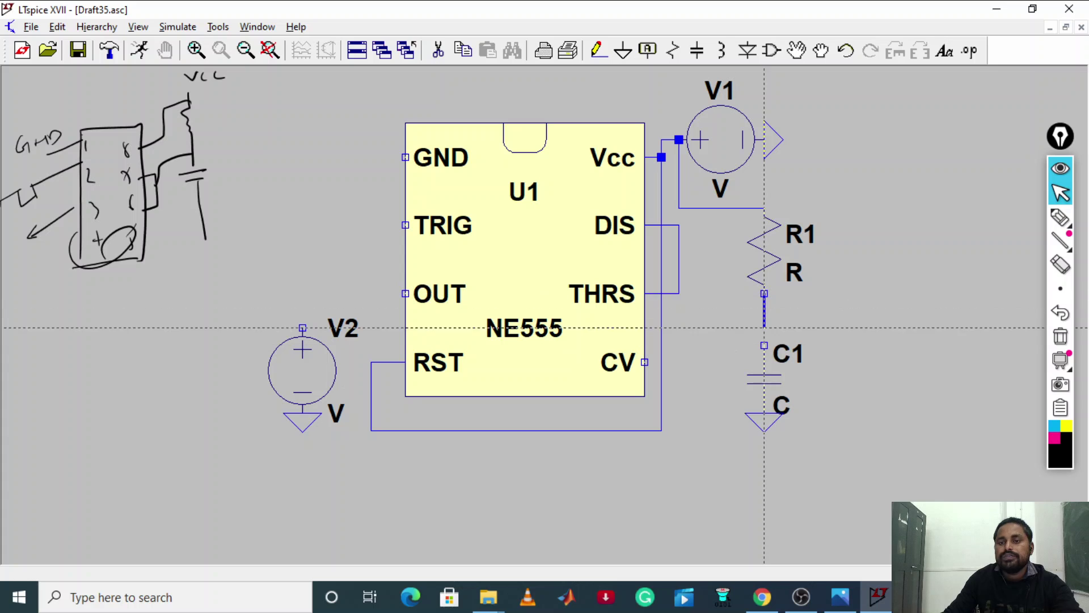
Wire R1's lower end to C1's upper terminal and connect the joined DIS and THRS pins to that node
{"action": "left_click", "coordinate": [764, 345]}
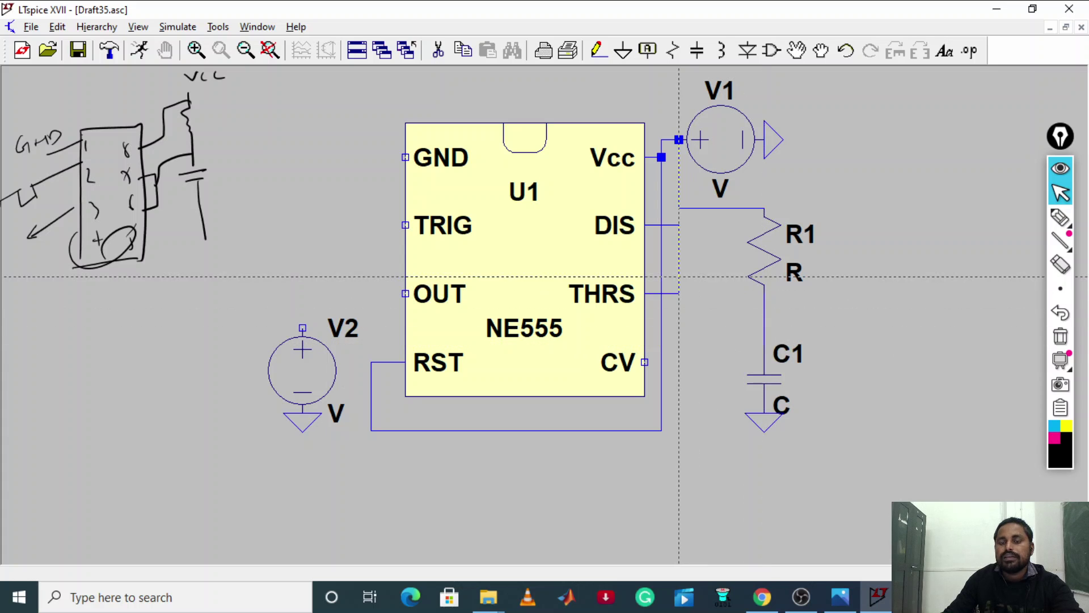
{"action": "left_click", "coordinate": [713, 277]}
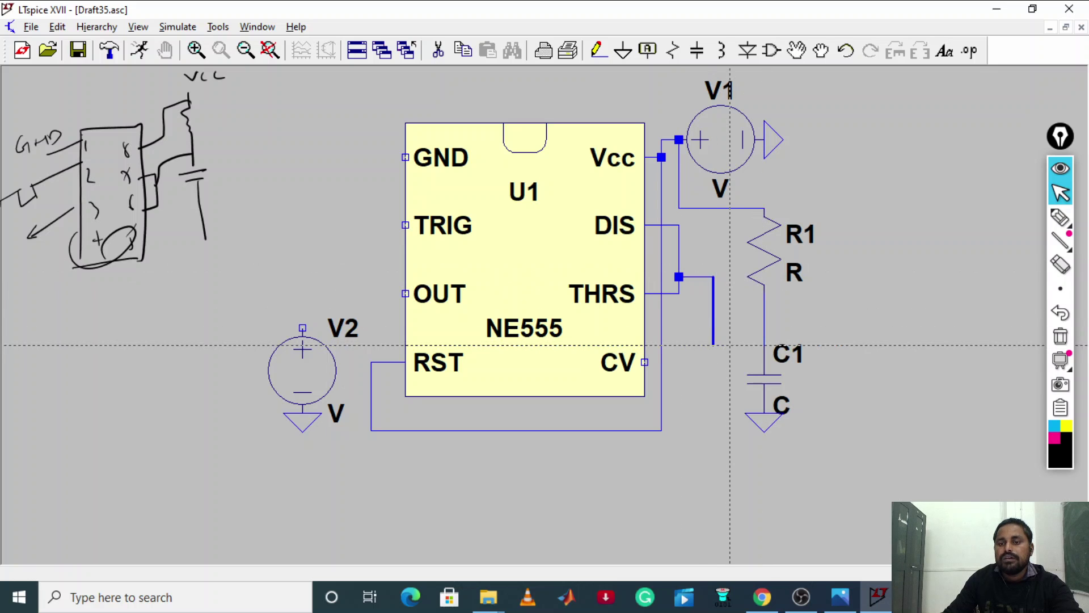
{"action": "left_click", "coordinate": [764, 344]}
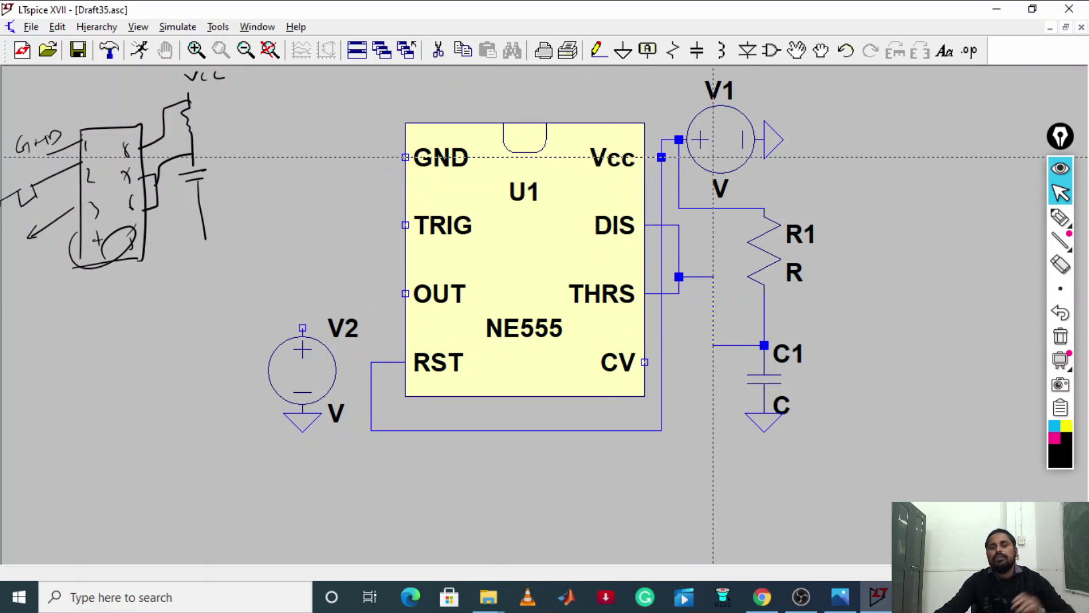
{"action": "key", "text": "Escape"}
Set the DC value of voltage source V1 to 12 V
{"action": "right_click", "coordinate": [726, 155]}
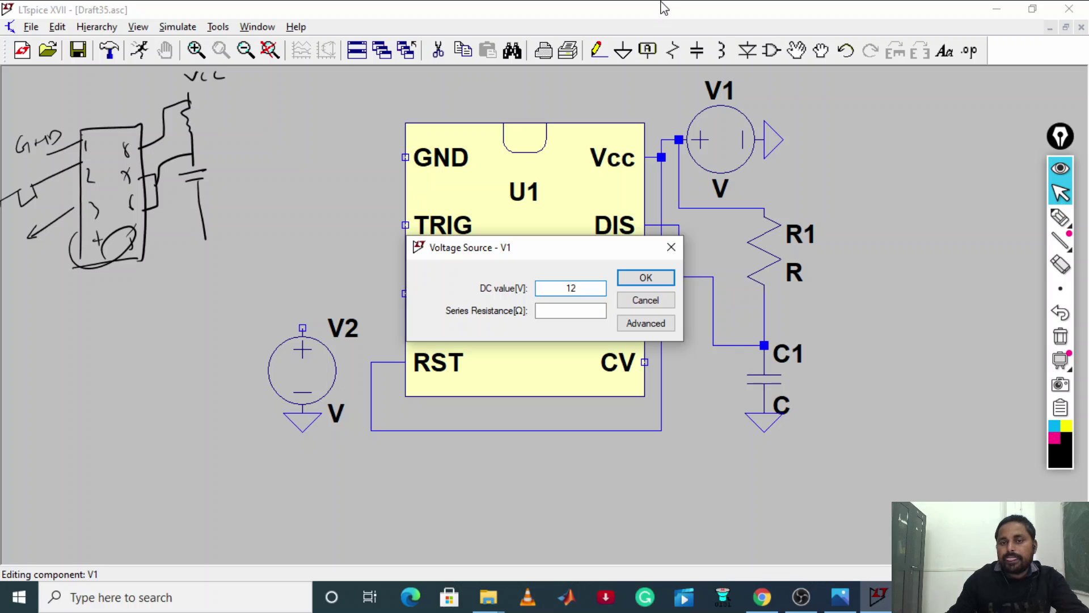
{"action": "left_click", "coordinate": [658, 279]}
Set resistor R1 to 1k ohms and capacitor C1 to 10u farads
{"action": "right_click", "coordinate": [767, 257]}
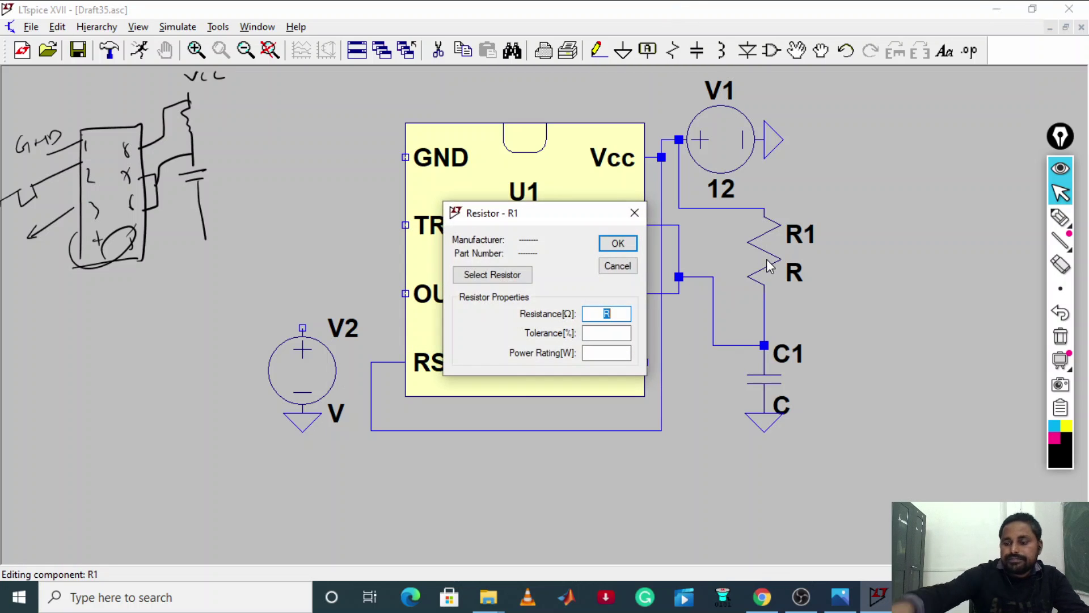
{"action": "type", "text": "1k"}
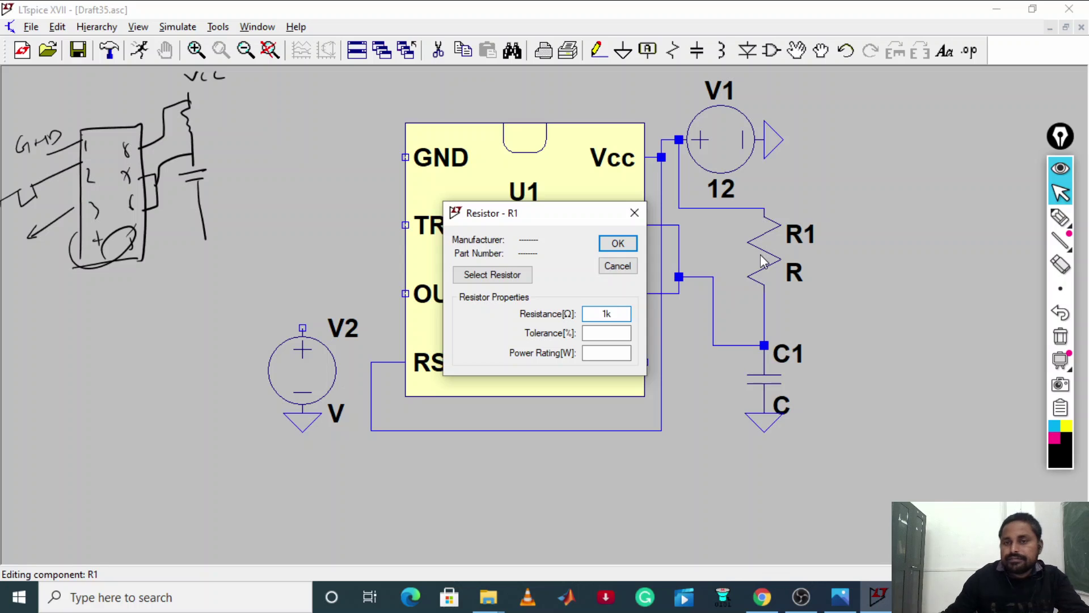
{"action": "left_click", "coordinate": [617, 243]}
{"action": "right_click", "coordinate": [772, 377]}
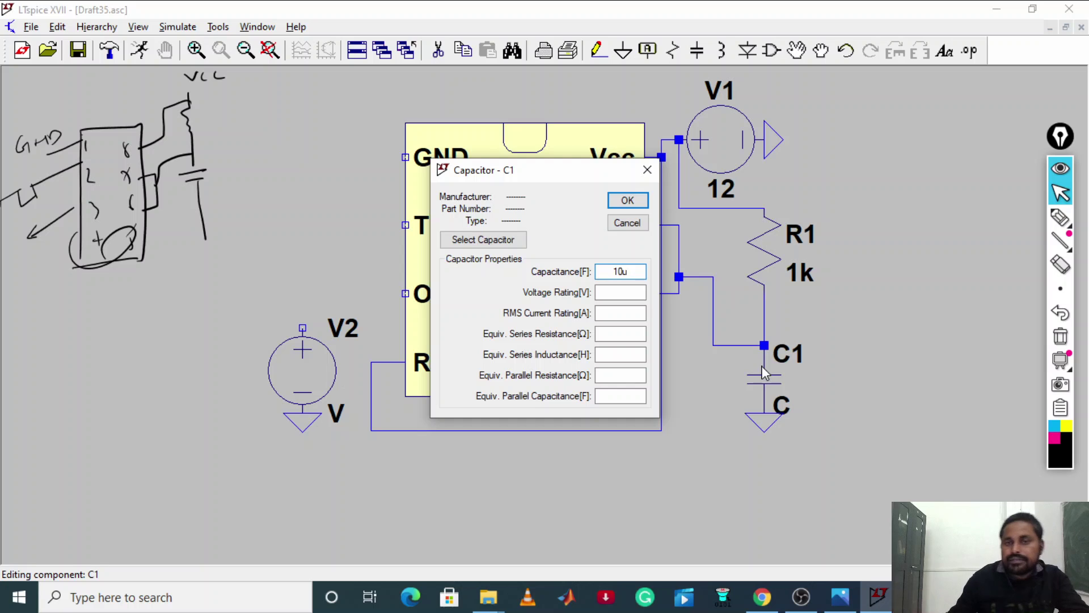
{"action": "left_click", "coordinate": [628, 201]}
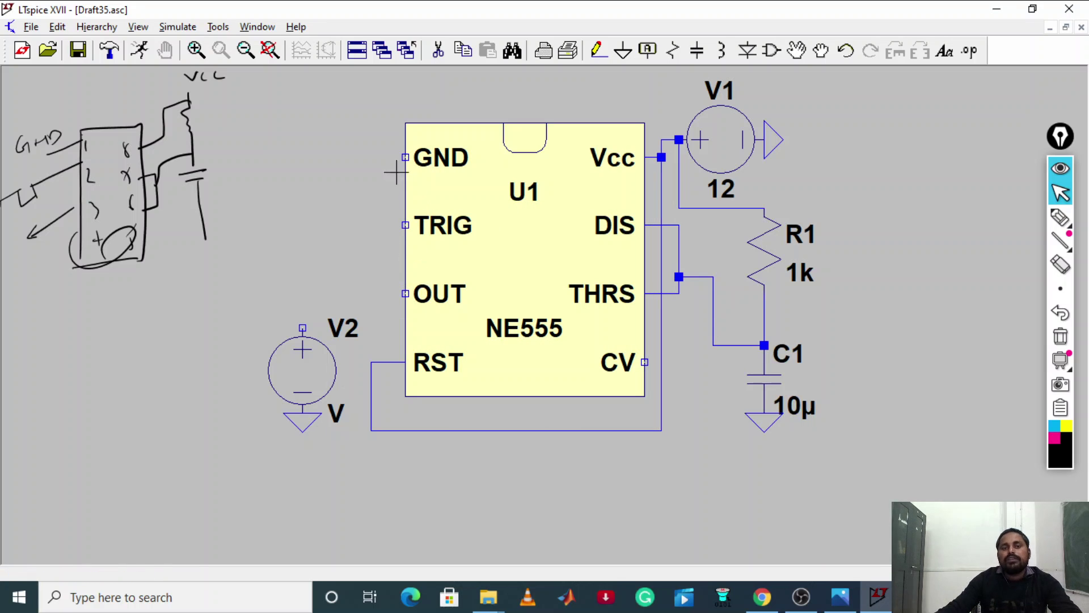
Place a ground to the left of the NE555 and wire the chip's GND pin to it
{"action": "left_click", "coordinate": [623, 52]}
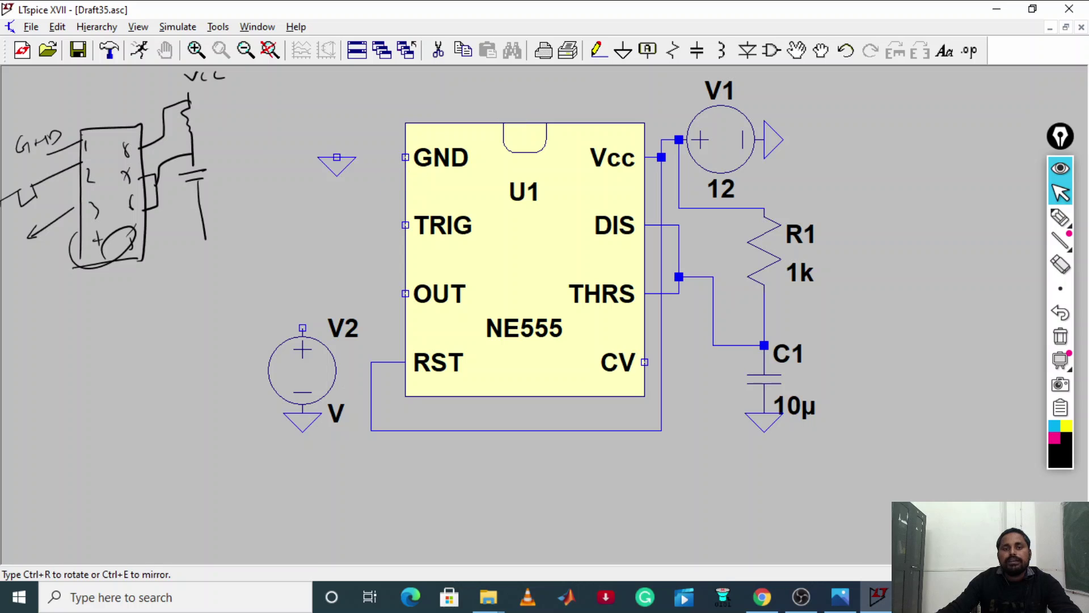
{"action": "left_click", "coordinate": [337, 174]}
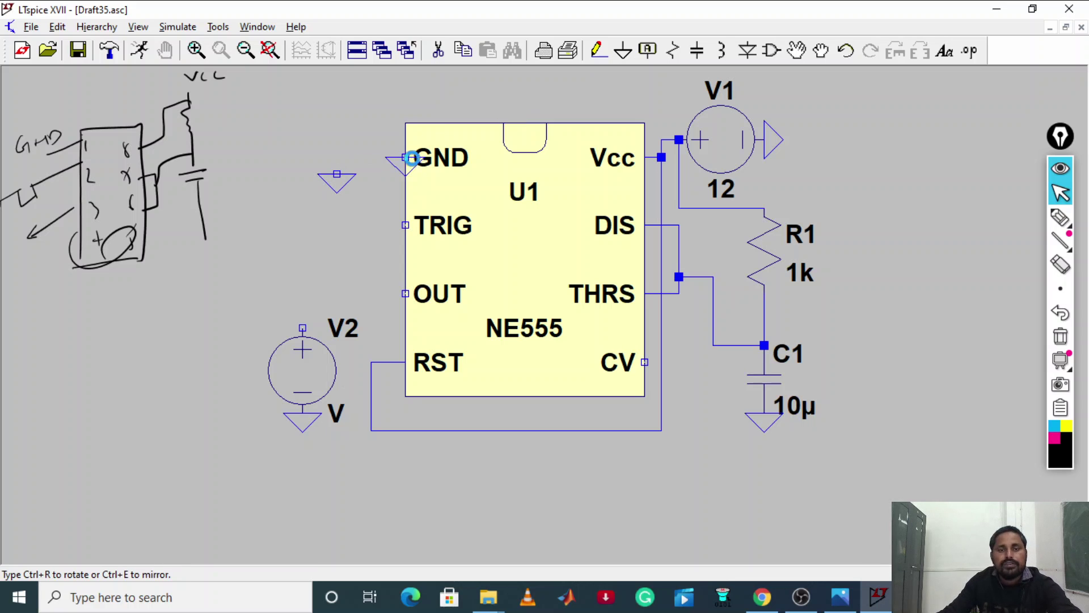
{"action": "key", "text": "Escape"}
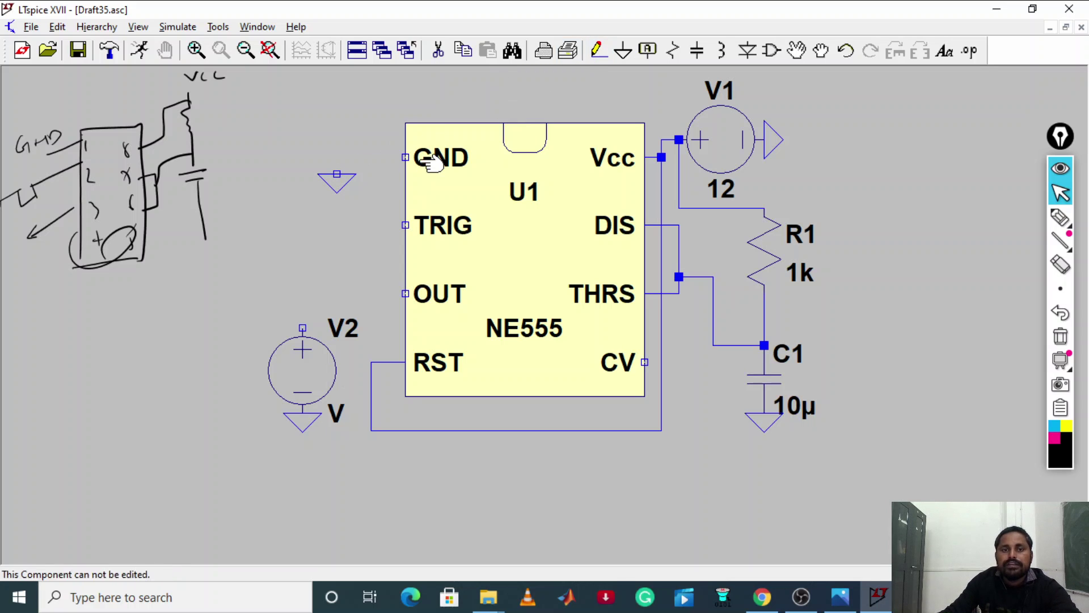
{"action": "left_click", "coordinate": [598, 50]}
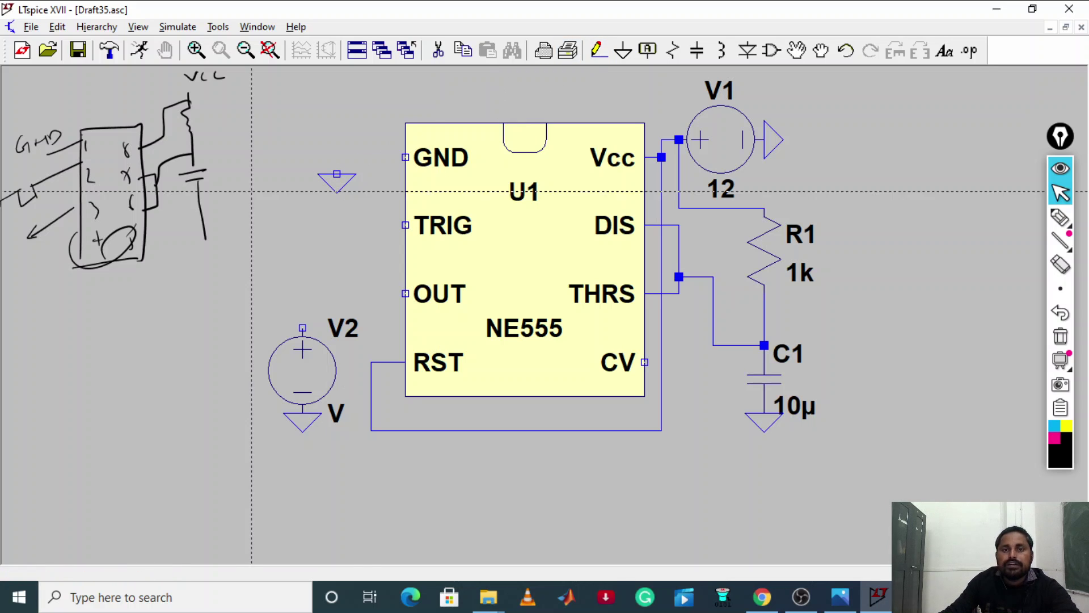
{"action": "left_click", "coordinate": [405, 157]}
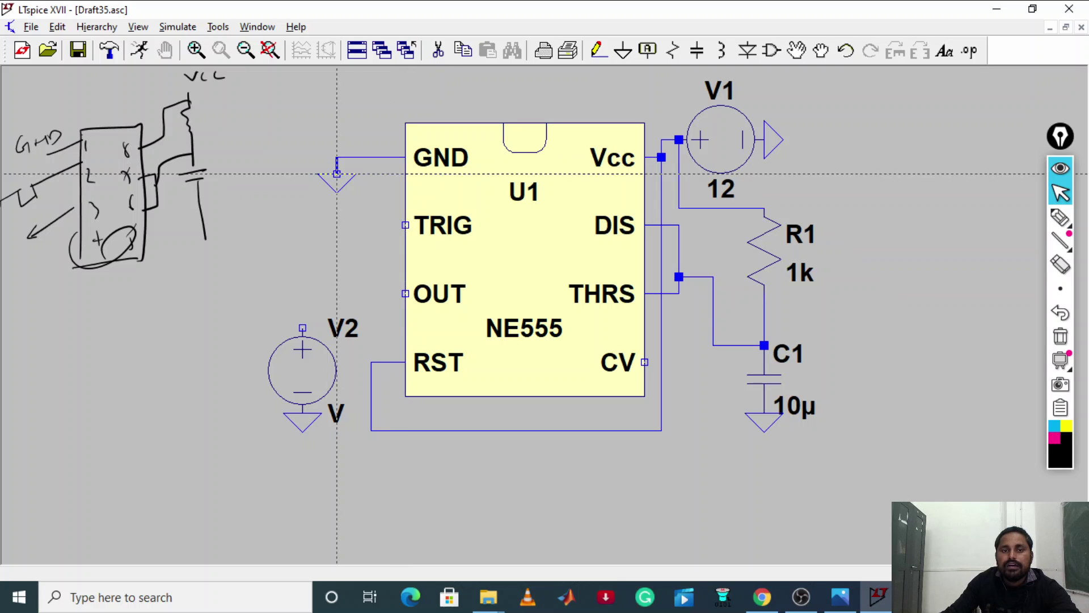
Finish a short wire stub on the NE555's OUT pin and wire the TRIG pin to V2's positive terminal
{"action": "left_click", "coordinate": [371, 294]}
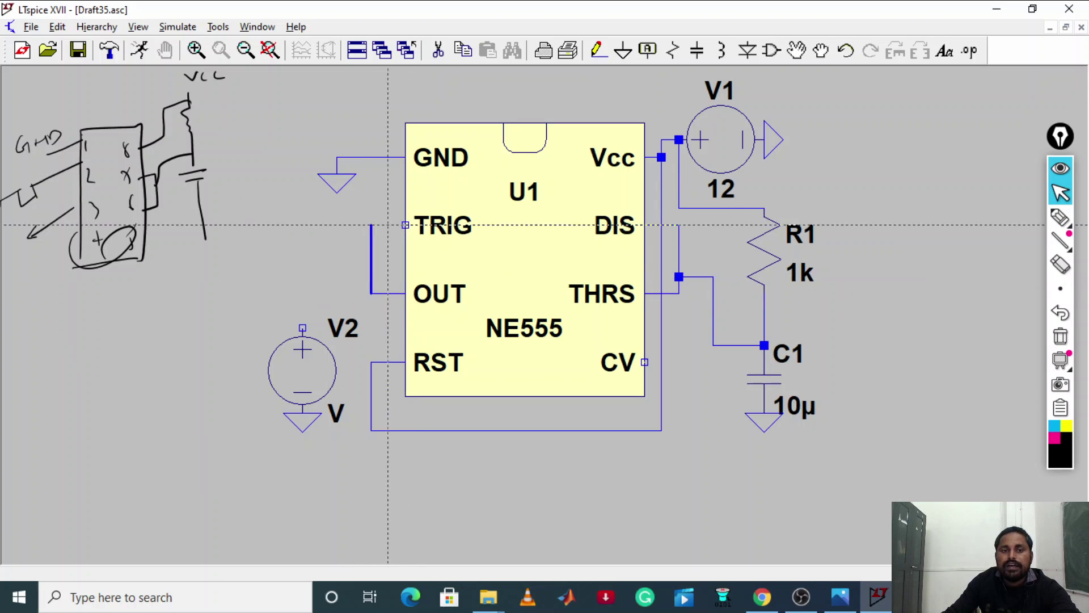
{"action": "right_click", "coordinate": [372, 293]}
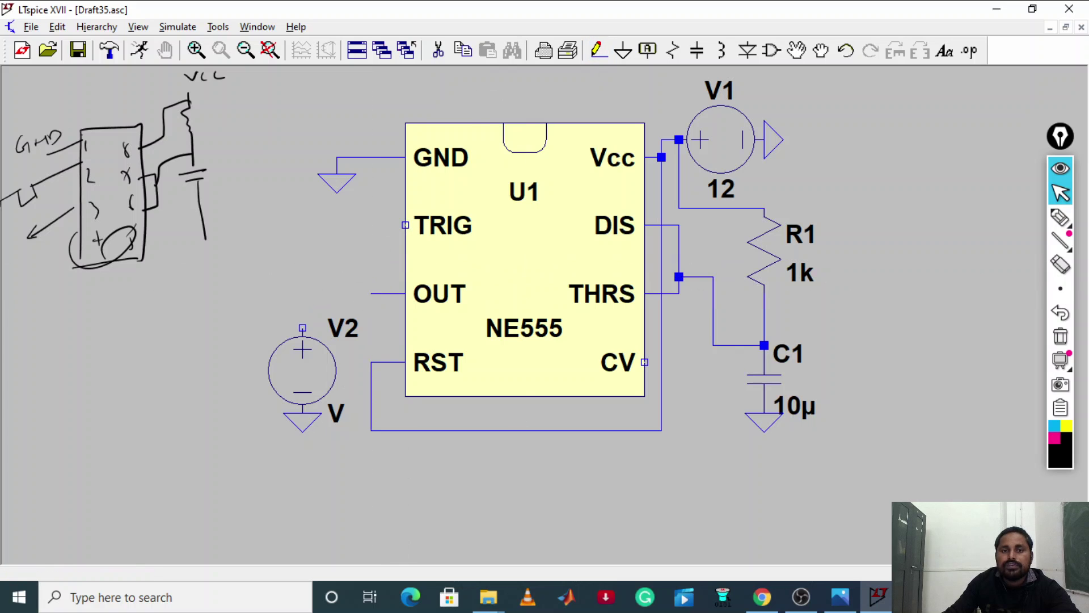
{"action": "key", "text": "F3"}
{"action": "left_click", "coordinate": [405, 225]}
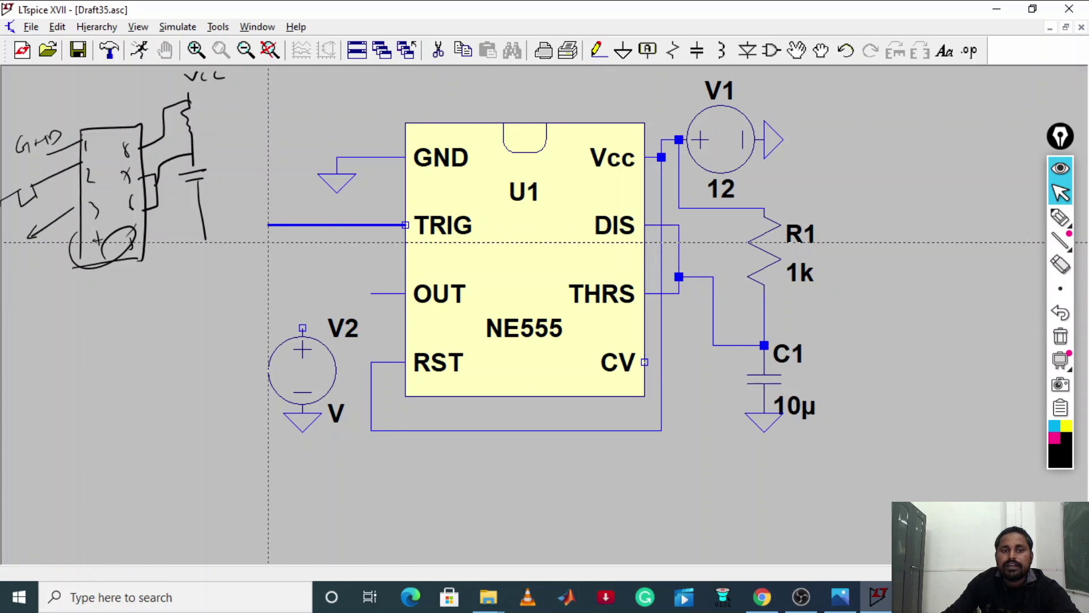
{"action": "left_click", "coordinate": [302, 224]}
{"action": "right_click", "coordinate": [303, 328]}
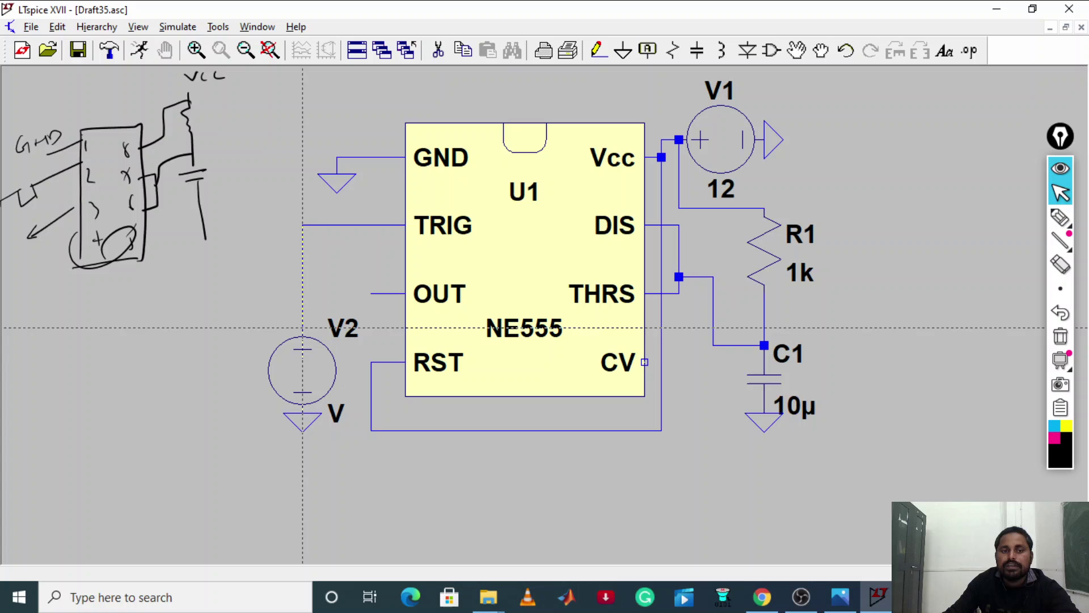
Set V2 to a PULSE function with Vinitial 12, Von 0, Tdelay 10m, Ton 0.4m, Tperiod 0.4m and Ncycles 1
{"action": "right_click", "coordinate": [319, 359]}
{"action": "right_click", "coordinate": [316, 360]}
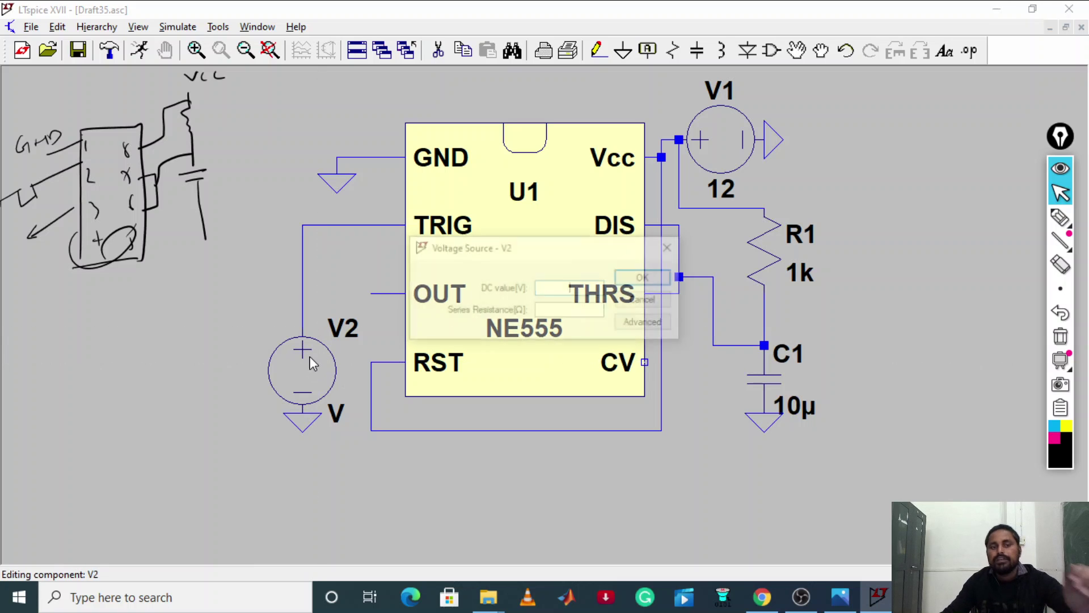
{"action": "left_click", "coordinate": [647, 323]}
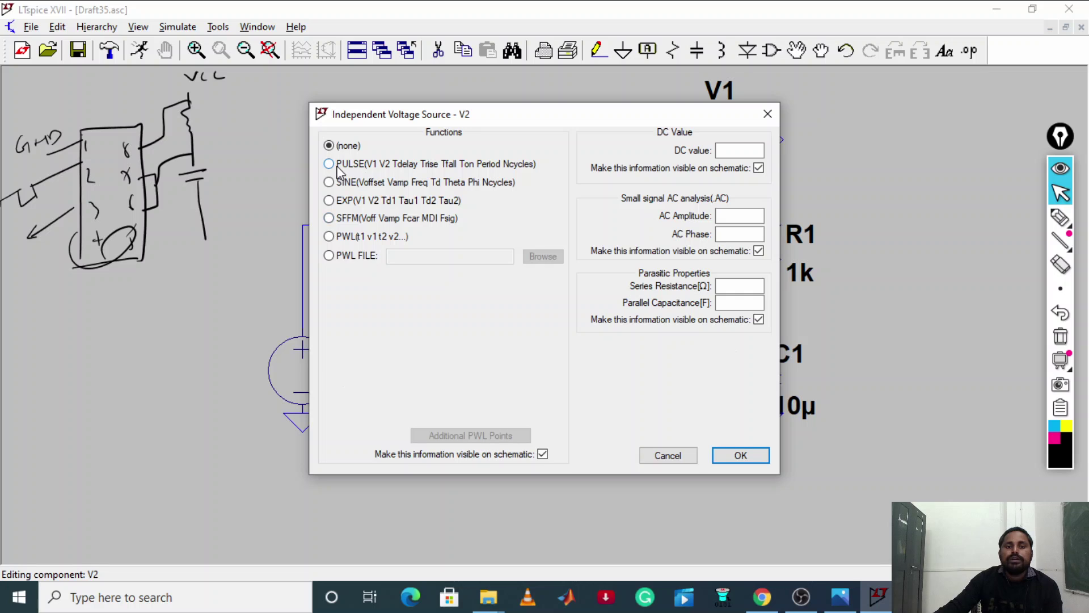
{"action": "left_click", "coordinate": [338, 166]}
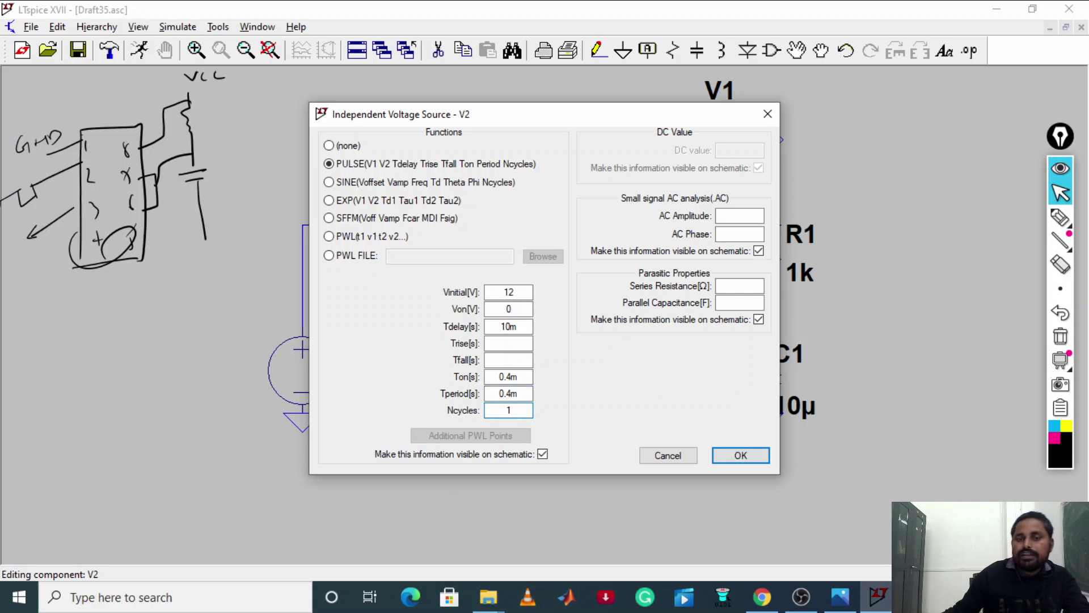
{"action": "left_click", "coordinate": [737, 455]}
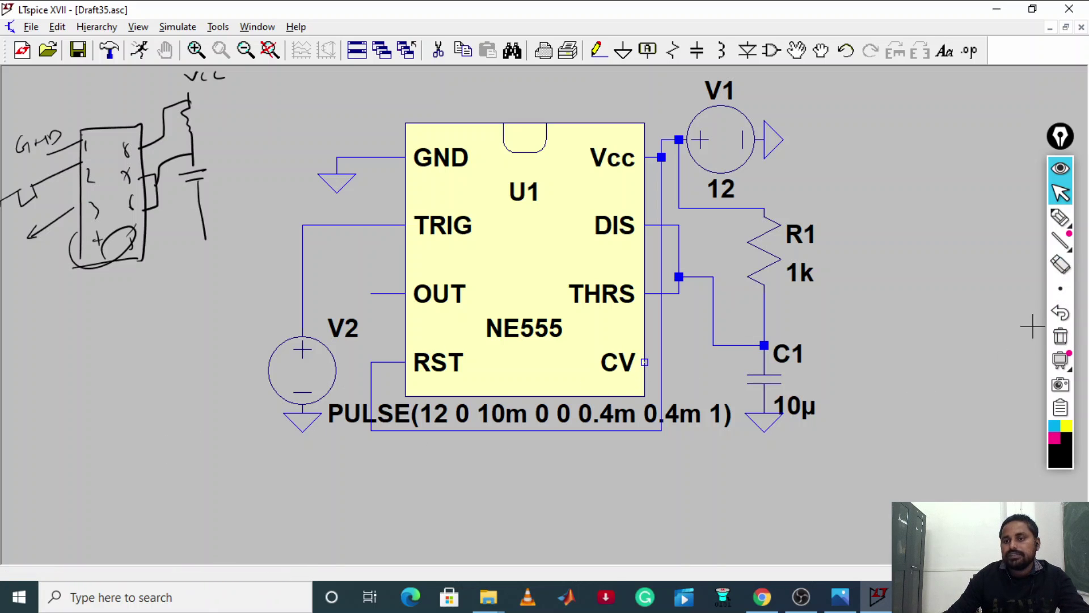
Sketch the trigger's high level and falling edge in pen below the hand-drawn circuit, labelling it 12 and 10ms
{"action": "mouse_move", "coordinate": [1062, 226]}
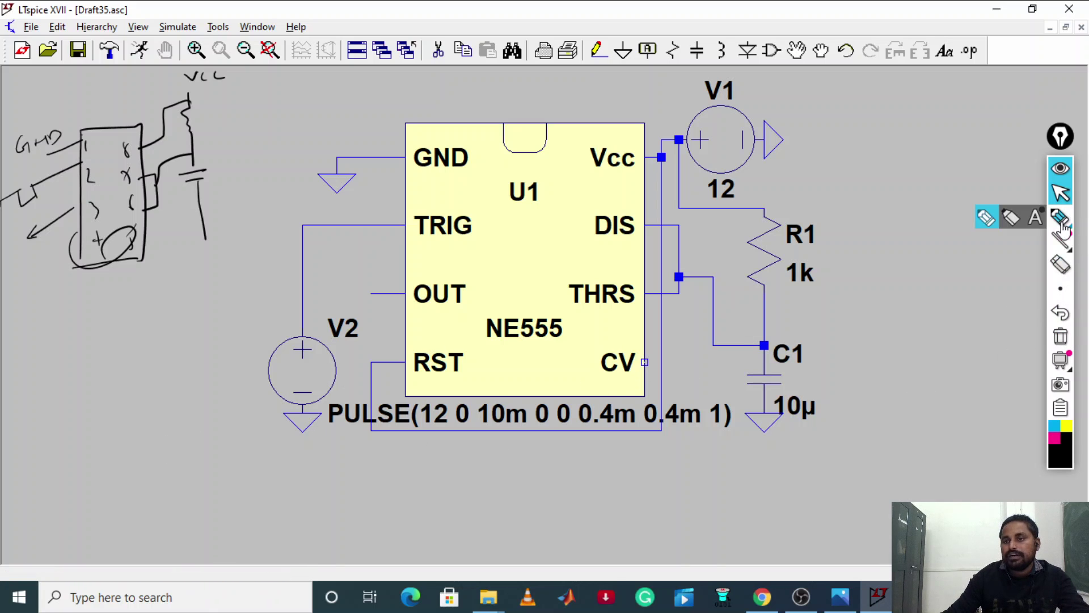
{"action": "left_click", "coordinate": [987, 218]}
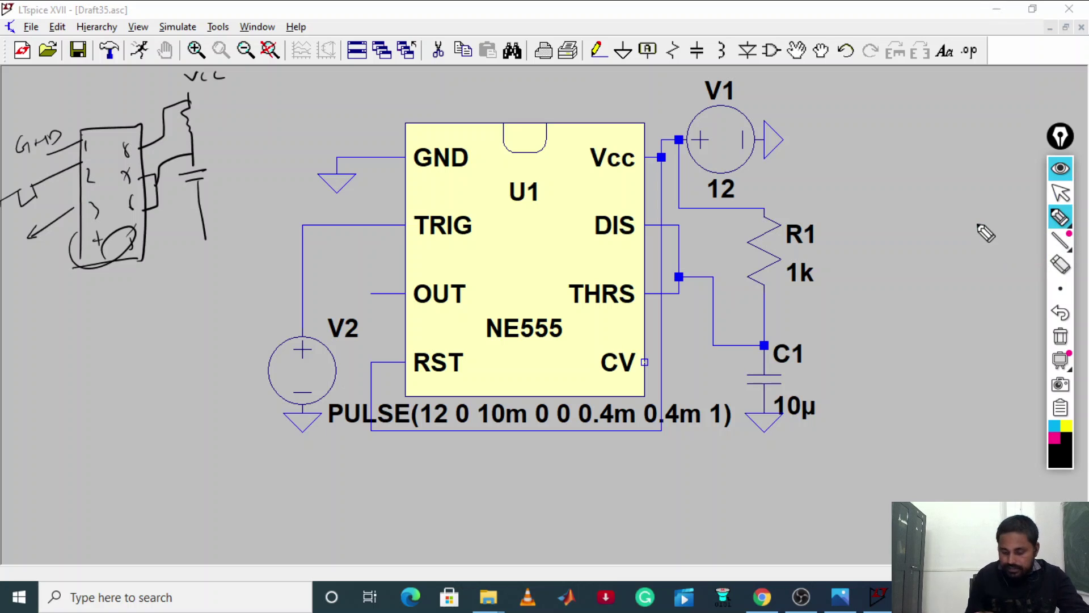
{"action": "left_click_drag", "start_coordinate": [60, 433], "coordinate": [150, 428]}
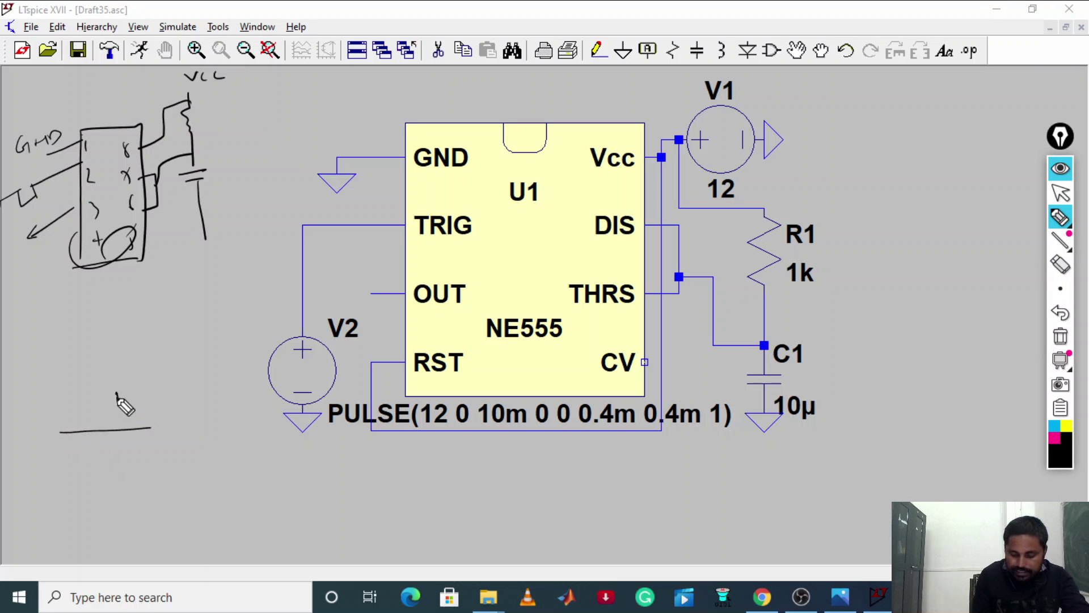
{"action": "left_click_drag", "start_coordinate": [116, 394], "coordinate": [118, 404]}
{"action": "left_click_drag", "start_coordinate": [132, 397], "coordinate": [151, 467]}
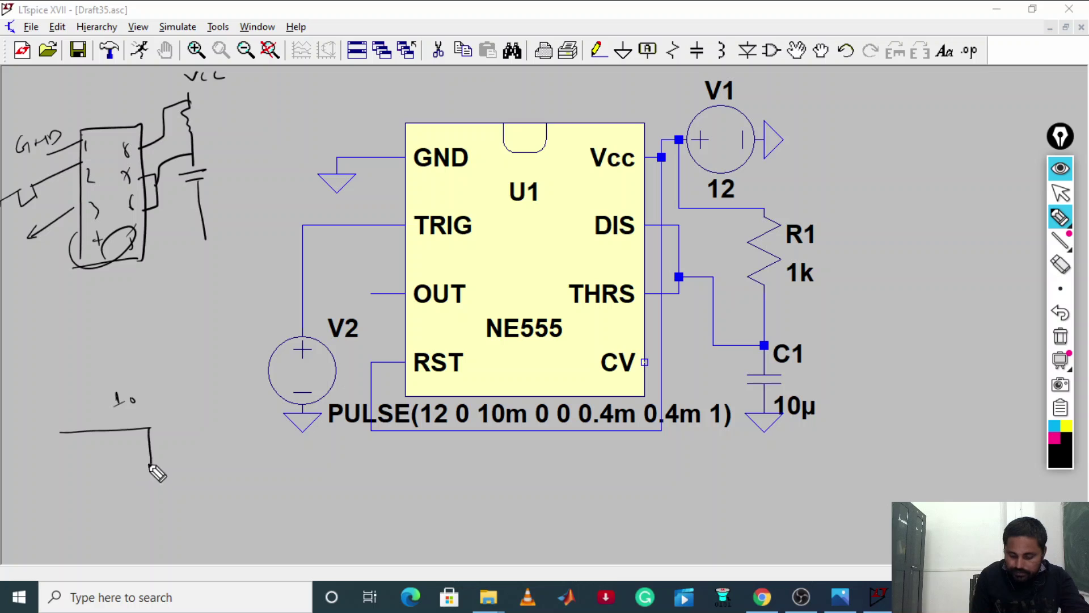
{"action": "left_click_drag", "start_coordinate": [45, 421], "coordinate": [48, 414]}
{"action": "left_click_drag", "start_coordinate": [50, 415], "coordinate": [58, 419]}
{"action": "mouse_move", "coordinate": [44, 406]}
{"action": "left_mouse_down"}
{"action": "mouse_move", "coordinate": [42, 434]}
{"action": "mouse_move", "coordinate": [47, 411]}
{"action": "left_mouse_up"}
{"action": "left_click_drag", "start_coordinate": [139, 396], "coordinate": [157, 398]}
Complete the trigger sketch with a narrow low pulse labelled 0.4 and a return to the high level labelled 12
{"action": "left_click_drag", "start_coordinate": [147, 436], "coordinate": [155, 468]}
{"action": "left_click_drag", "start_coordinate": [152, 428], "coordinate": [174, 421]}
{"action": "left_click_drag", "start_coordinate": [121, 487], "coordinate": [126, 492]}
{"action": "left_click_drag", "start_coordinate": [132, 486], "coordinate": [146, 481]}
{"action": "left_click_drag", "start_coordinate": [154, 439], "coordinate": [152, 471]}
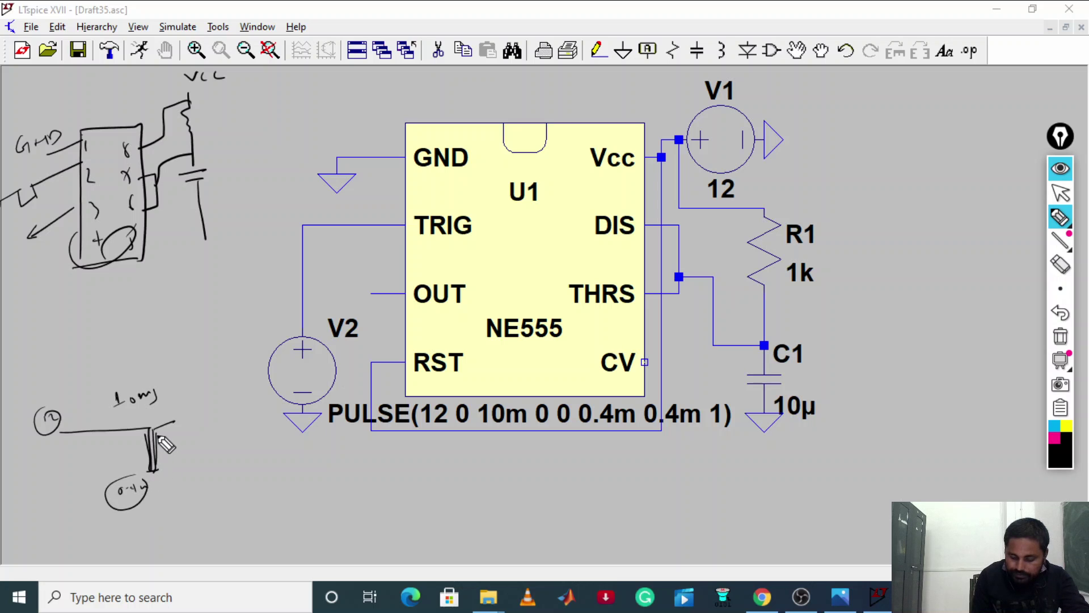
{"action": "mouse_move", "coordinate": [155, 429]}
{"action": "left_mouse_down"}
{"action": "mouse_move", "coordinate": [203, 421]}
{"action": "mouse_move", "coordinate": [173, 413]}
{"action": "left_mouse_up"}
{"action": "left_click_drag", "start_coordinate": [178, 408], "coordinate": [197, 411]}
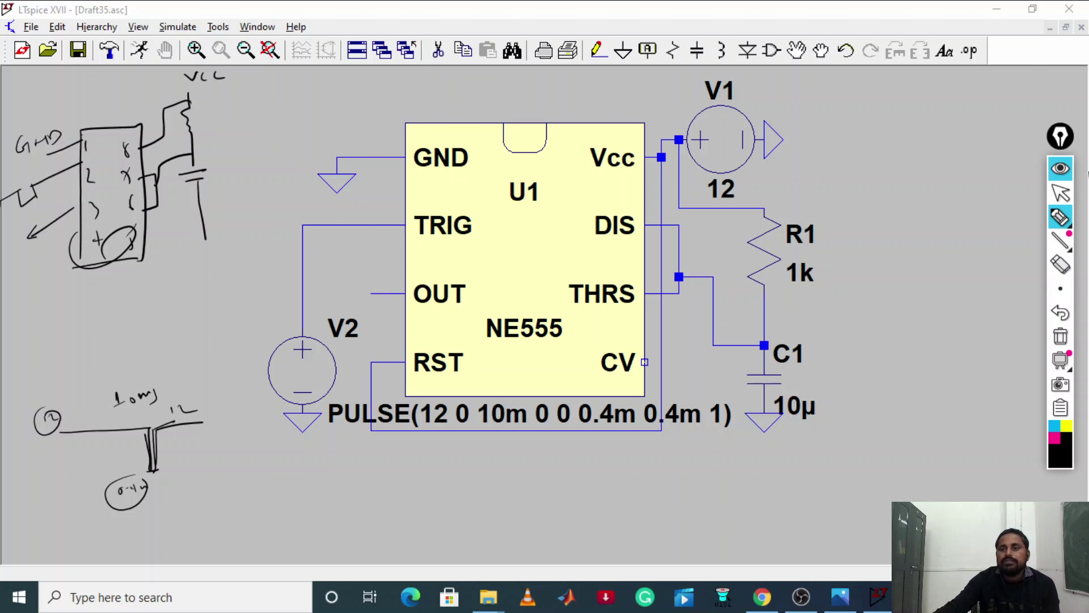
Label the wire between TRIG and V2 as vtrig and open the OUT wire's net for labelling
{"action": "left_click", "coordinate": [1057, 195]}
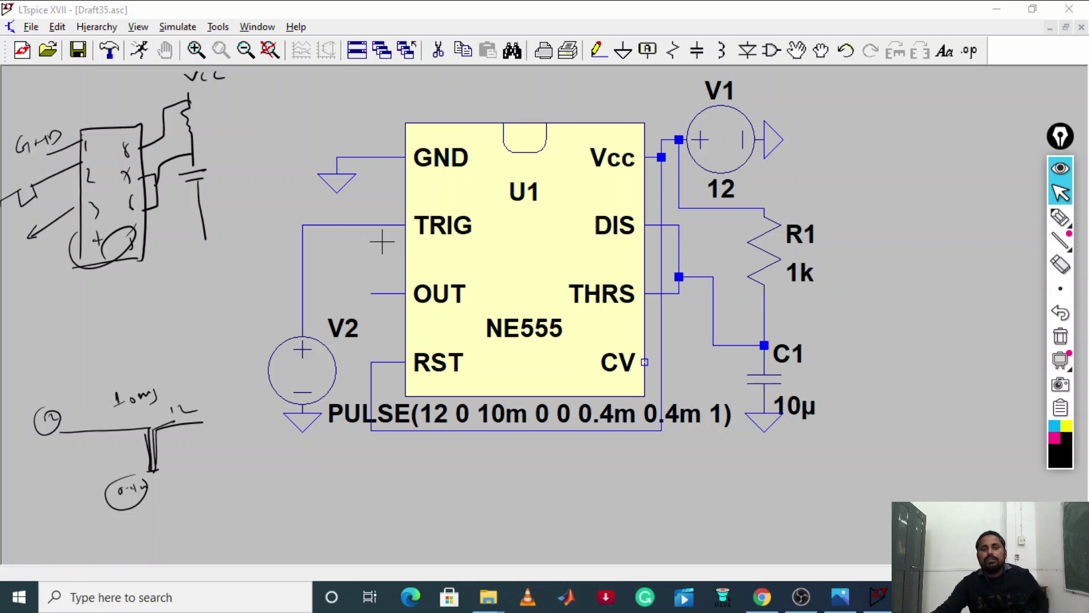
{"action": "right_click", "coordinate": [354, 225]}
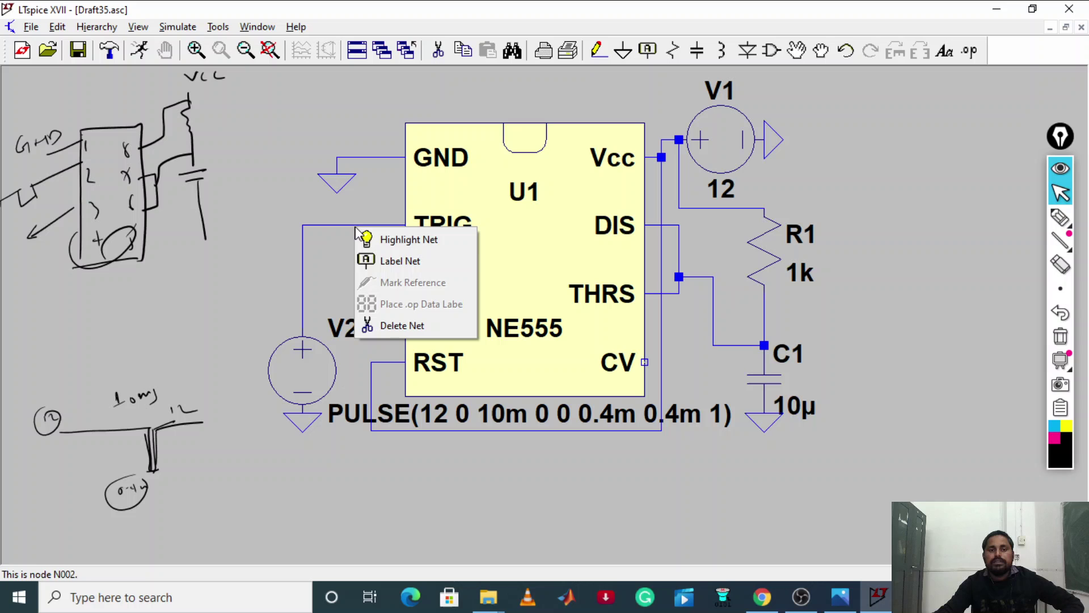
{"action": "left_click", "coordinate": [387, 261]}
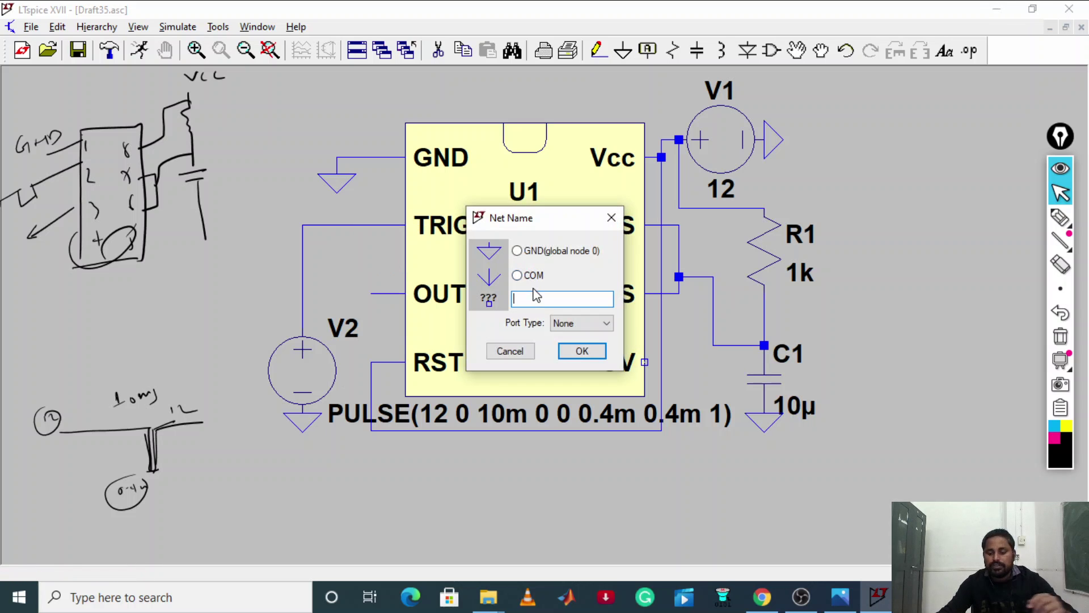
{"action": "type", "text": "vtrig"}
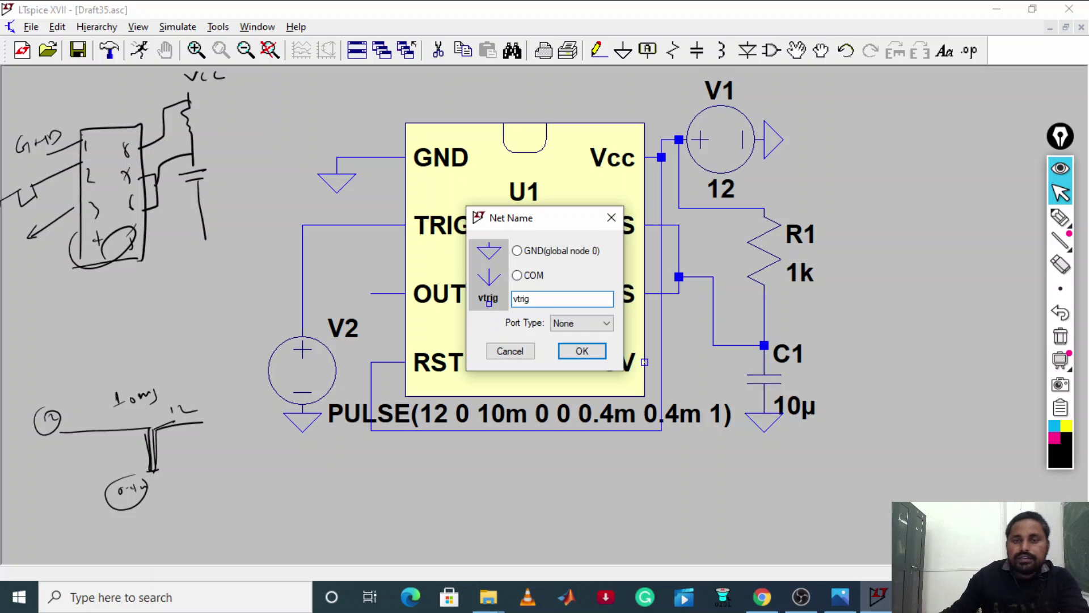
{"action": "left_click", "coordinate": [582, 349]}
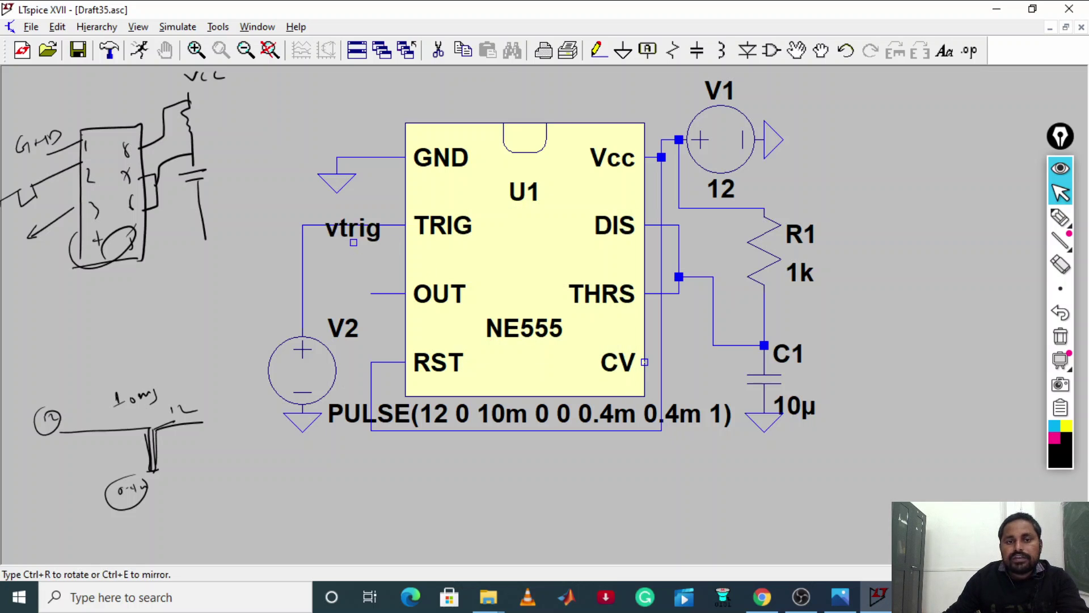
{"action": "left_click", "coordinate": [337, 225]}
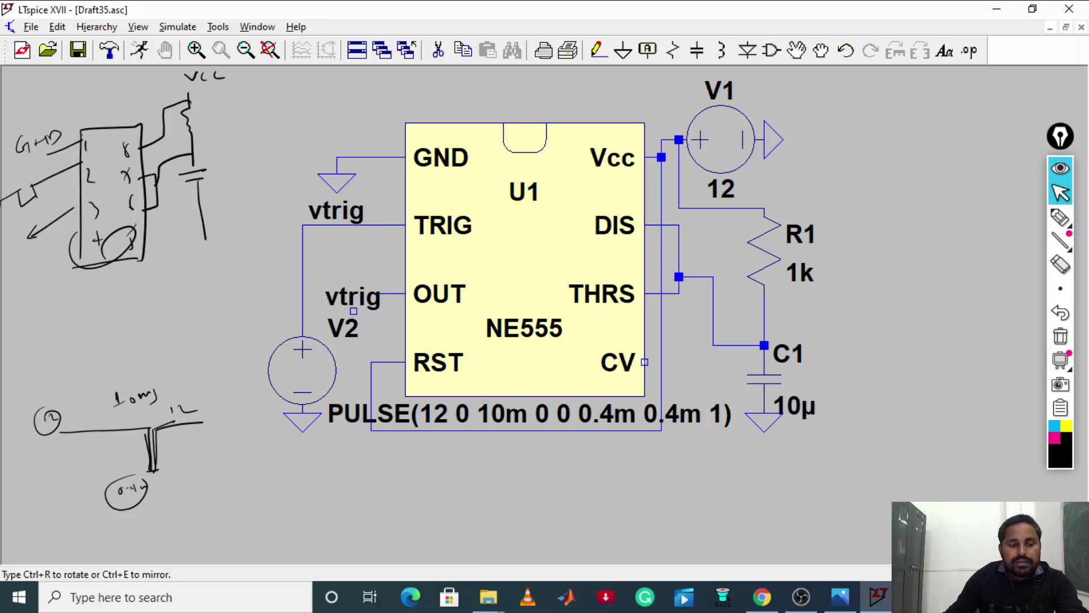
{"action": "key", "text": "Escape"}
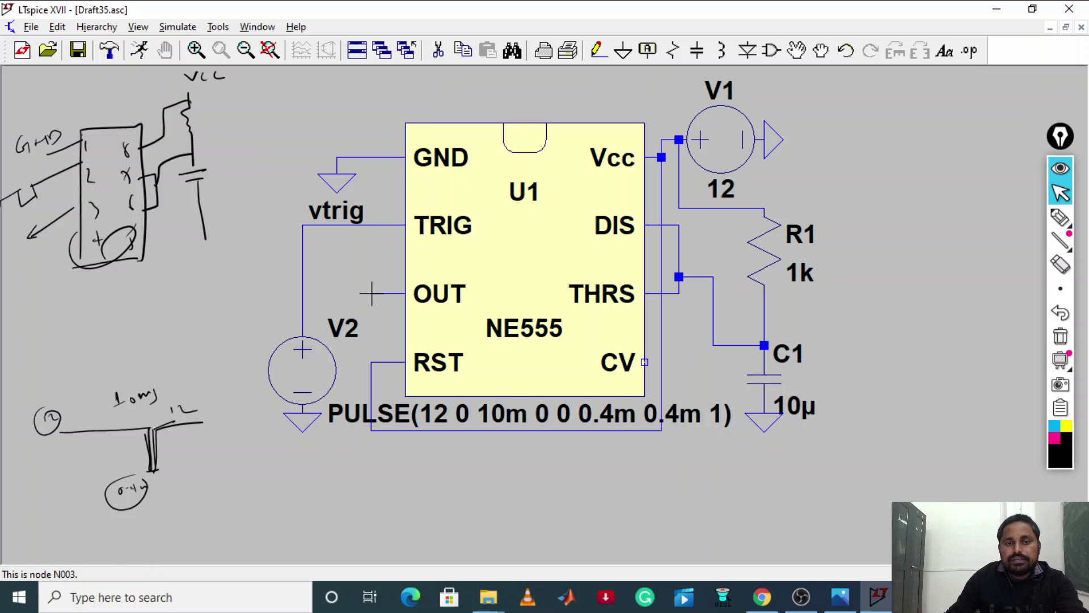
{"action": "right_click", "coordinate": [372, 293]}
{"action": "left_click", "coordinate": [414, 323]}
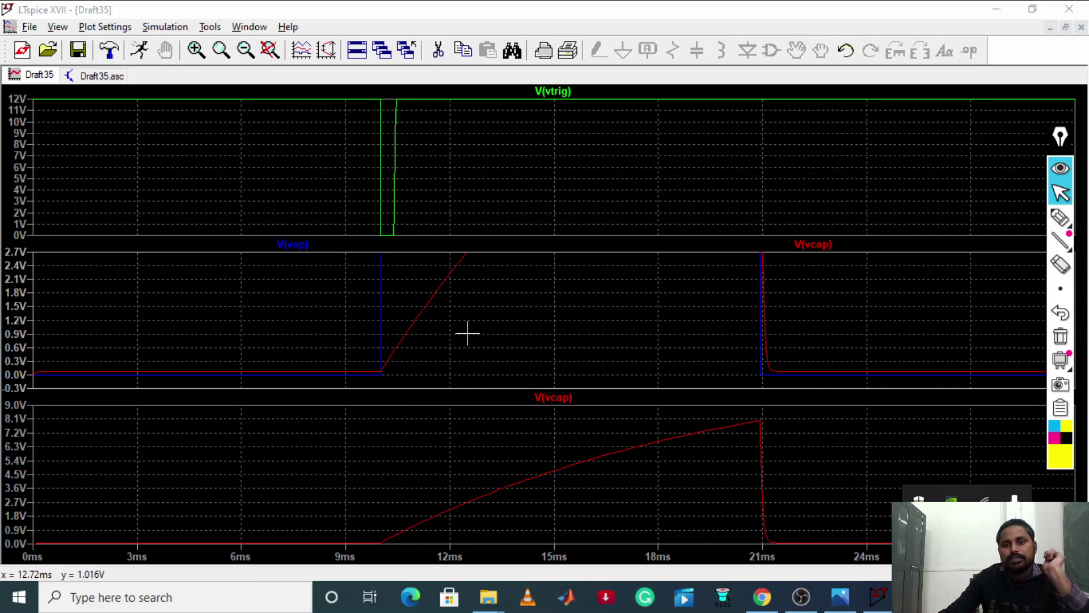
Circle the start of the V(vcap) charging curve in the middle pane, label it 0v and trace the curve
{"action": "right_click", "coordinate": [560, 296]}
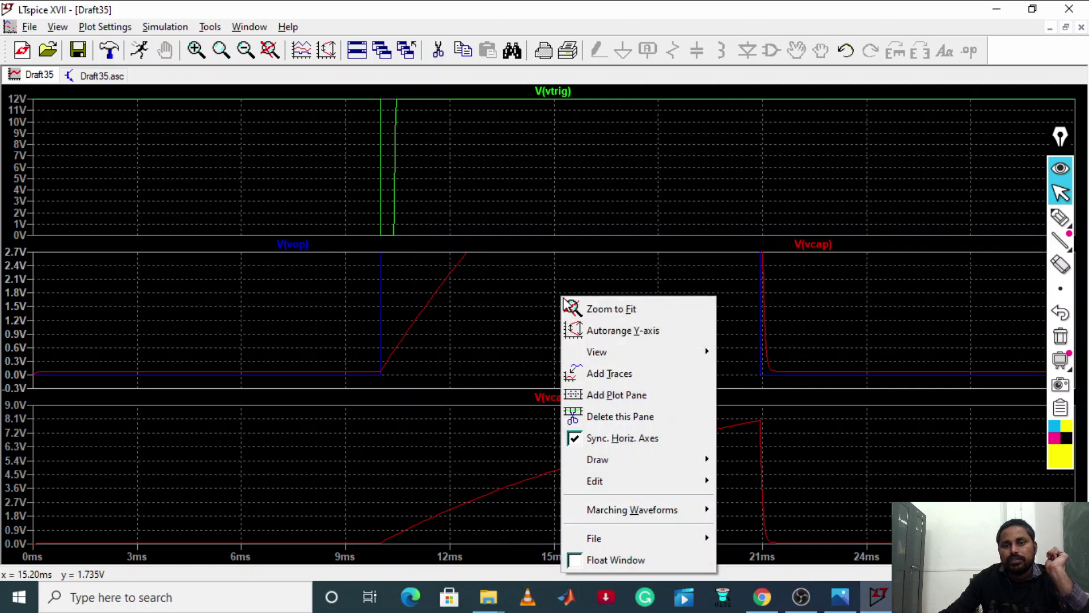
{"action": "left_click", "coordinate": [624, 316]}
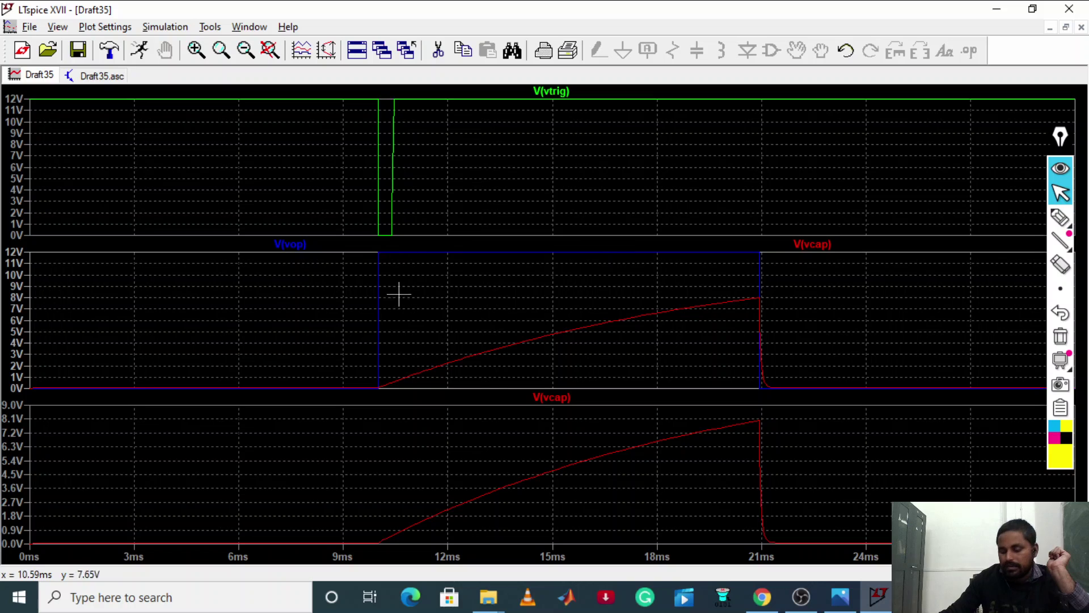
{"action": "left_click", "coordinate": [1060, 217]}
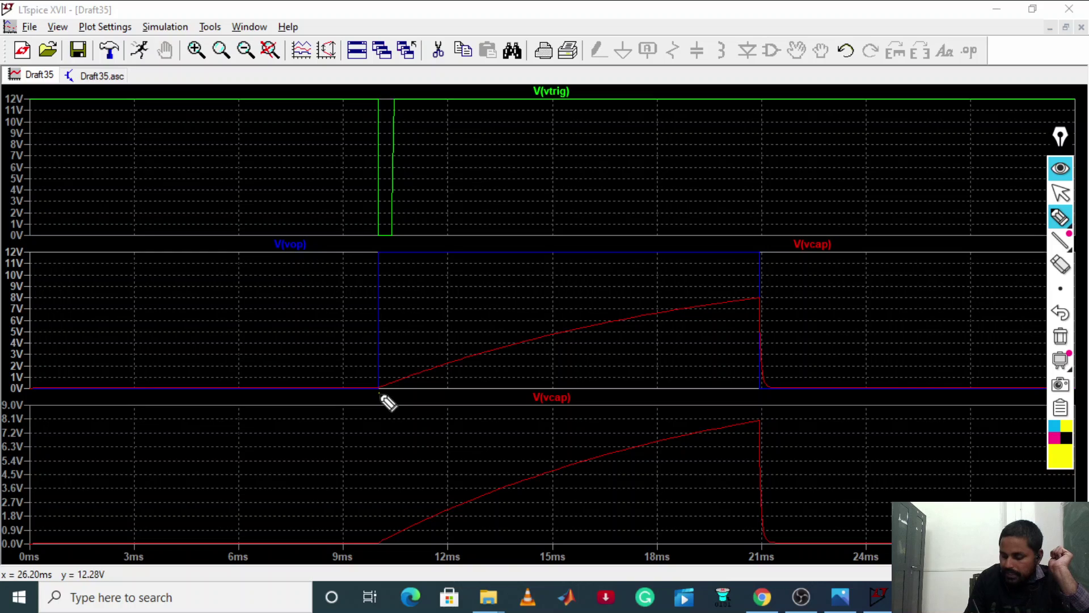
{"action": "mouse_move", "coordinate": [379, 388]}
{"action": "left_mouse_down"}
{"action": "mouse_move", "coordinate": [593, 324]}
{"action": "mouse_move", "coordinate": [757, 299]}
{"action": "mouse_move", "coordinate": [371, 391]}
{"action": "left_mouse_up"}
{"action": "left_click_drag", "start_coordinate": [320, 423], "coordinate": [338, 411]}
{"action": "left_click_drag", "start_coordinate": [358, 399], "coordinate": [353, 404]}
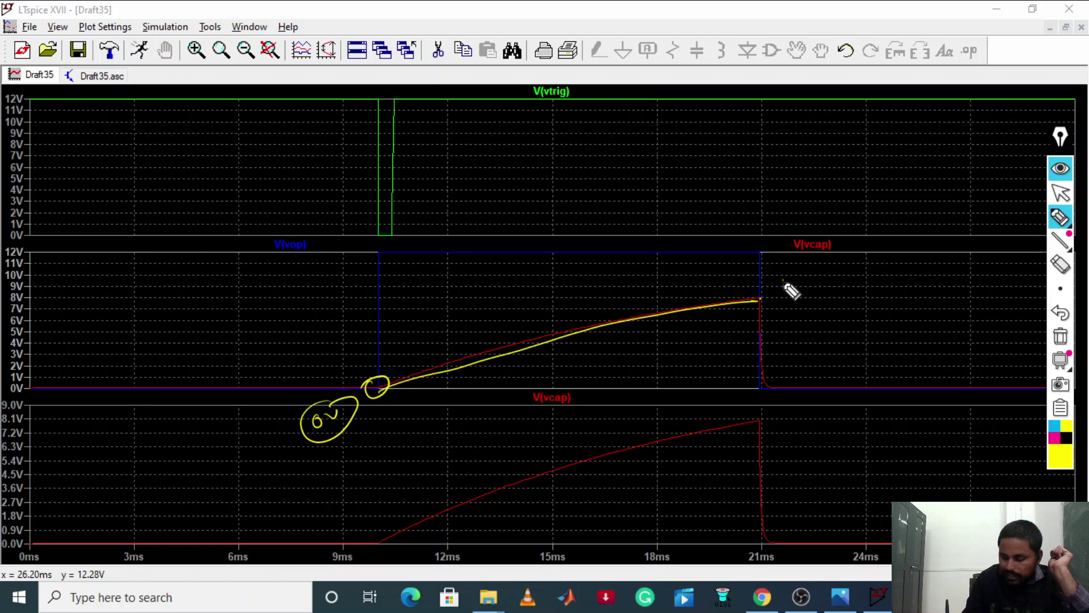
Label the charging curve's peak 8v and mark the charging interval with a bounded line beneath the middle pane
{"action": "mouse_move", "coordinate": [782, 280]}
{"action": "left_mouse_down"}
{"action": "mouse_move", "coordinate": [780, 294]}
{"action": "mouse_move", "coordinate": [799, 279]}
{"action": "left_mouse_up"}
{"action": "left_click_drag", "start_coordinate": [794, 268], "coordinate": [773, 284]}
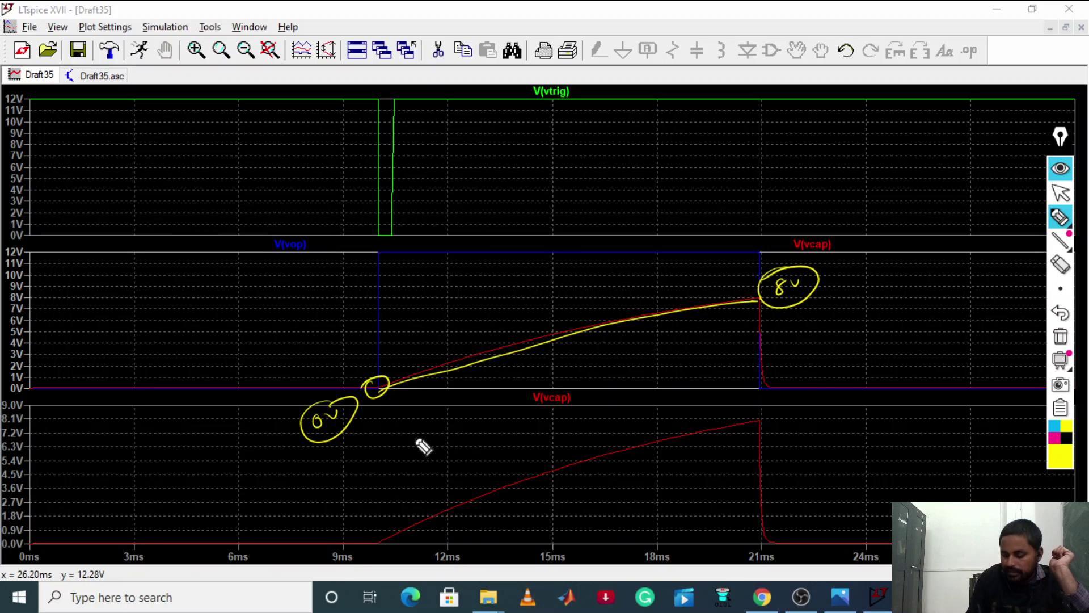
{"action": "mouse_move", "coordinate": [377, 403]}
{"action": "left_mouse_down"}
{"action": "mouse_move", "coordinate": [378, 428]}
{"action": "mouse_move", "coordinate": [760, 408]}
{"action": "left_mouse_up"}
{"action": "left_click_drag", "start_coordinate": [753, 397], "coordinate": [750, 428]}
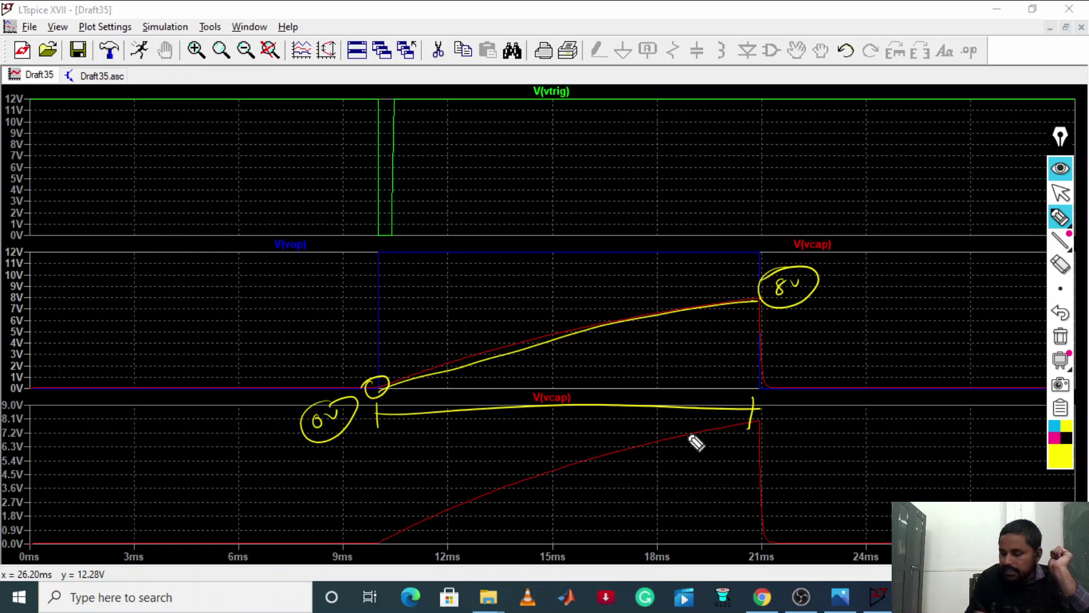
Handwrite the capacitor voltage equation Vc = VF − (VF − VI)e^(−T1/τ) over the V(vtrig) pane
{"action": "left_click_drag", "start_coordinate": [585, 115], "coordinate": [600, 112]}
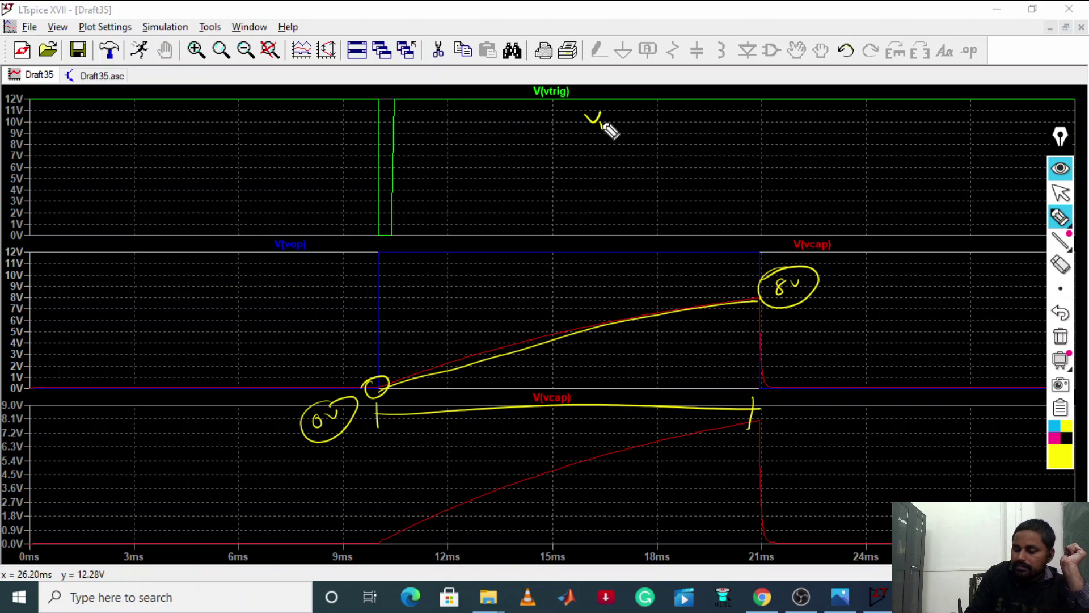
{"action": "left_click_drag", "start_coordinate": [601, 121], "coordinate": [643, 120]}
{"action": "mouse_move", "coordinate": [630, 124]}
{"action": "left_mouse_down"}
{"action": "mouse_move", "coordinate": [693, 111]}
{"action": "mouse_move", "coordinate": [704, 125]}
{"action": "mouse_move", "coordinate": [765, 109]}
{"action": "mouse_move", "coordinate": [777, 120]}
{"action": "mouse_move", "coordinate": [826, 117]}
{"action": "left_mouse_up"}
{"action": "left_click", "coordinate": [801, 111]}
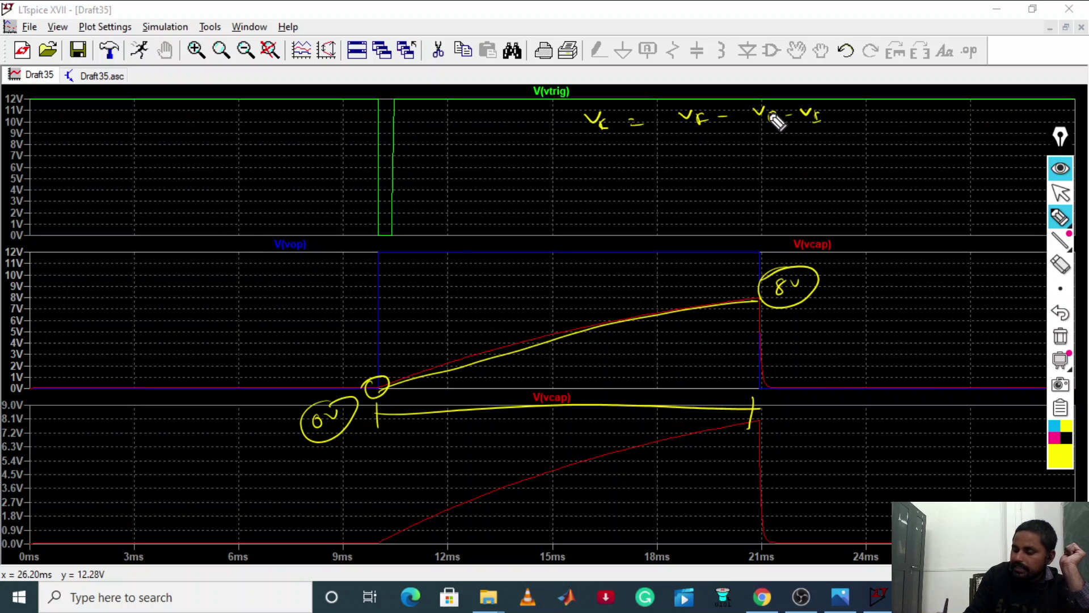
{"action": "left_click_drag", "start_coordinate": [750, 108], "coordinate": [763, 132]}
{"action": "mouse_move", "coordinate": [830, 107]}
{"action": "left_mouse_down"}
{"action": "mouse_move", "coordinate": [832, 127]}
{"action": "mouse_move", "coordinate": [880, 99]}
{"action": "left_mouse_up"}
{"action": "left_click_drag", "start_coordinate": [877, 99], "coordinate": [877, 110]}
{"action": "left_click_drag", "start_coordinate": [886, 108], "coordinate": [896, 118]}
{"action": "left_click_drag", "start_coordinate": [920, 111], "coordinate": [924, 120]}
Label the marked charging interval as T1
{"action": "left_click_drag", "start_coordinate": [527, 426], "coordinate": [540, 424]}
{"action": "mouse_move", "coordinate": [536, 427]}
{"action": "left_mouse_down"}
{"action": "mouse_move", "coordinate": [535, 441]}
{"action": "mouse_move", "coordinate": [548, 438]}
{"action": "left_mouse_up"}
{"action": "left_click_drag", "start_coordinate": [542, 442], "coordinate": [554, 441]}
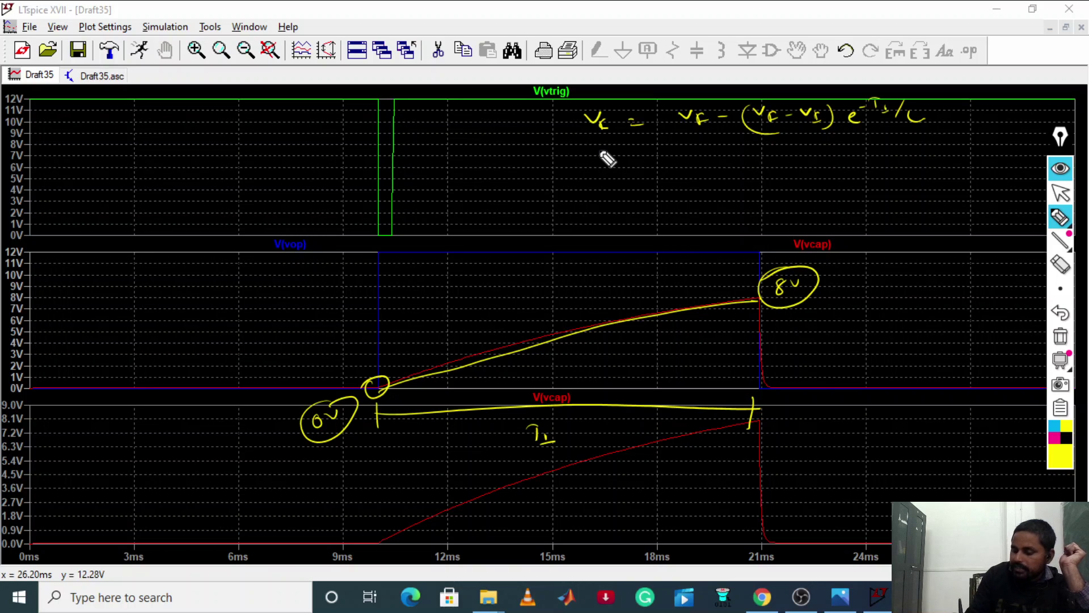
Write 2Vcc/3 below Vc as the second line's left side and annotate the 8v label with 2Vcc/3 and 12
{"action": "left_click_drag", "start_coordinate": [597, 151], "coordinate": [627, 154]}
{"action": "mouse_move", "coordinate": [592, 162]}
{"action": "left_mouse_down"}
{"action": "mouse_move", "coordinate": [628, 161]}
{"action": "mouse_move", "coordinate": [611, 185]}
{"action": "left_mouse_up"}
{"action": "left_click_drag", "start_coordinate": [798, 275], "coordinate": [866, 286]}
{"action": "left_click_drag", "start_coordinate": [875, 279], "coordinate": [935, 286]}
{"action": "left_click_drag", "start_coordinate": [903, 297], "coordinate": [926, 310]}
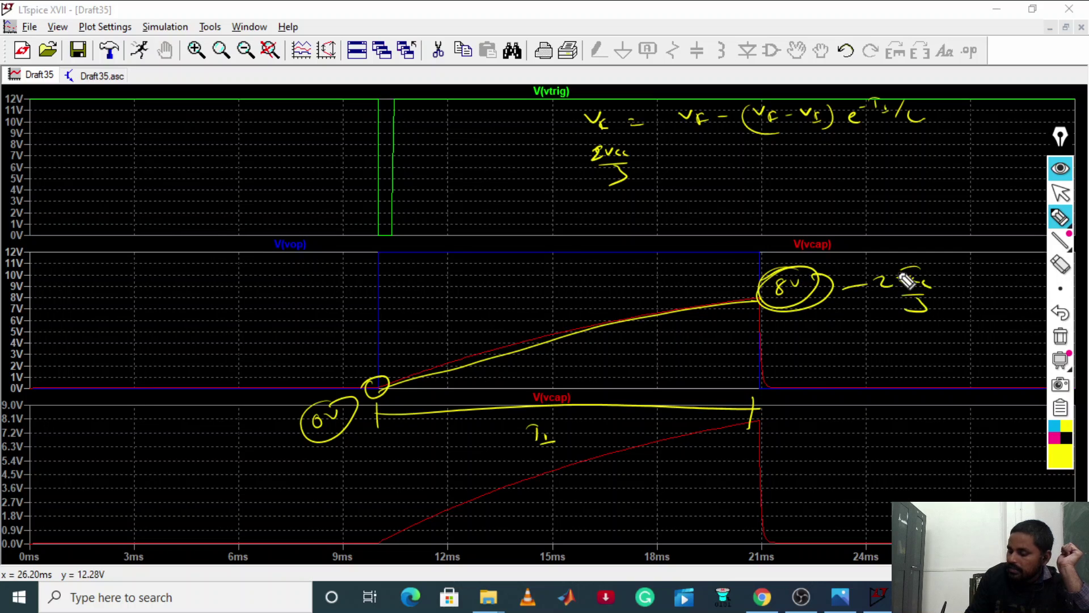
{"action": "mouse_move", "coordinate": [907, 270]}
{"action": "left_mouse_down"}
{"action": "mouse_move", "coordinate": [933, 295]}
{"action": "mouse_move", "coordinate": [965, 272]}
{"action": "mouse_move", "coordinate": [1002, 275]}
{"action": "mouse_move", "coordinate": [987, 264]}
{"action": "left_mouse_up"}
Complete the second equation line with = Vcc − (Vcc − 0)e^(−T1/τ)
{"action": "left_click_drag", "start_coordinate": [666, 153], "coordinate": [674, 153]}
{"action": "mouse_move", "coordinate": [665, 164]}
{"action": "left_mouse_down"}
{"action": "mouse_move", "coordinate": [717, 150]}
{"action": "mouse_move", "coordinate": [754, 156]}
{"action": "mouse_move", "coordinate": [771, 173]}
{"action": "mouse_move", "coordinate": [807, 160]}
{"action": "mouse_move", "coordinate": [856, 154]}
{"action": "mouse_move", "coordinate": [863, 168]}
{"action": "mouse_move", "coordinate": [889, 152]}
{"action": "mouse_move", "coordinate": [923, 157]}
{"action": "left_mouse_up"}
{"action": "left_click_drag", "start_coordinate": [948, 150], "coordinate": [950, 156]}
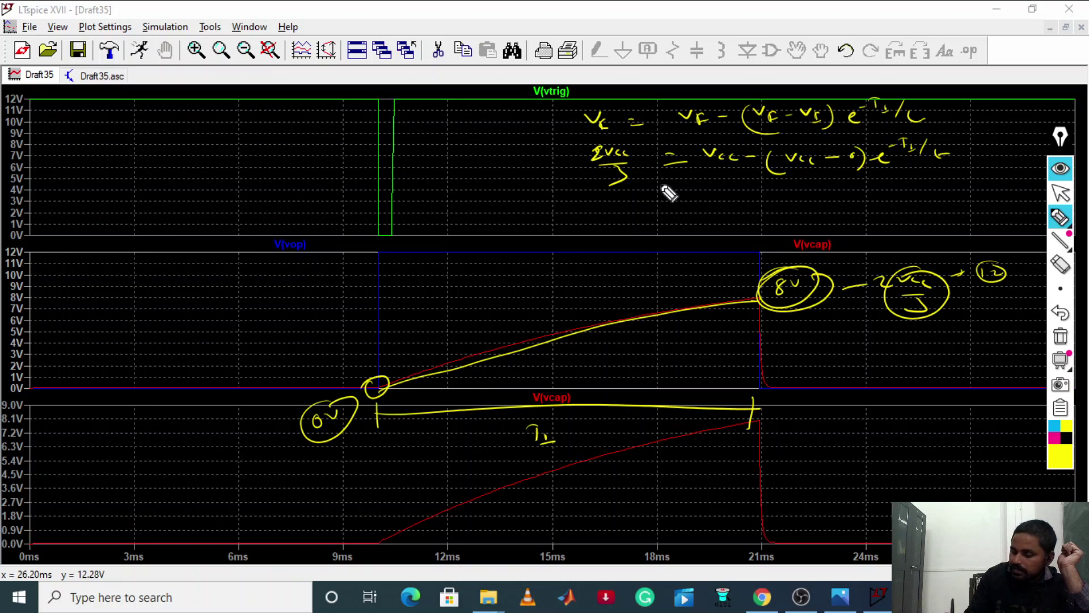
Write the third line 2Vcc/3 = Vcc(1 − e^(−T1/τ)) and strike out Vcc on both sides
{"action": "left_click_drag", "start_coordinate": [602, 198], "coordinate": [652, 203]}
{"action": "mouse_move", "coordinate": [602, 212]}
{"action": "left_mouse_down"}
{"action": "mouse_move", "coordinate": [650, 210]}
{"action": "mouse_move", "coordinate": [637, 226]}
{"action": "left_mouse_up"}
{"action": "left_click_drag", "start_coordinate": [663, 207], "coordinate": [675, 206]}
{"action": "mouse_move", "coordinate": [663, 213]}
{"action": "left_mouse_down"}
{"action": "mouse_move", "coordinate": [722, 198]}
{"action": "mouse_move", "coordinate": [766, 214]}
{"action": "mouse_move", "coordinate": [812, 198]}
{"action": "left_mouse_up"}
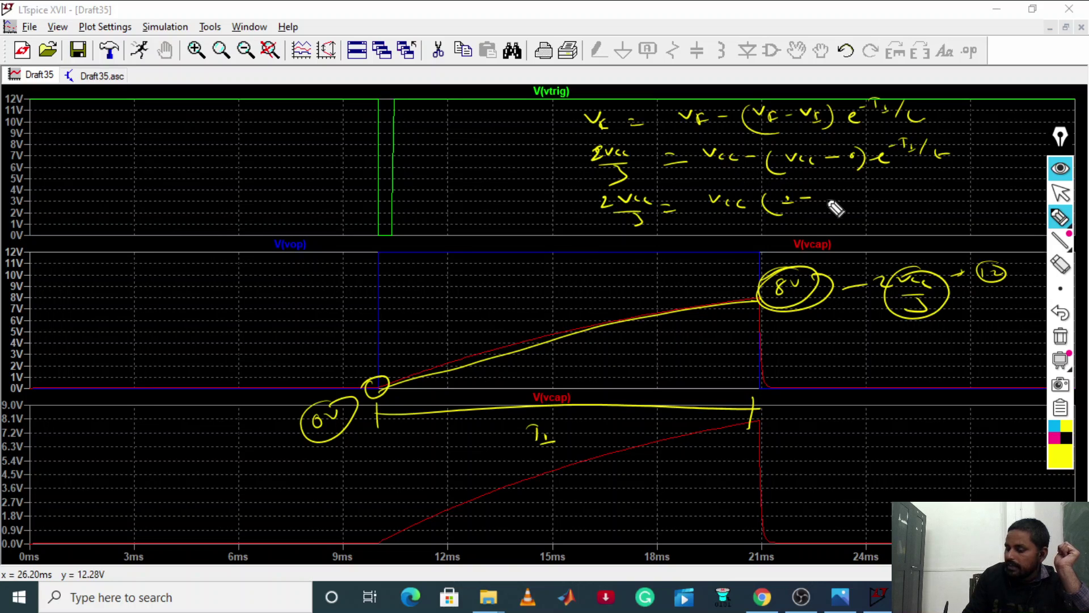
{"action": "left_click_drag", "start_coordinate": [829, 198], "coordinate": [857, 188]}
{"action": "mouse_move", "coordinate": [855, 184]}
{"action": "left_mouse_down"}
{"action": "mouse_move", "coordinate": [879, 194]}
{"action": "mouse_move", "coordinate": [900, 185]}
{"action": "mouse_move", "coordinate": [916, 202]}
{"action": "left_mouse_up"}
{"action": "left_click_drag", "start_coordinate": [741, 194], "coordinate": [712, 224]}
{"action": "left_click_drag", "start_coordinate": [652, 190], "coordinate": [631, 225]}
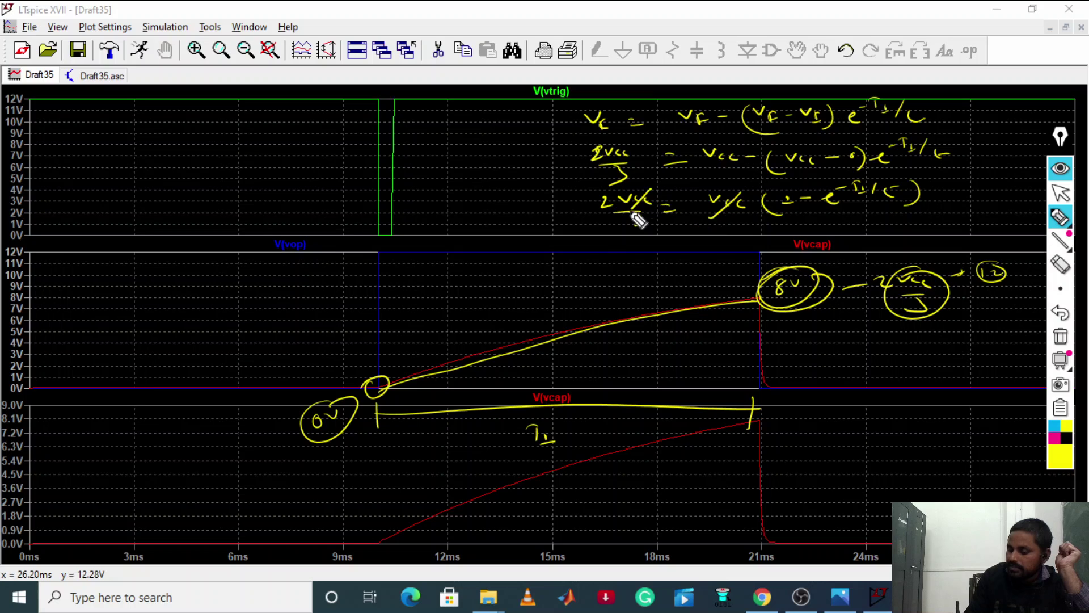
Erase the 8v and 2Vcc/3 annotations with the traced charging curve, and write e^(−T1/τ) = 1 − 2/3 in the freed space
{"action": "left_click", "coordinate": [1060, 265]}
{"action": "mouse_move", "coordinate": [800, 292]}
{"action": "left_mouse_down"}
{"action": "mouse_move", "coordinate": [765, 311]}
{"action": "mouse_move", "coordinate": [920, 304]}
{"action": "left_mouse_up"}
{"action": "left_click", "coordinate": [1060, 218]}
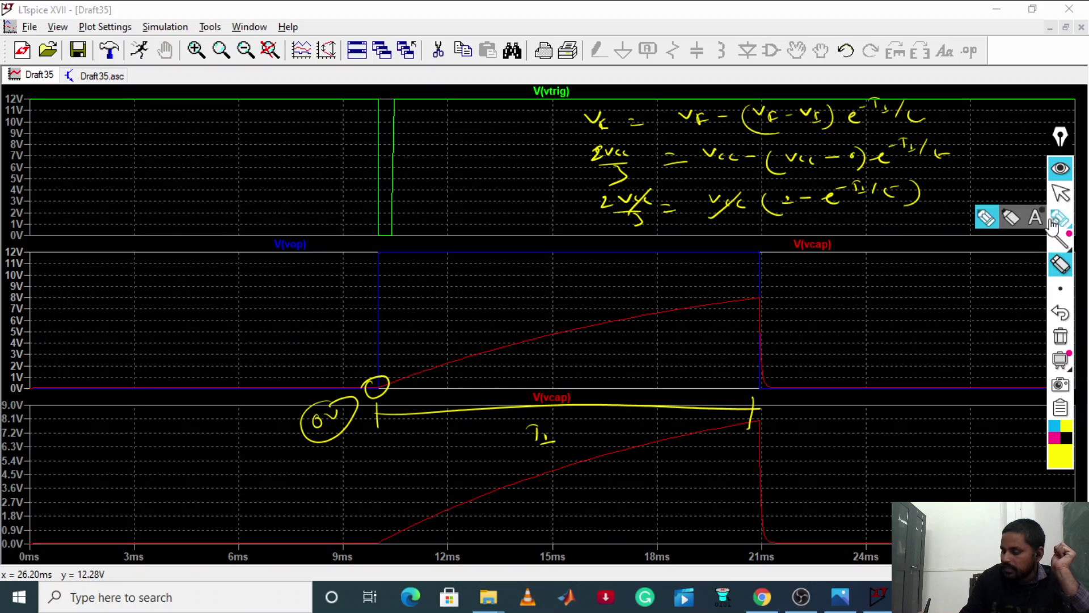
{"action": "left_click", "coordinate": [987, 217]}
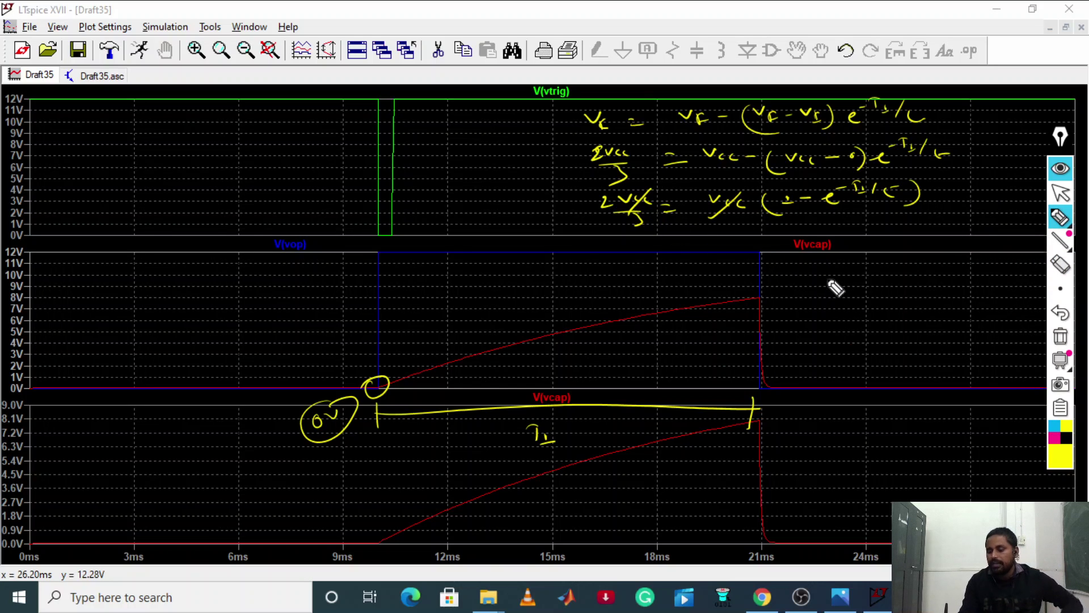
{"action": "mouse_move", "coordinate": [794, 300]}
{"action": "left_mouse_down"}
{"action": "mouse_move", "coordinate": [810, 305]}
{"action": "mouse_move", "coordinate": [819, 281]}
{"action": "mouse_move", "coordinate": [882, 304]}
{"action": "mouse_move", "coordinate": [945, 302]}
{"action": "left_mouse_up"}
{"action": "left_click_drag", "start_coordinate": [958, 293], "coordinate": [990, 321]}
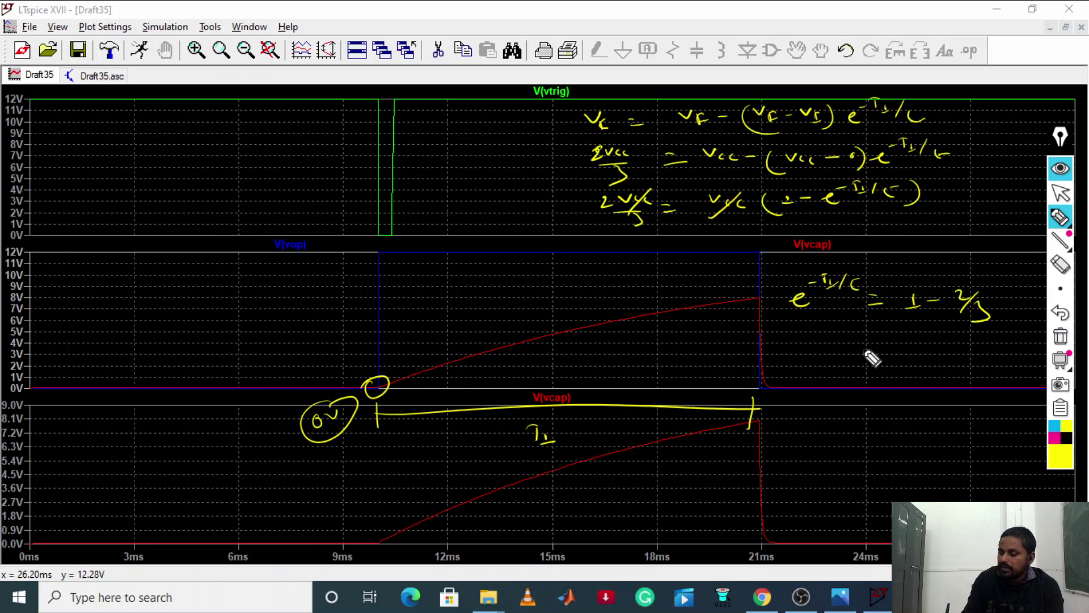
Write e^(−T1/τ) = 1/3 on the line below and draw a curved arrow moving the exponential across the equals sign
{"action": "left_click_drag", "start_coordinate": [864, 347], "coordinate": [886, 346]}
{"action": "mouse_move", "coordinate": [864, 358]}
{"action": "left_mouse_down"}
{"action": "mouse_move", "coordinate": [925, 353]}
{"action": "mouse_move", "coordinate": [953, 367]}
{"action": "left_mouse_up"}
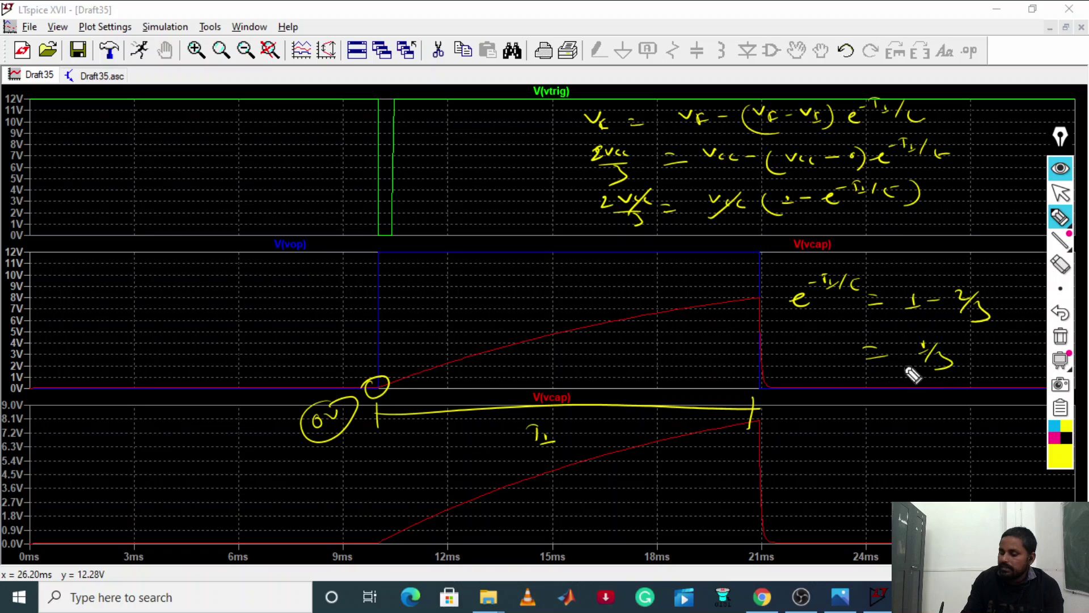
{"action": "left_click_drag", "start_coordinate": [773, 357], "coordinate": [796, 348]}
{"action": "left_click_drag", "start_coordinate": [815, 335], "coordinate": [968, 407]}
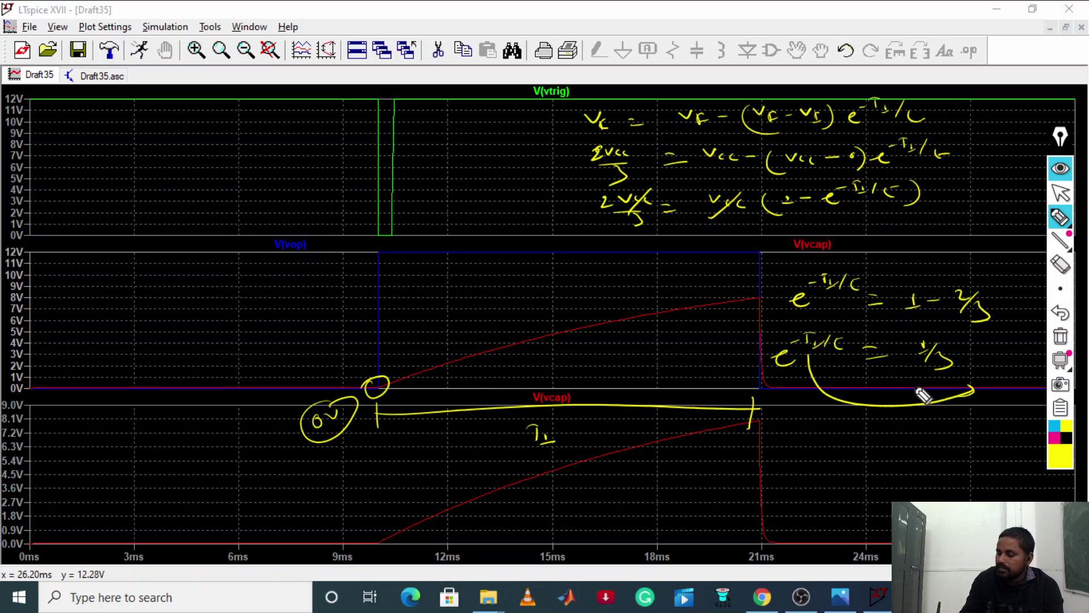
Draw the crossing arrow from 1/3 and write the next line as ln 3 = ln e^(T1/τ)
{"action": "mouse_move", "coordinate": [922, 373]}
{"action": "left_mouse_down"}
{"action": "mouse_move", "coordinate": [804, 417]}
{"action": "mouse_move", "coordinate": [818, 458]}
{"action": "left_mouse_up"}
{"action": "left_click_drag", "start_coordinate": [867, 450], "coordinate": [976, 446]}
{"action": "mouse_move", "coordinate": [769, 441]}
{"action": "left_mouse_down"}
{"action": "mouse_move", "coordinate": [771, 460]}
{"action": "mouse_move", "coordinate": [789, 459]}
{"action": "left_mouse_up"}
{"action": "left_click_drag", "start_coordinate": [898, 446], "coordinate": [896, 458]}
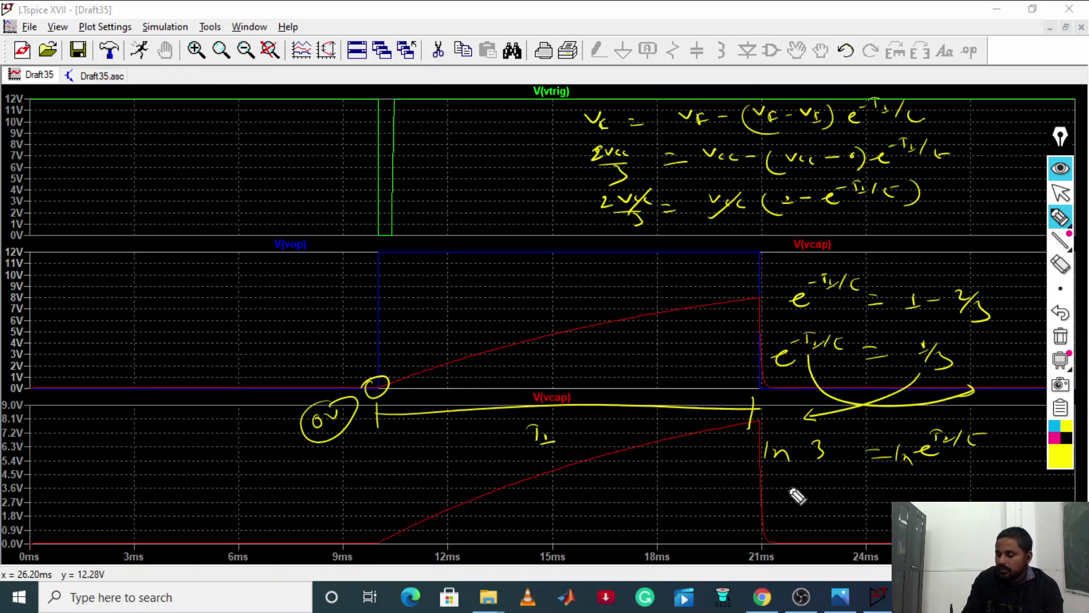
Circle ln 3 and write 1.1 = T1/τ beneath that line
{"action": "mouse_move", "coordinate": [808, 432]}
{"action": "left_mouse_down"}
{"action": "mouse_move", "coordinate": [849, 455]}
{"action": "mouse_move", "coordinate": [817, 433]}
{"action": "left_mouse_up"}
{"action": "left_click_drag", "start_coordinate": [781, 504], "coordinate": [816, 506]}
{"action": "left_click_drag", "start_coordinate": [858, 491], "coordinate": [866, 492]}
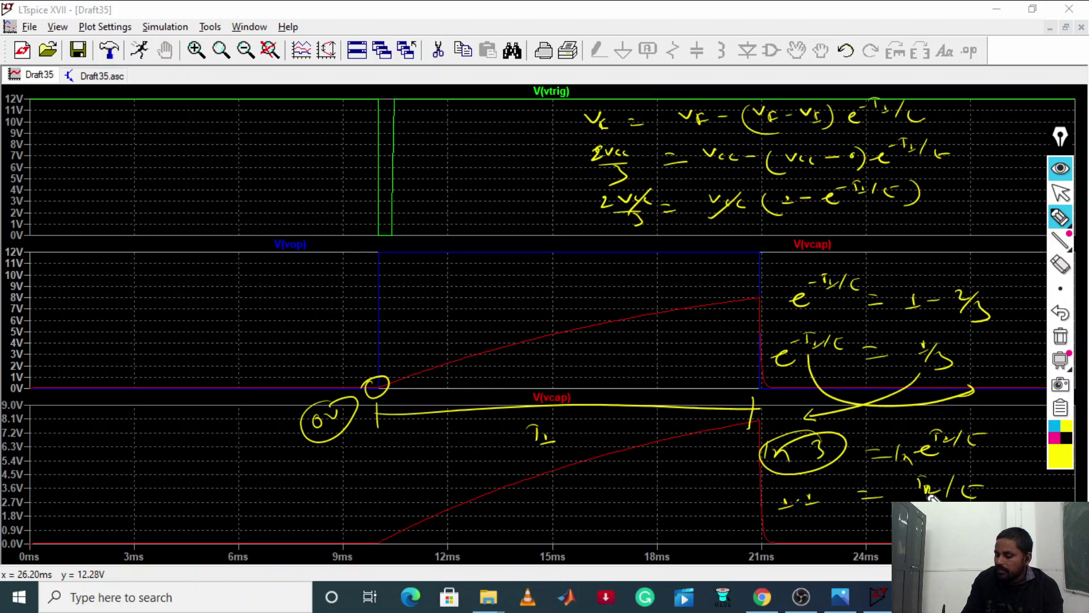
Rewrite the relation as T1/τ = 1.1 in the empty start of the V(vtrig) plot
{"action": "left_click_drag", "start_coordinate": [83, 154], "coordinate": [102, 151]}
{"action": "mouse_move", "coordinate": [90, 152]}
{"action": "left_mouse_down"}
{"action": "mouse_move", "coordinate": [89, 173]}
{"action": "mouse_move", "coordinate": [130, 175]}
{"action": "left_mouse_up"}
{"action": "left_click_drag", "start_coordinate": [108, 196], "coordinate": [104, 213]}
{"action": "left_click_drag", "start_coordinate": [149, 165], "coordinate": [163, 163]}
{"action": "left_click_drag", "start_coordinate": [153, 173], "coordinate": [235, 160]}
Write T1 = 1.1 * τ below the T1/τ relation
{"action": "left_click_drag", "start_coordinate": [97, 262], "coordinate": [113, 256]}
{"action": "left_click_drag", "start_coordinate": [105, 260], "coordinate": [105, 277]}
{"action": "left_click_drag", "start_coordinate": [116, 271], "coordinate": [165, 256]}
{"action": "left_click_drag", "start_coordinate": [159, 264], "coordinate": [177, 254]}
{"action": "mouse_move", "coordinate": [193, 236]}
{"action": "left_mouse_down"}
{"action": "mouse_move", "coordinate": [195, 250]}
{"action": "mouse_move", "coordinate": [248, 219]}
{"action": "left_mouse_up"}
{"action": "left_click", "coordinate": [210, 235]}
{"action": "left_click_drag", "start_coordinate": [240, 218], "coordinate": [263, 223]}
Write = 1.1 * R*C under the T1 equation and circle R*C
{"action": "left_click_drag", "start_coordinate": [178, 288], "coordinate": [189, 284]}
{"action": "left_click_drag", "start_coordinate": [175, 308], "coordinate": [260, 264]}
{"action": "mouse_move", "coordinate": [272, 267]}
{"action": "left_mouse_down"}
{"action": "mouse_move", "coordinate": [283, 273]}
{"action": "mouse_move", "coordinate": [287, 258]}
{"action": "left_mouse_up"}
{"action": "mouse_move", "coordinate": [294, 256]}
{"action": "left_mouse_down"}
{"action": "mouse_move", "coordinate": [307, 250]}
{"action": "mouse_move", "coordinate": [301, 258]}
{"action": "left_mouse_up"}
{"action": "left_click_drag", "start_coordinate": [328, 242], "coordinate": [337, 244]}
{"action": "mouse_move", "coordinate": [266, 278]}
{"action": "left_mouse_down"}
{"action": "mouse_move", "coordinate": [271, 230]}
{"action": "mouse_move", "coordinate": [209, 284]}
{"action": "left_mouse_up"}
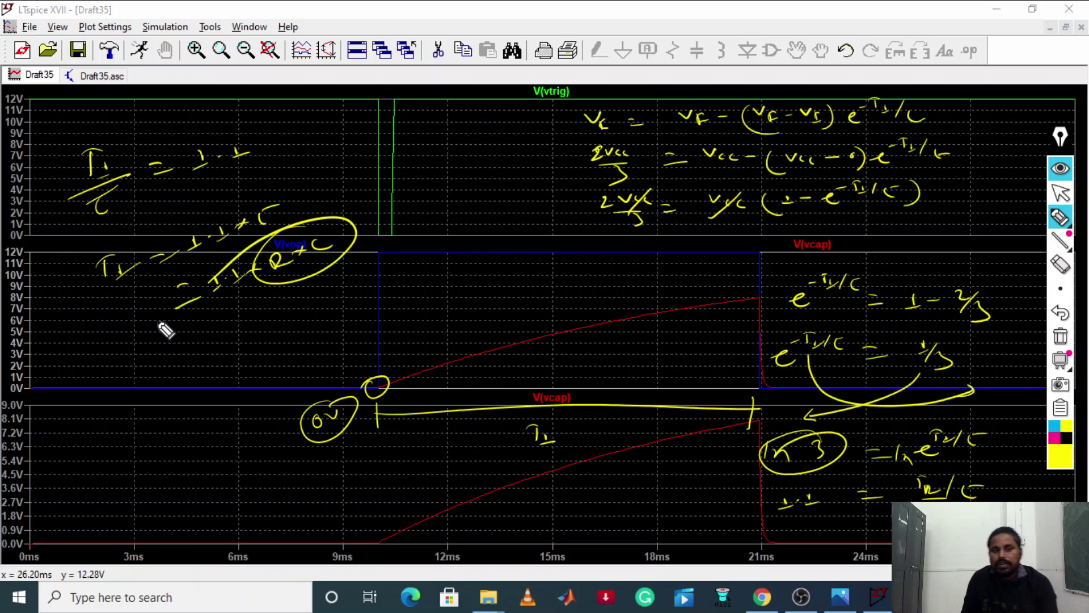
Substitute the component values below R*C as 1.1 * 1×10^3 × 10 × 10^−6, circling the 1.1 and the exponent 3
{"action": "left_click_drag", "start_coordinate": [302, 271], "coordinate": [300, 284]}
{"action": "mouse_move", "coordinate": [295, 279]}
{"action": "left_mouse_down"}
{"action": "mouse_move", "coordinate": [310, 276]}
{"action": "mouse_move", "coordinate": [289, 325]}
{"action": "mouse_move", "coordinate": [305, 315]}
{"action": "left_mouse_up"}
{"action": "mouse_move", "coordinate": [316, 307]}
{"action": "left_mouse_down"}
{"action": "mouse_move", "coordinate": [311, 313]}
{"action": "mouse_move", "coordinate": [333, 299]}
{"action": "left_mouse_up"}
{"action": "mouse_move", "coordinate": [327, 296]}
{"action": "left_mouse_down"}
{"action": "mouse_move", "coordinate": [328, 307]}
{"action": "mouse_move", "coordinate": [380, 261]}
{"action": "left_mouse_up"}
{"action": "left_click_drag", "start_coordinate": [266, 318], "coordinate": [272, 328]}
{"action": "mouse_move", "coordinate": [274, 317]}
{"action": "left_mouse_down"}
{"action": "mouse_move", "coordinate": [236, 357]}
{"action": "mouse_move", "coordinate": [251, 343]}
{"action": "left_mouse_up"}
{"action": "left_click", "coordinate": [242, 344]}
{"action": "mouse_move", "coordinate": [225, 324]}
{"action": "left_mouse_down"}
{"action": "mouse_move", "coordinate": [216, 343]}
{"action": "mouse_move", "coordinate": [274, 327]}
{"action": "left_mouse_up"}
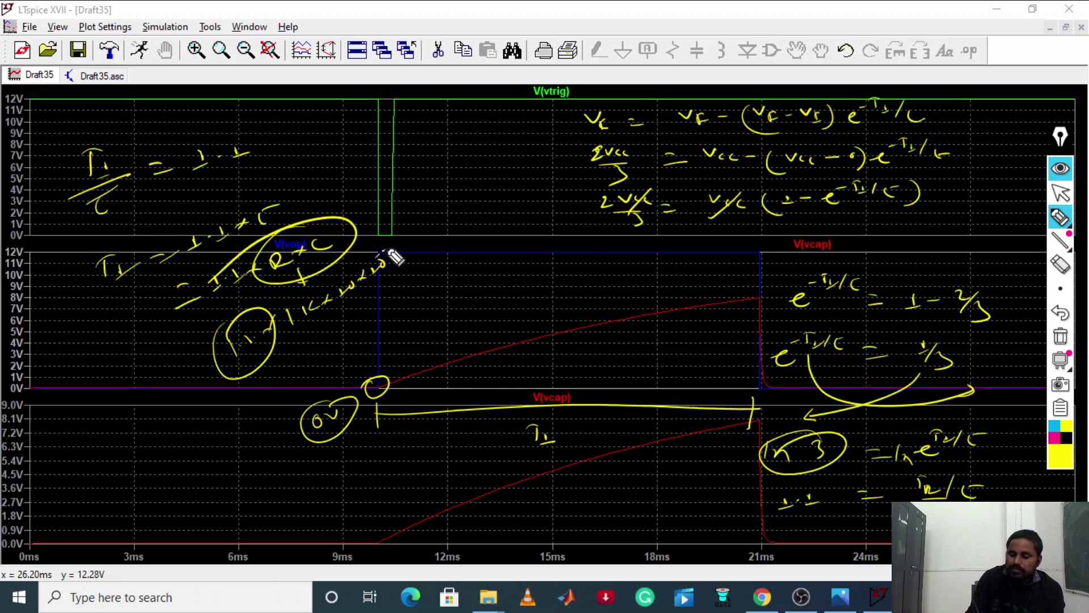
{"action": "left_click_drag", "start_coordinate": [391, 251], "coordinate": [402, 246]}
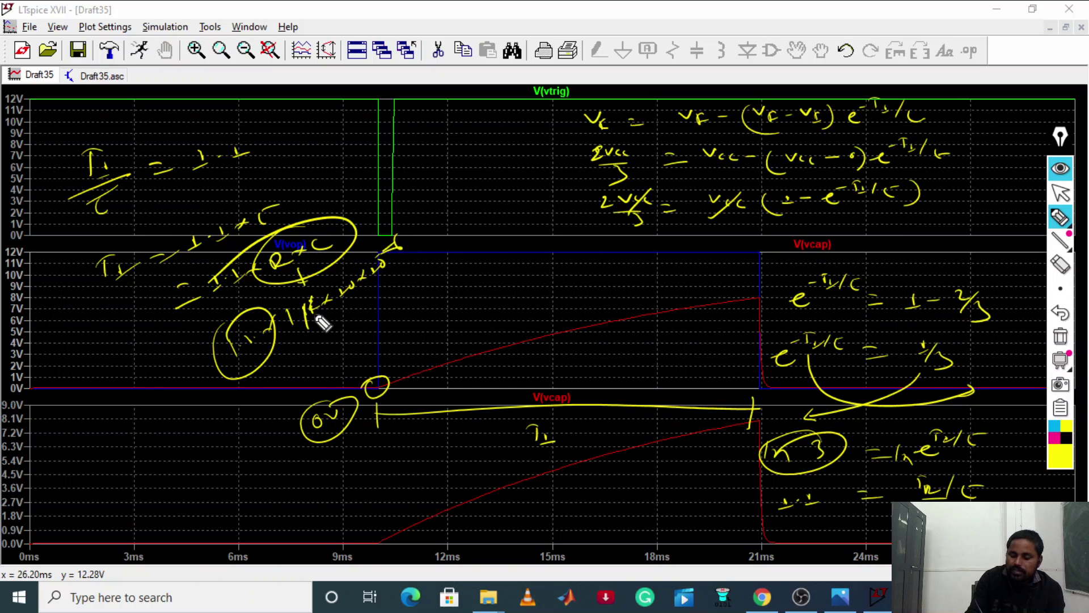
{"action": "mouse_move", "coordinate": [318, 316]}
{"action": "left_mouse_down"}
{"action": "mouse_move", "coordinate": [316, 287]}
{"action": "mouse_move", "coordinate": [295, 299]}
{"action": "left_mouse_up"}
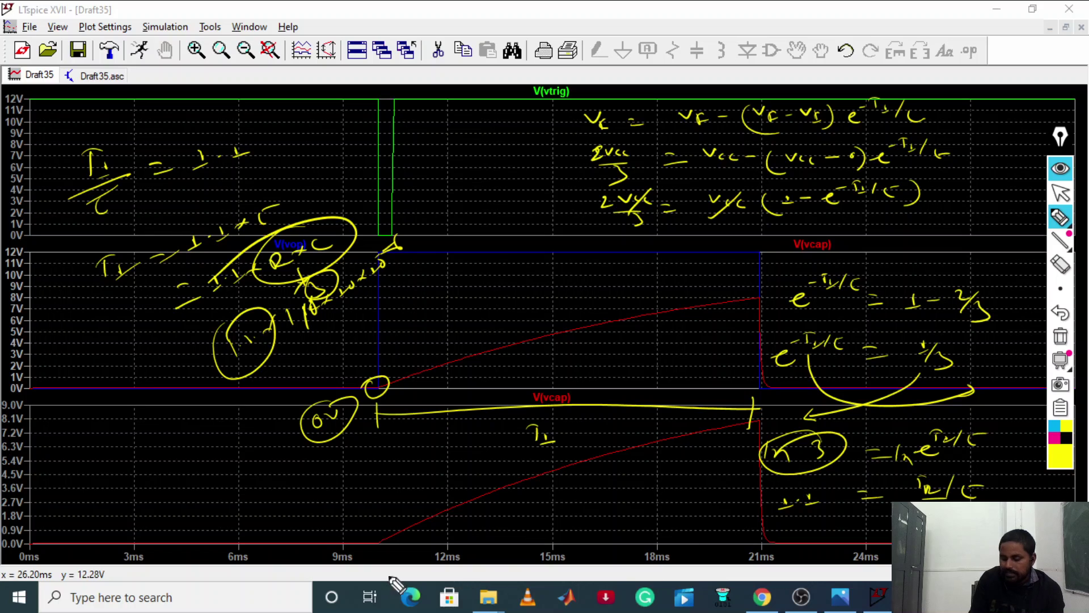
Circle the substituted expression, write its result as = 11ms, and mark the output pulse width with an arrow along its baseline
{"action": "mouse_move", "coordinate": [378, 399]}
{"action": "left_mouse_down"}
{"action": "mouse_move", "coordinate": [790, 376]}
{"action": "mouse_move", "coordinate": [711, 391]}
{"action": "left_mouse_up"}
{"action": "mouse_move", "coordinate": [249, 304]}
{"action": "left_mouse_down"}
{"action": "mouse_move", "coordinate": [213, 384]}
{"action": "mouse_move", "coordinate": [224, 266]}
{"action": "mouse_move", "coordinate": [176, 340]}
{"action": "left_mouse_up"}
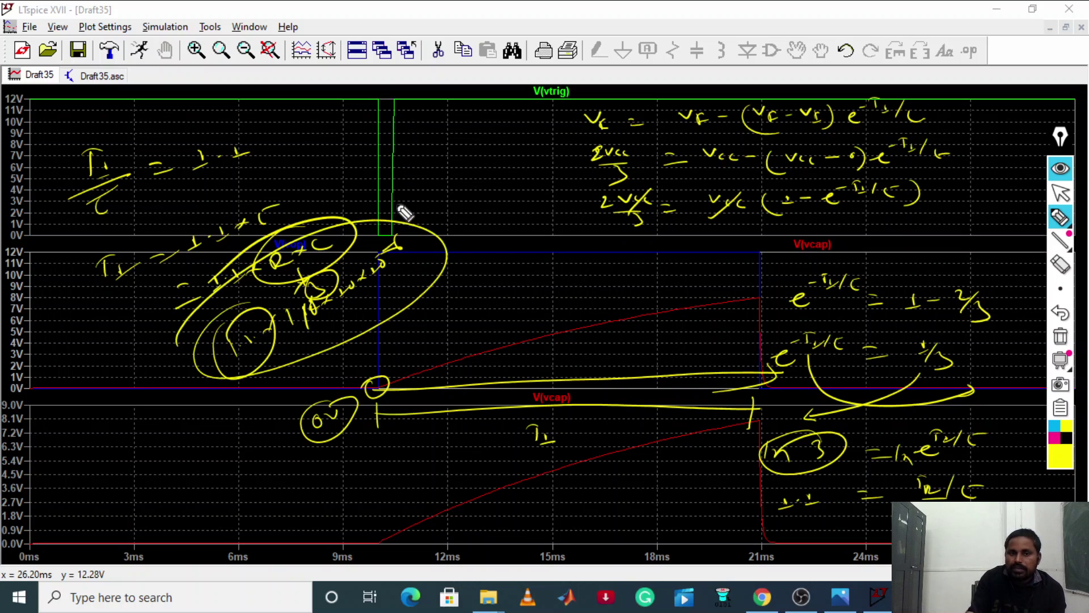
{"action": "left_click_drag", "start_coordinate": [407, 210], "coordinate": [449, 193]}
{"action": "mouse_move", "coordinate": [452, 179]}
{"action": "left_mouse_down"}
{"action": "mouse_move", "coordinate": [513, 168]}
{"action": "mouse_move", "coordinate": [451, 190]}
{"action": "left_mouse_up"}
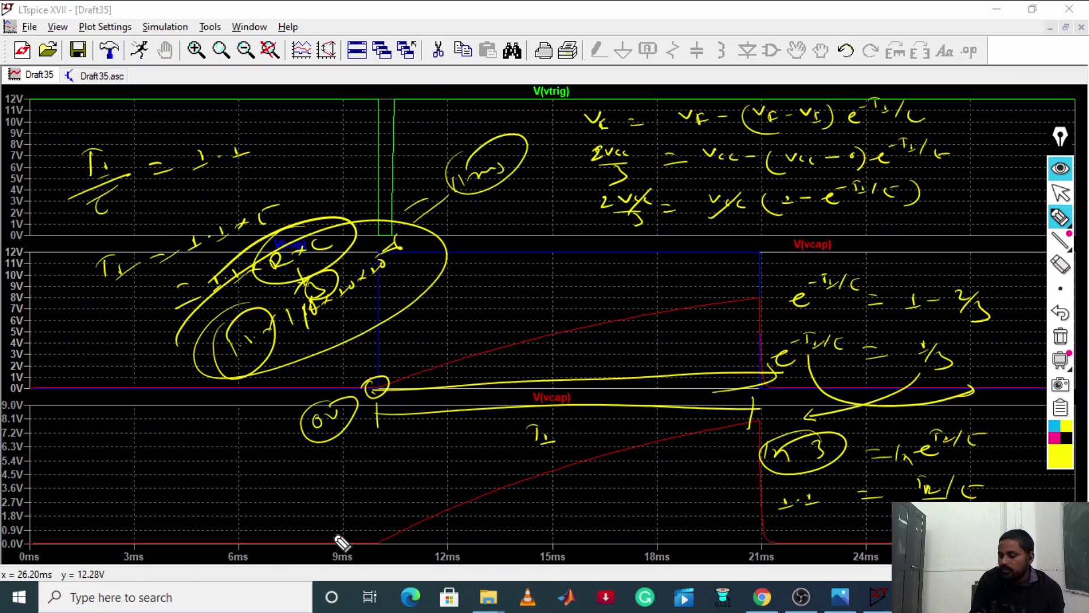
{"action": "mouse_move", "coordinate": [384, 387]}
{"action": "left_mouse_down"}
{"action": "mouse_move", "coordinate": [761, 372]}
{"action": "mouse_move", "coordinate": [693, 393]}
{"action": "left_mouse_up"}
{"action": "left_click_drag", "start_coordinate": [732, 359], "coordinate": [763, 373]}
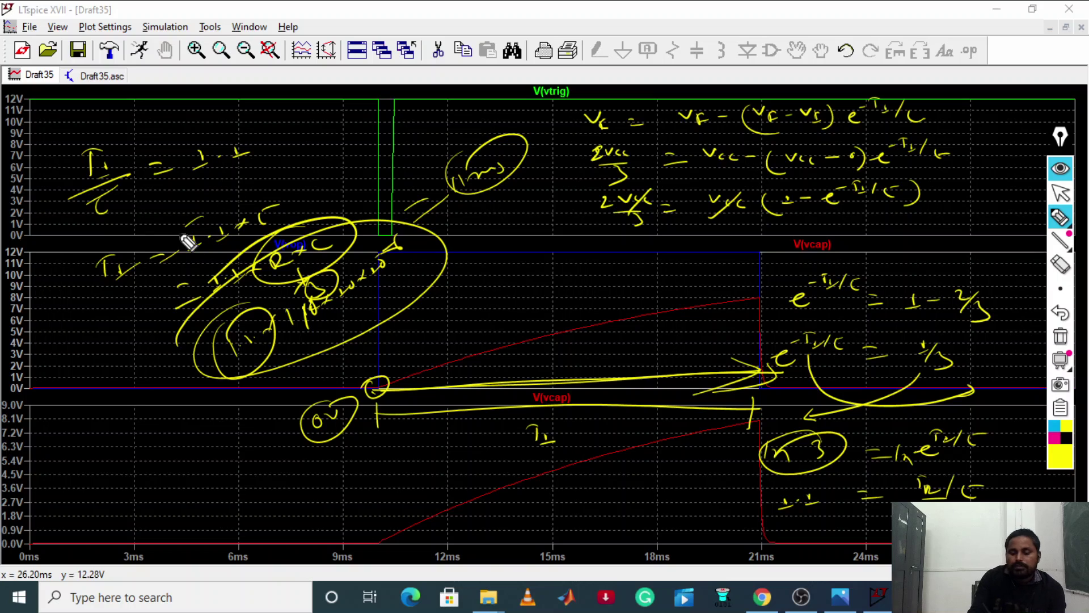
Circle 1.1 in the T1 equation, replace τ with 1×10^3 × 10 × 10^−6, and note 10^−3 and 11 as circled partial results
{"action": "left_click_drag", "start_coordinate": [238, 218], "coordinate": [167, 258]}
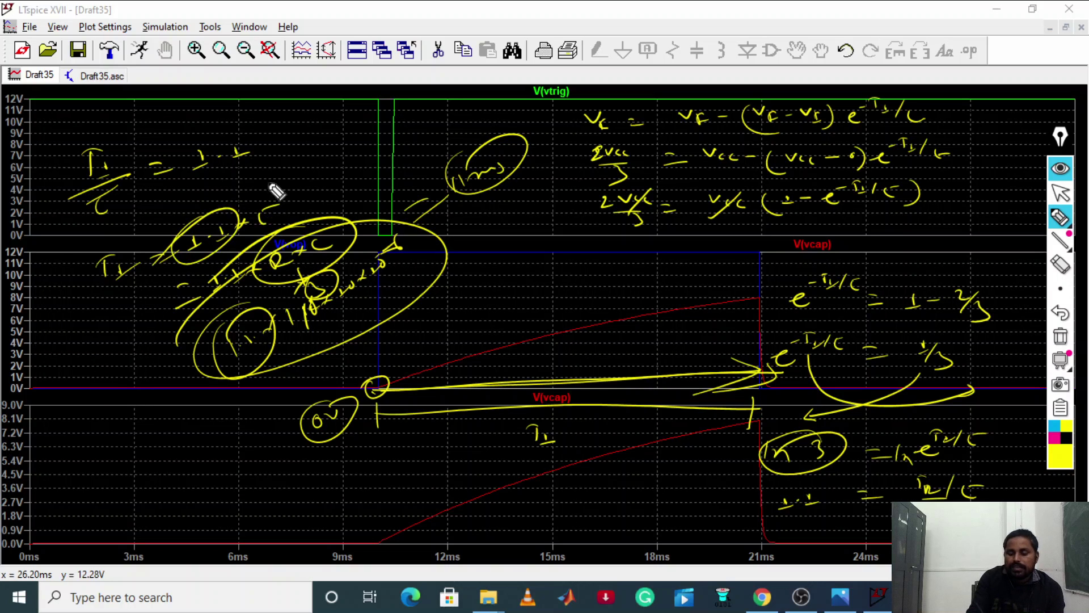
{"action": "mouse_move", "coordinate": [271, 202]}
{"action": "left_mouse_down"}
{"action": "mouse_move", "coordinate": [284, 218]}
{"action": "mouse_move", "coordinate": [366, 164]}
{"action": "left_mouse_up"}
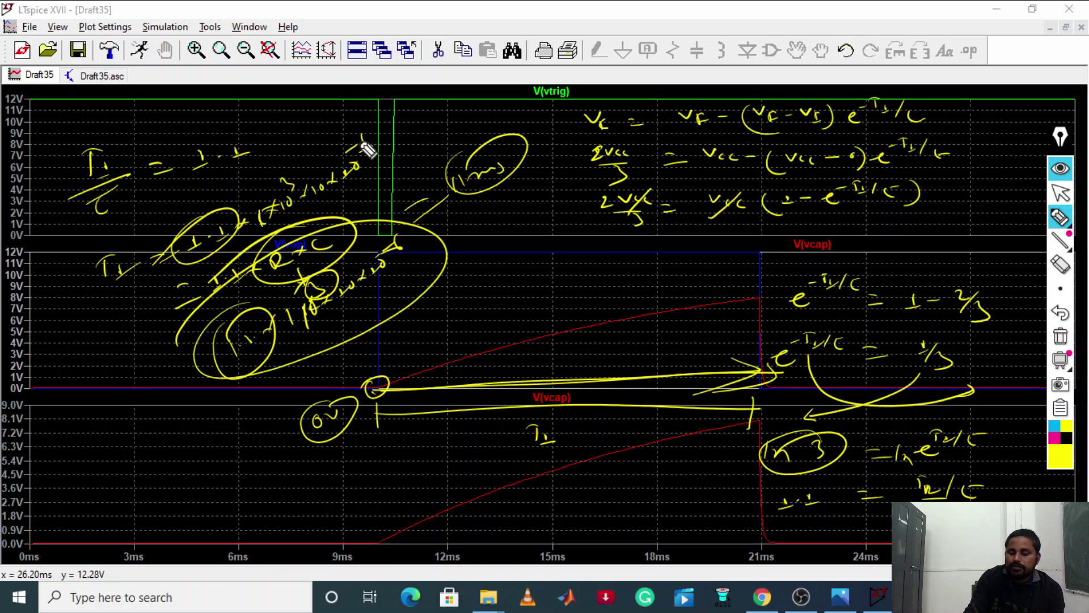
{"action": "mouse_move", "coordinate": [327, 157]}
{"action": "left_mouse_down"}
{"action": "mouse_move", "coordinate": [340, 112]}
{"action": "mouse_move", "coordinate": [291, 145]}
{"action": "left_mouse_up"}
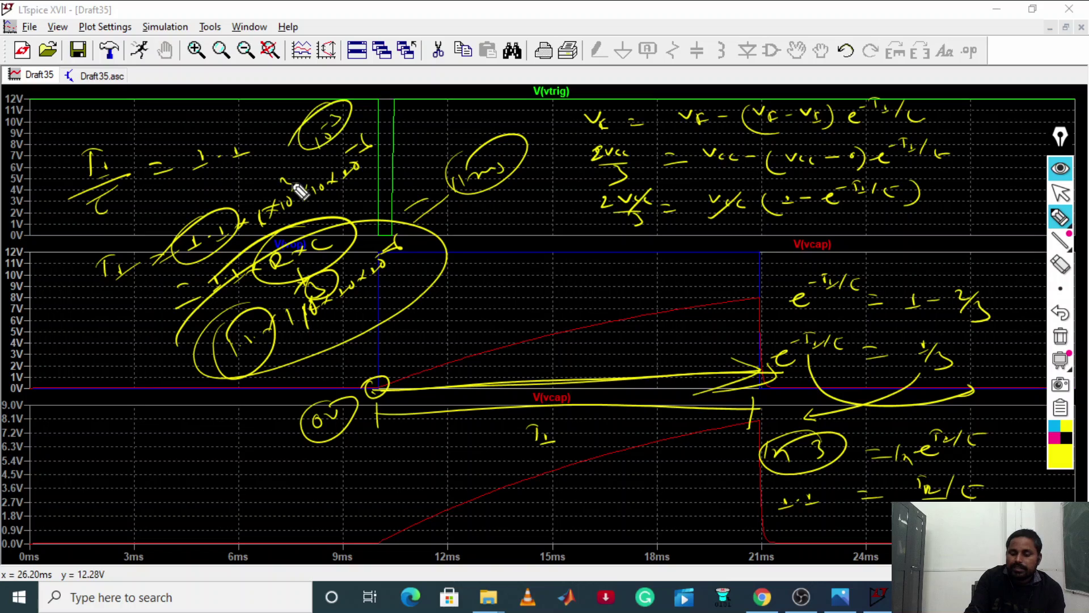
{"action": "mouse_move", "coordinate": [316, 203]}
{"action": "left_mouse_down"}
{"action": "mouse_move", "coordinate": [338, 183]}
{"action": "mouse_move", "coordinate": [211, 261]}
{"action": "left_mouse_up"}
{"action": "mouse_move", "coordinate": [257, 209]}
{"action": "left_mouse_down"}
{"action": "mouse_move", "coordinate": [229, 175]}
{"action": "mouse_move", "coordinate": [268, 168]}
{"action": "mouse_move", "coordinate": [229, 197]}
{"action": "left_mouse_up"}
Retrace the pulse-width arrow along the output pulse's baseline and leave pen mode
{"action": "mouse_move", "coordinate": [404, 389]}
{"action": "left_mouse_down"}
{"action": "mouse_move", "coordinate": [758, 377]}
{"action": "mouse_move", "coordinate": [636, 434]}
{"action": "left_mouse_up"}
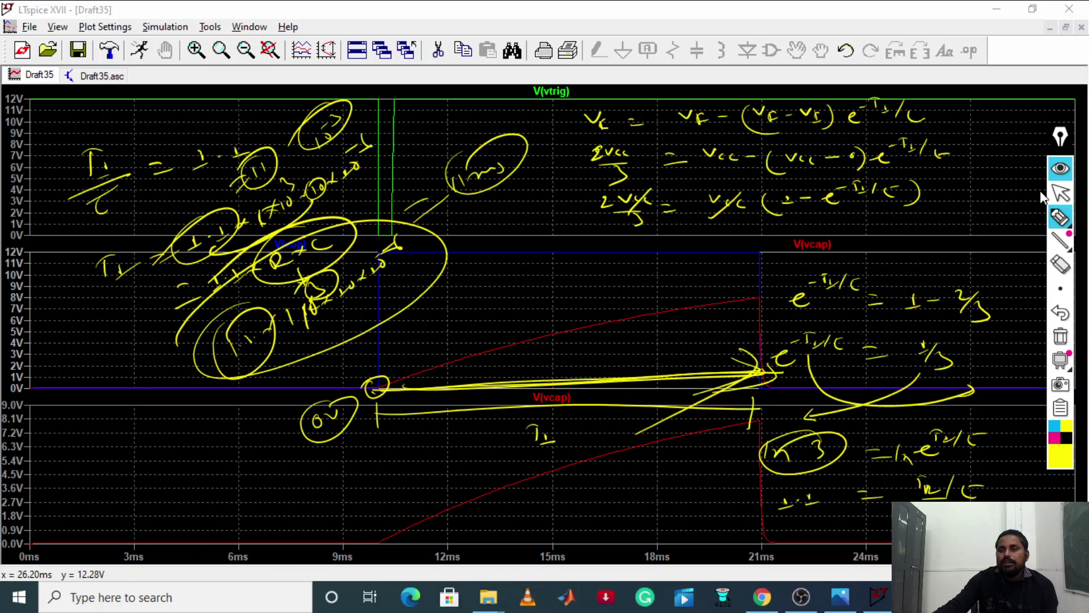
{"action": "left_click", "coordinate": [1061, 193]}
{"action": "left_click", "coordinate": [967, 596]}
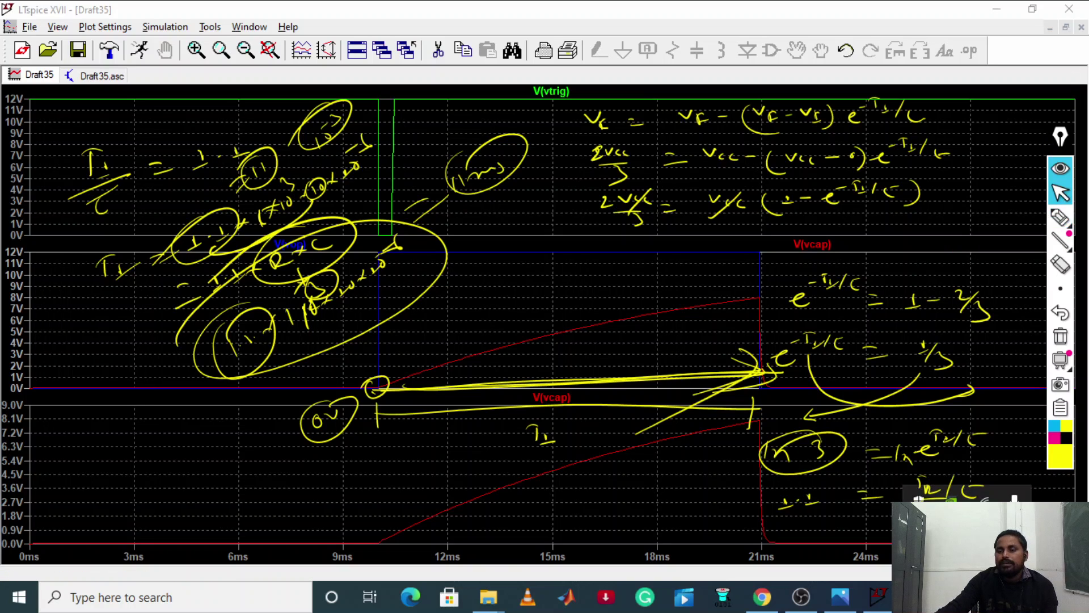